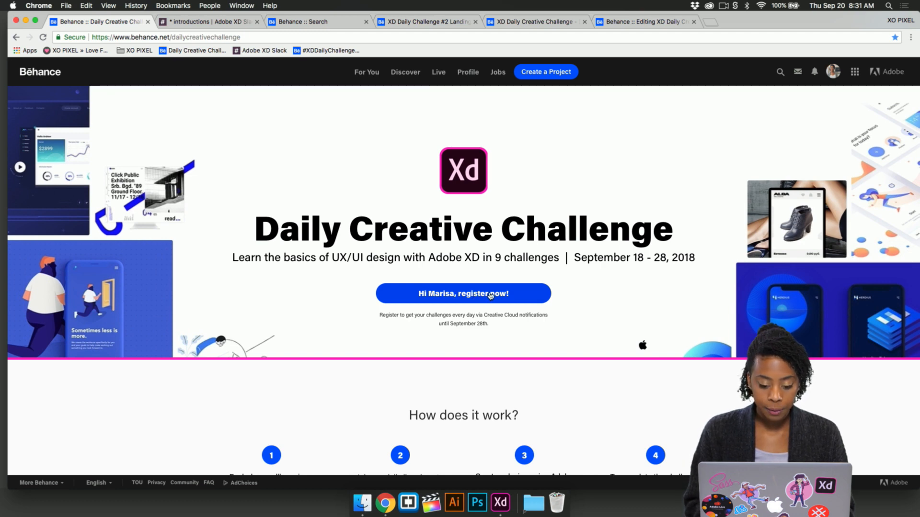
- Register for the Adobe XD Daily Creative Challenge and dismiss the confirmation message
left_click(490, 296)
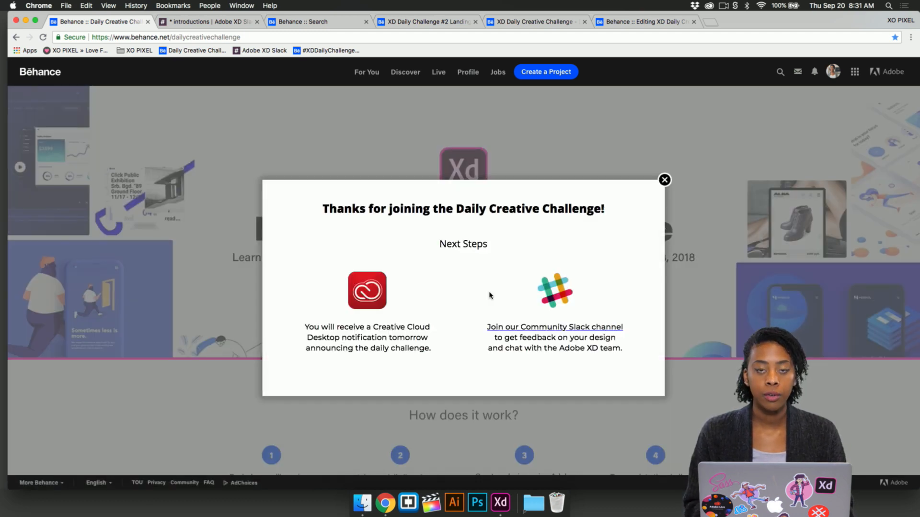
left_click(664, 179)
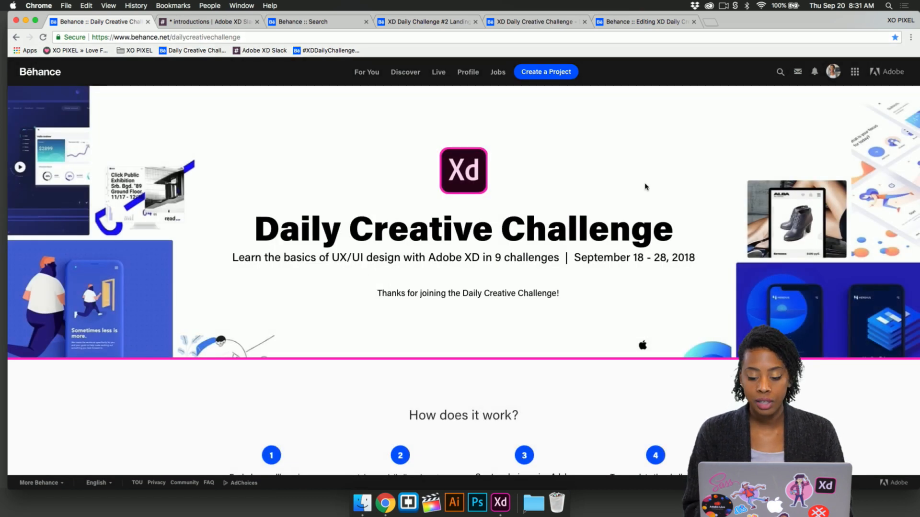
- Check the notifications in the Creative Cloud desktop app and return to the challenge page
left_click(709, 6)
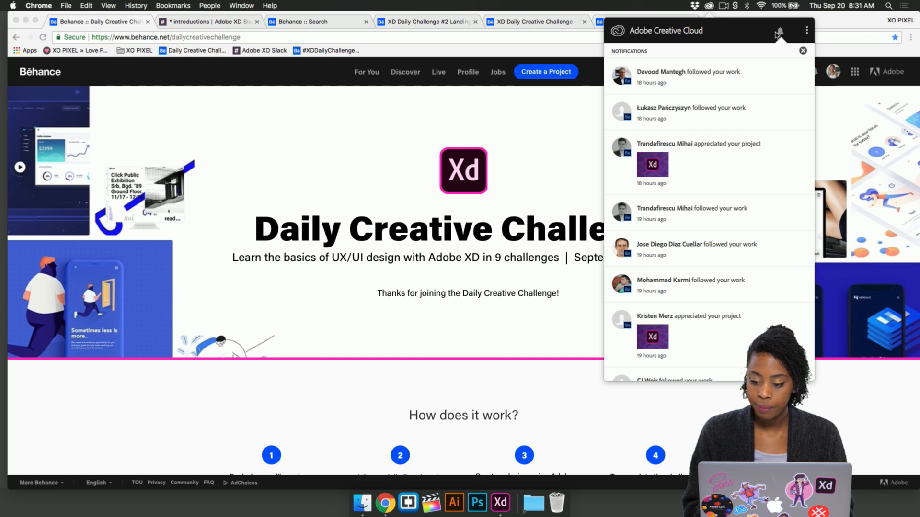
left_click(780, 32)
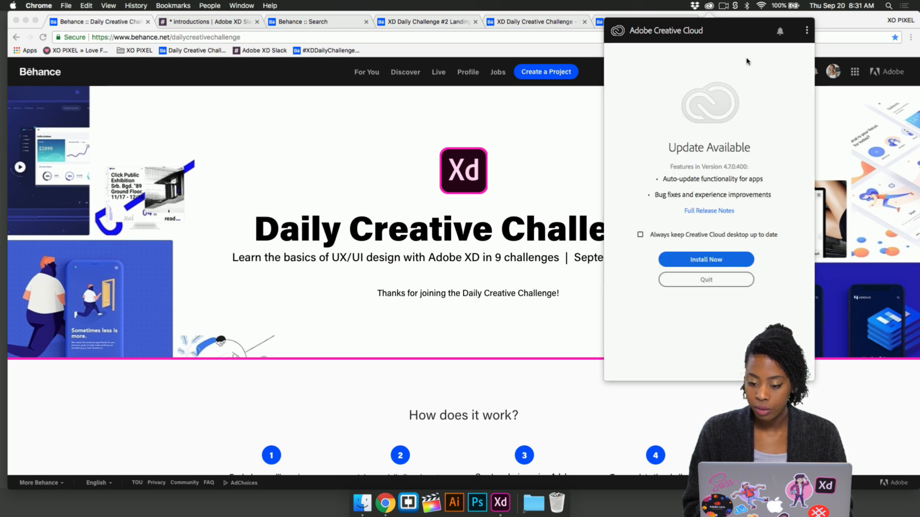
left_click(584, 287)
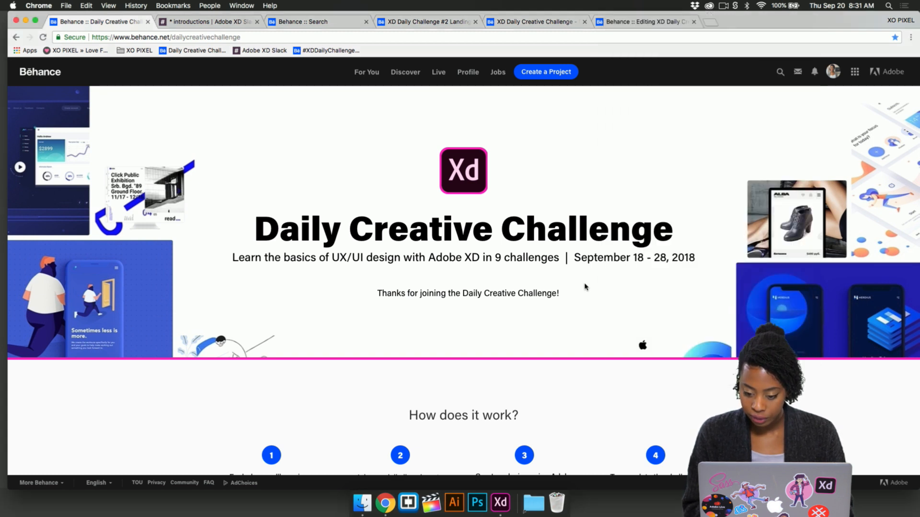
- Read the challenge page's instructions, next steps and daily challenge list with its template downloads
scroll(464, 290, "down", 10)
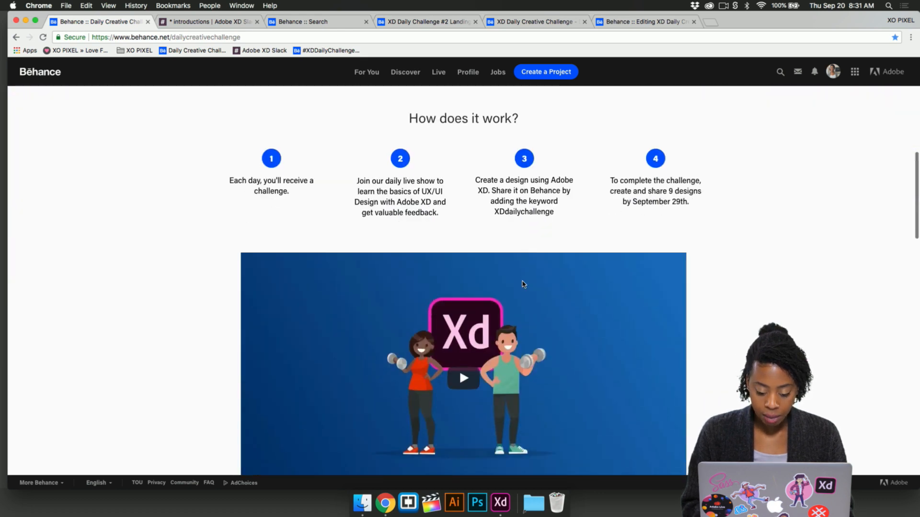
scroll(523, 284, "down", 5)
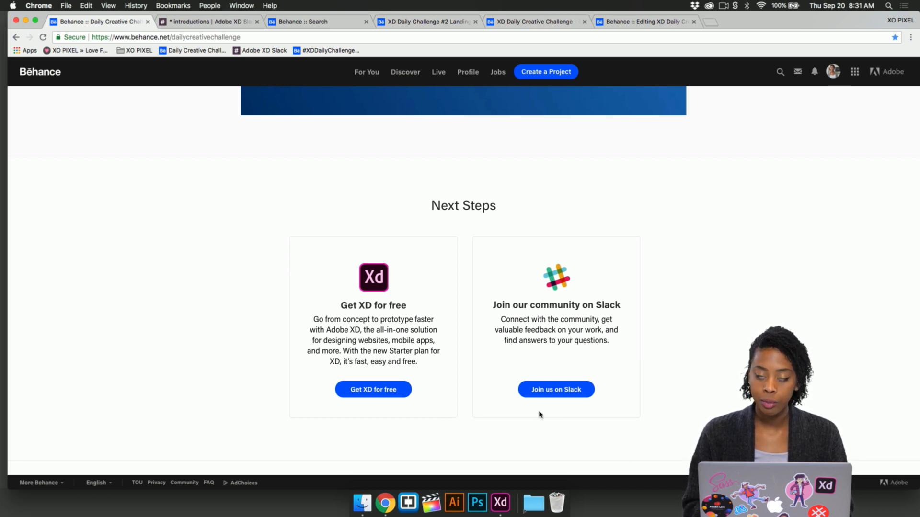
scroll(539, 415, "down", 7)
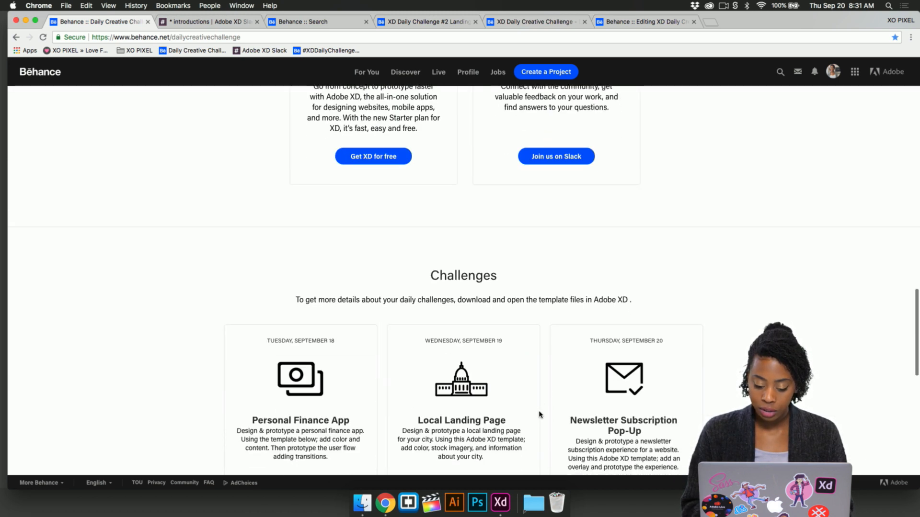
scroll(539, 415, "down", 1)
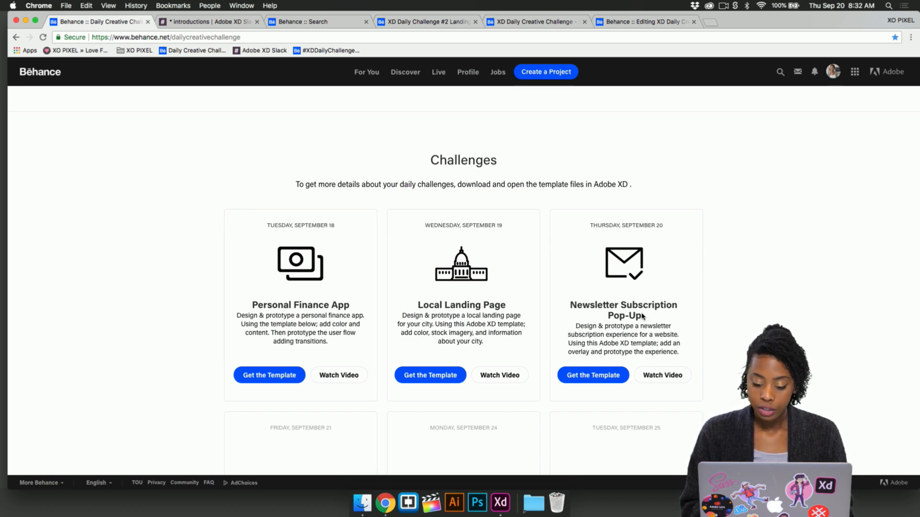
scroll(572, 290, "up", 5)
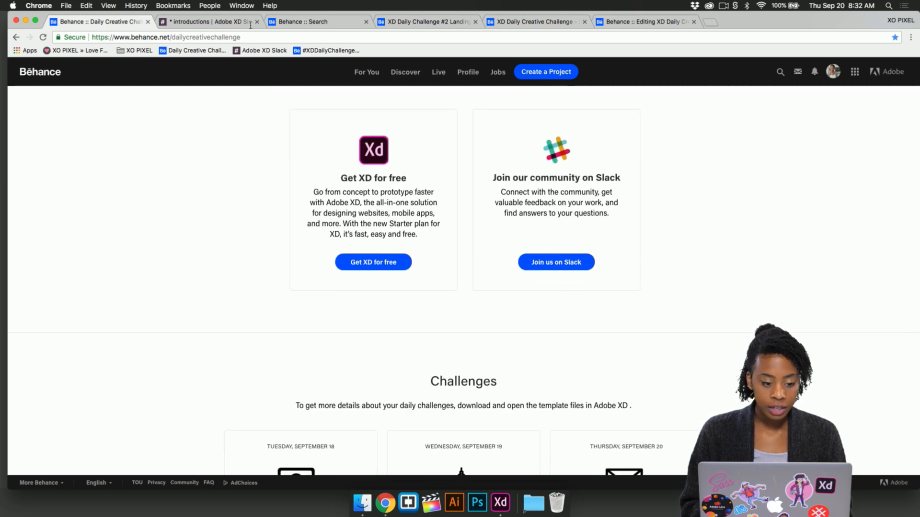
- Switch to the Adobe XD Slack workspace and look through the introductions, announcements, design_feedback and help_general channels
left_click(215, 20)
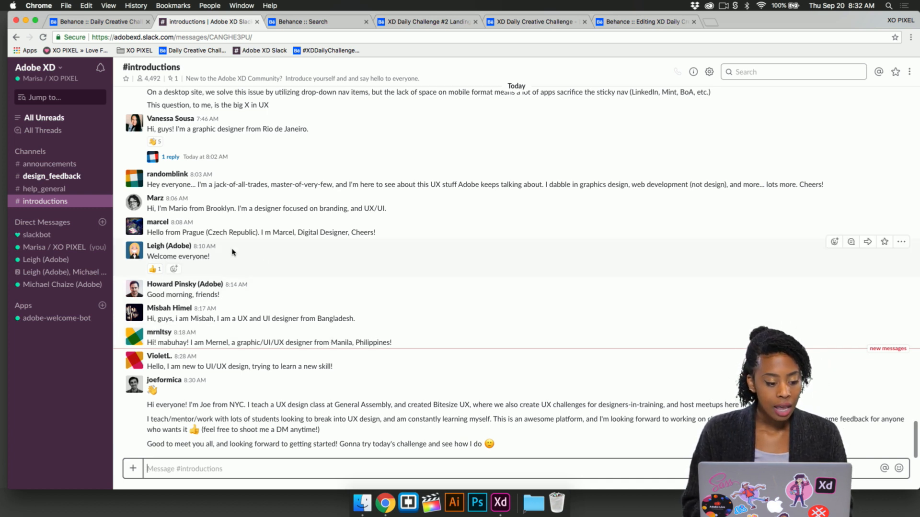
left_click(76, 164)
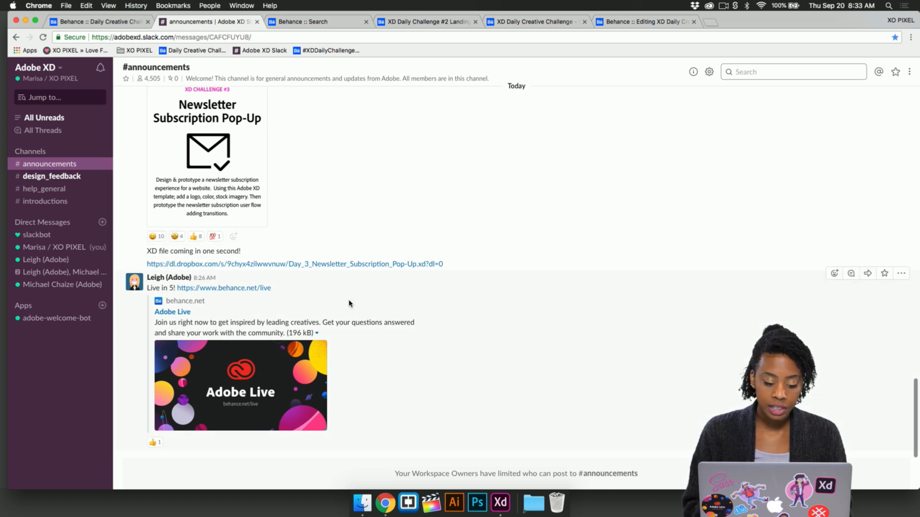
left_click(85, 177)
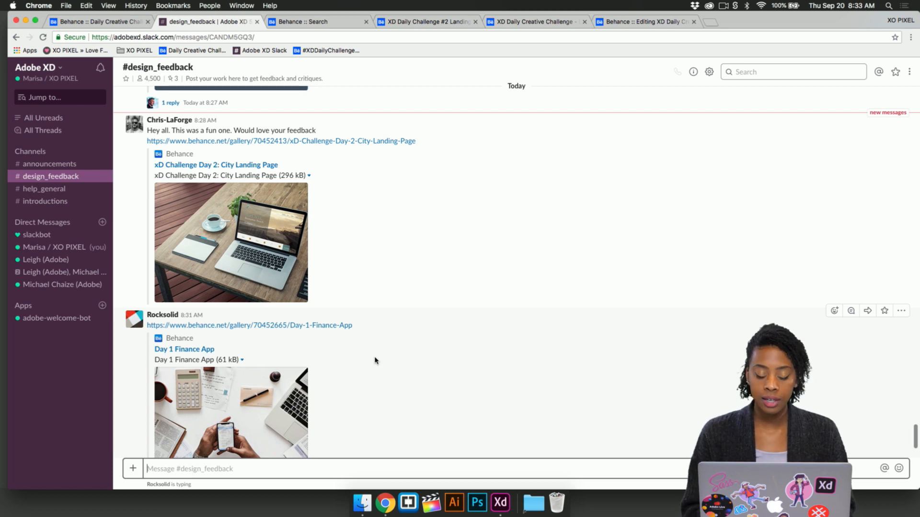
left_click(77, 192)
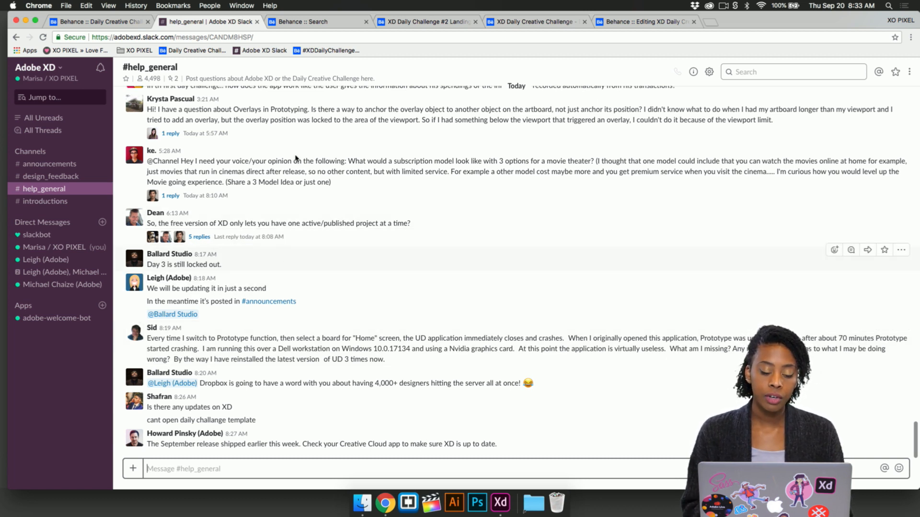
- View the Behance projects tagged XDDAILYCHALLENGE and examine the Seoul design in XD Daily Challenge #2 Landing Page
left_click(309, 22)
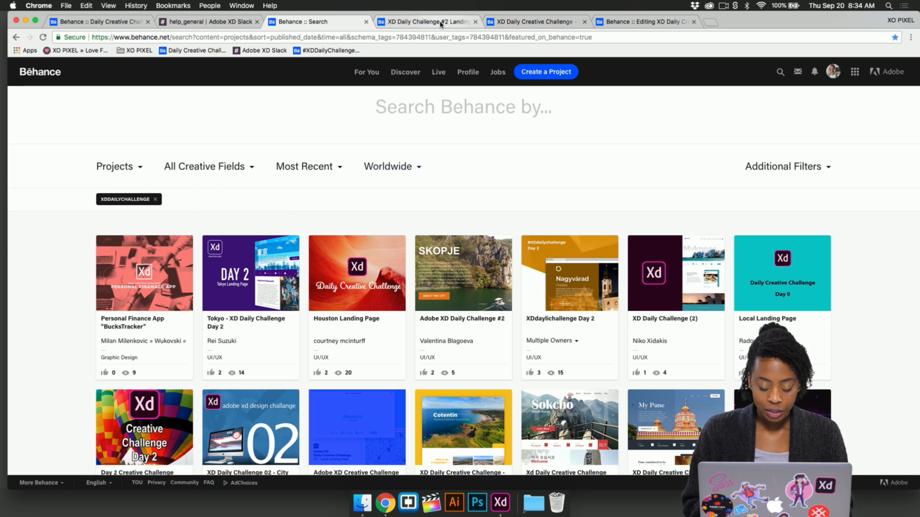
left_click(453, 24)
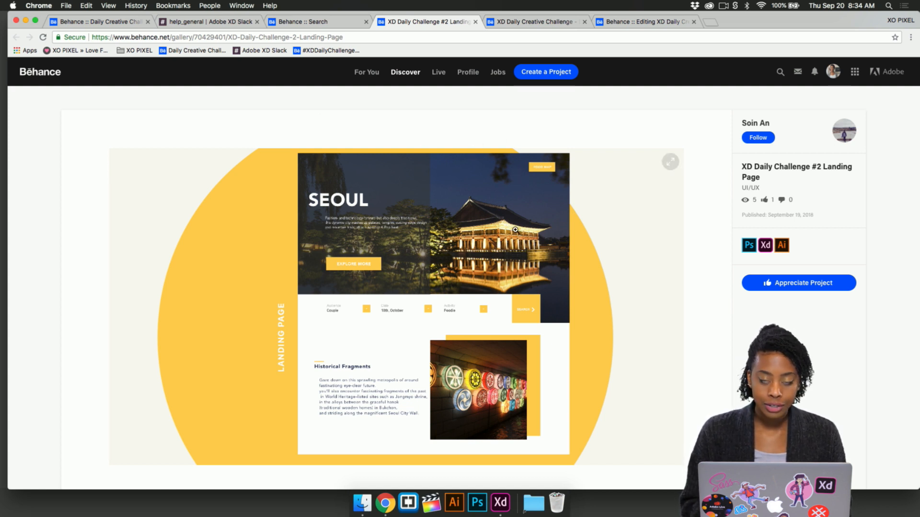
scroll(517, 276, "down", 1)
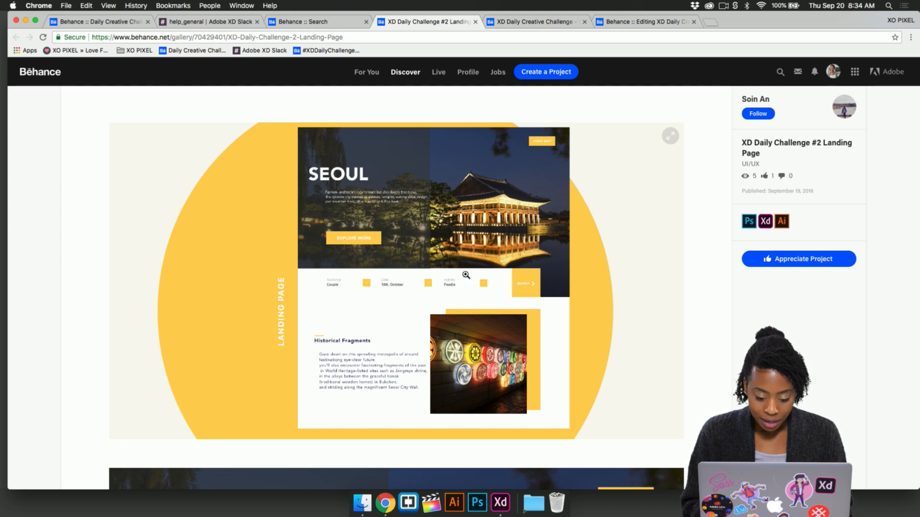
scroll(466, 274, "down", 8)
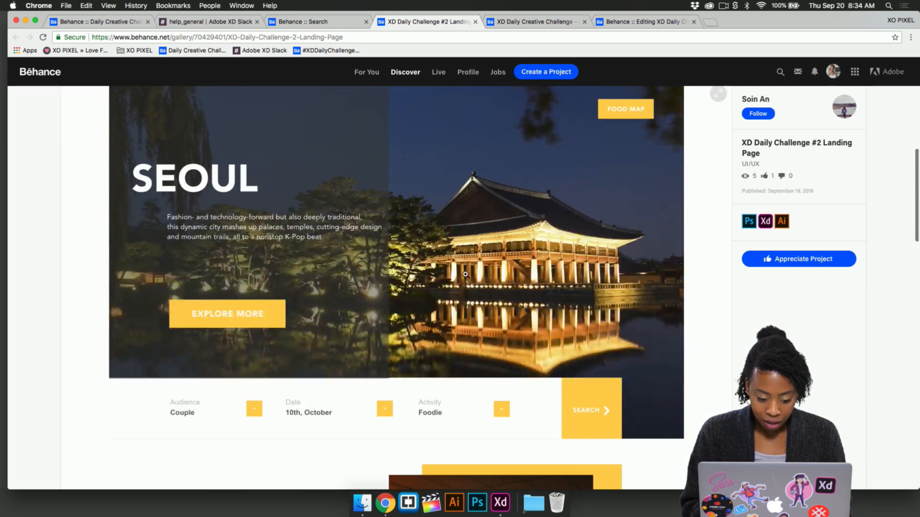
scroll(466, 274, "down", 6)
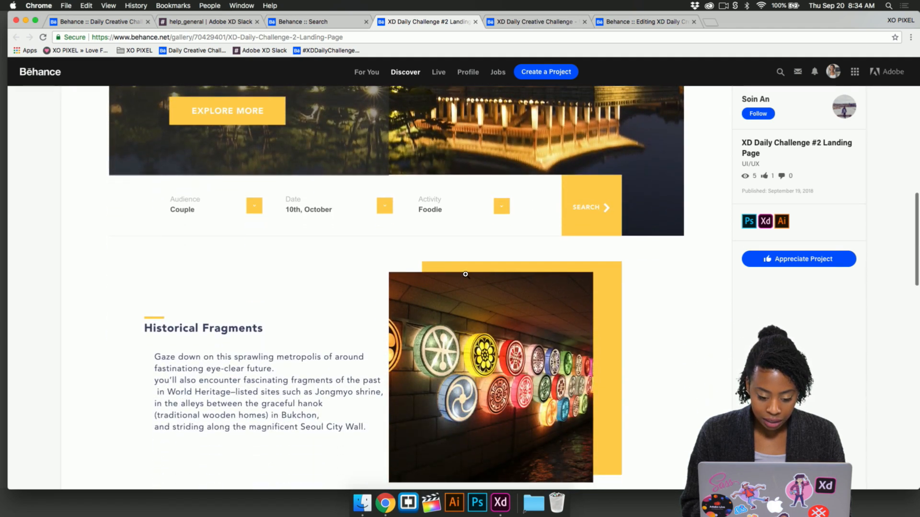
scroll(466, 275, "up", 3)
scroll(466, 275, "up", 5)
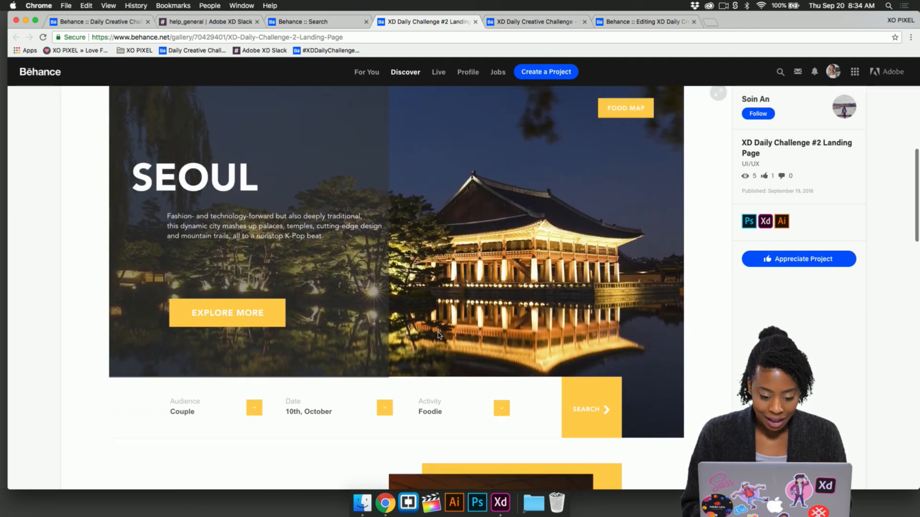
scroll(421, 330, "up", 2)
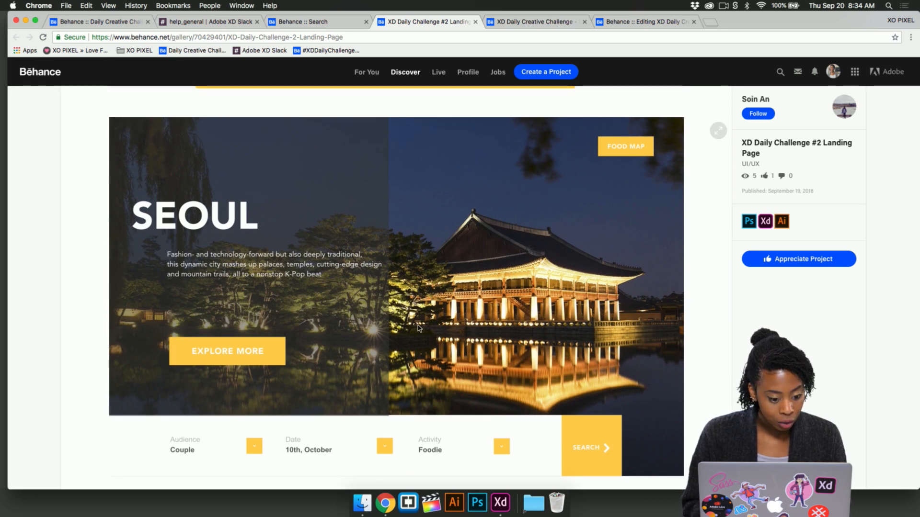
scroll(436, 353, "down", 15)
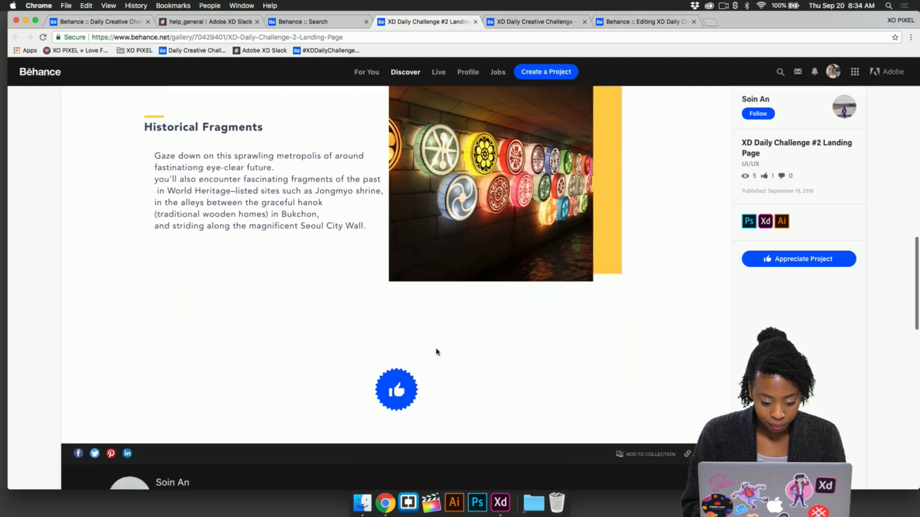
- Appreciate the Seoul landing page project and post a "Great work" comment that addresses the designer by first name
scroll(436, 352, "down", 5)
left_click(804, 266)
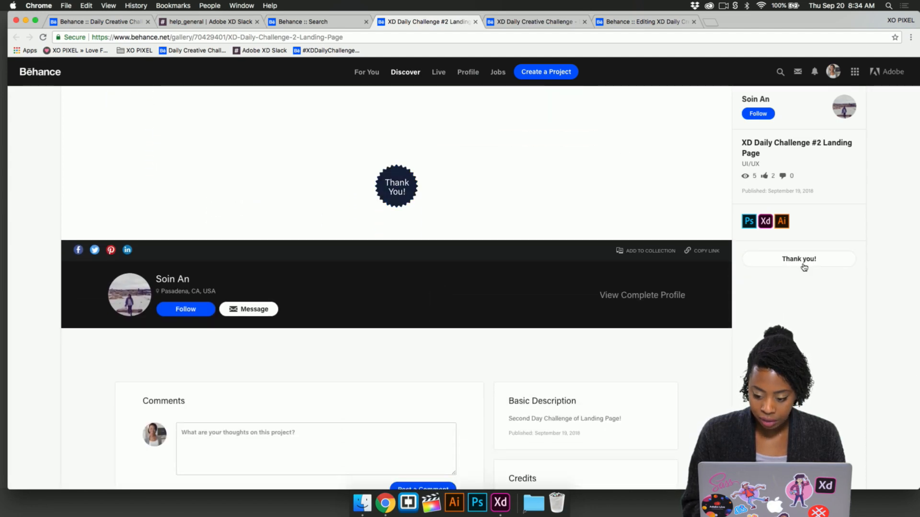
scroll(404, 415, "down", 3)
left_click(370, 380)
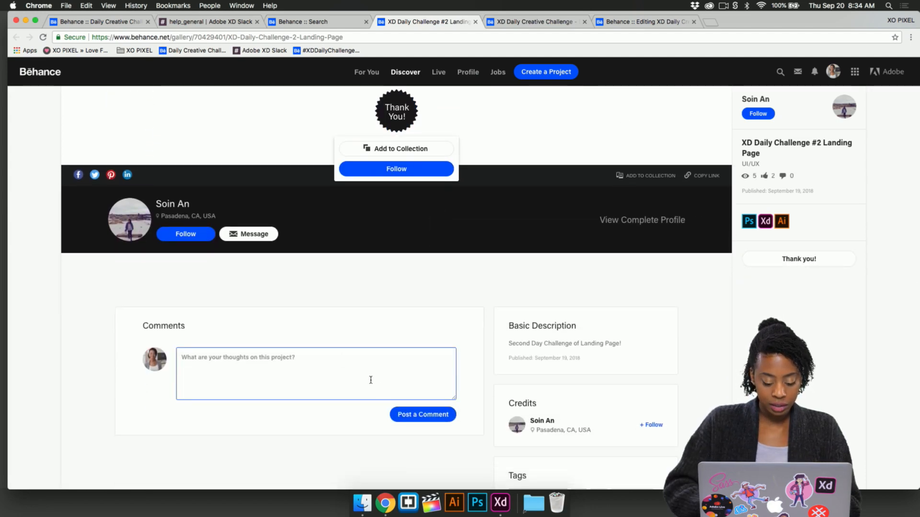
type("Great work, Soin!")
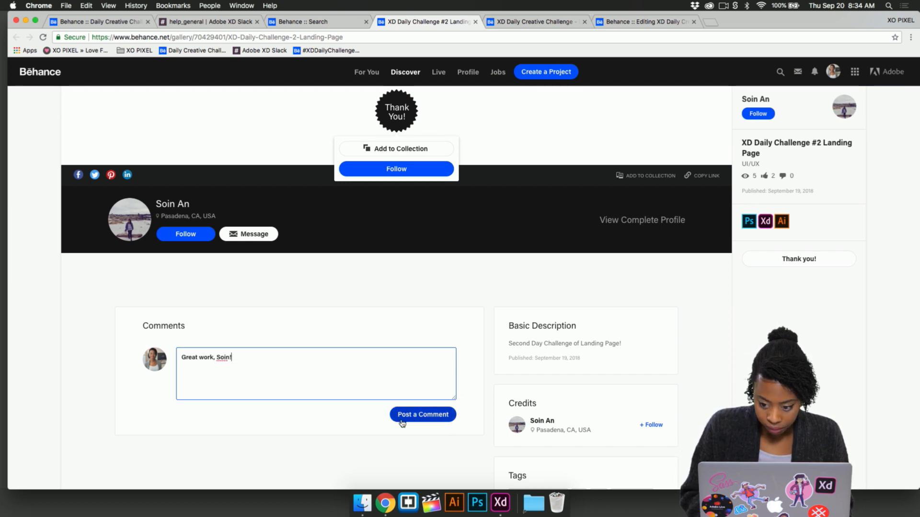
left_click(401, 420)
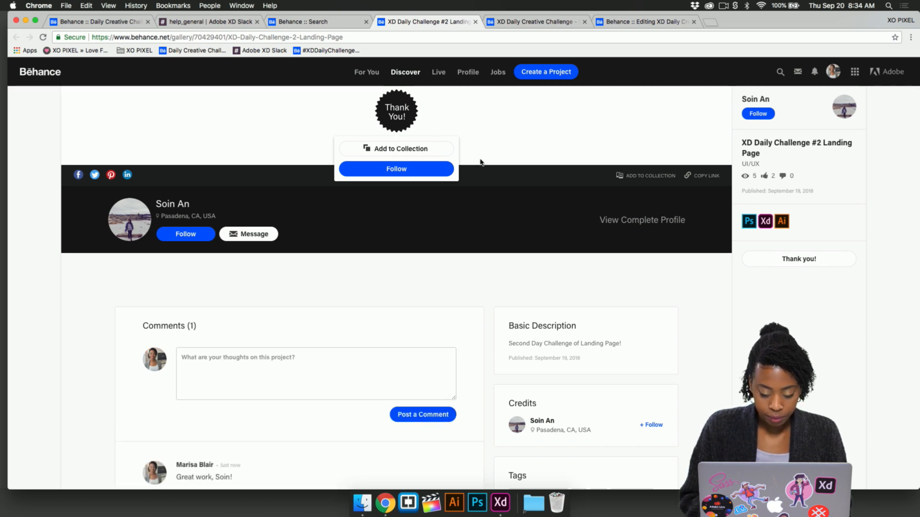
- Examine the Portsmouth, NH landing page project, including the options of its People and Date dropdowns
left_click(511, 21)
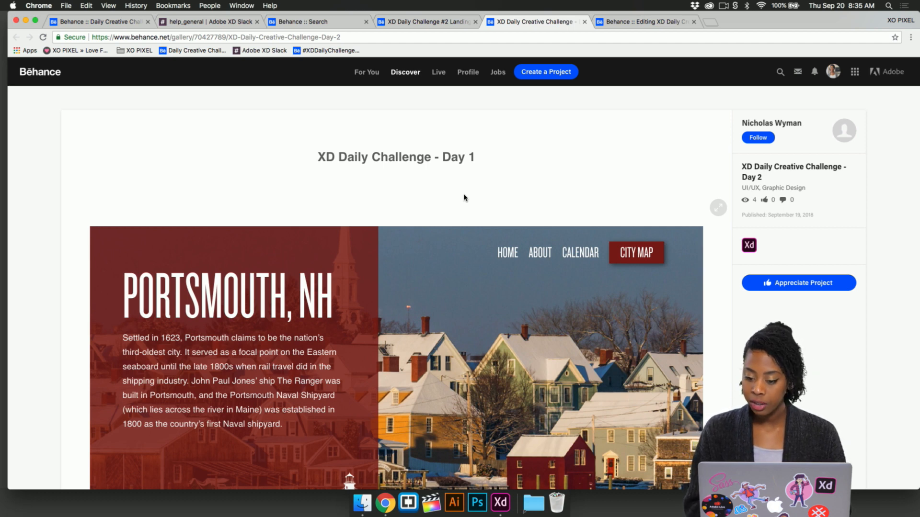
scroll(358, 349, "down", 3)
scroll(357, 349, "down", 3)
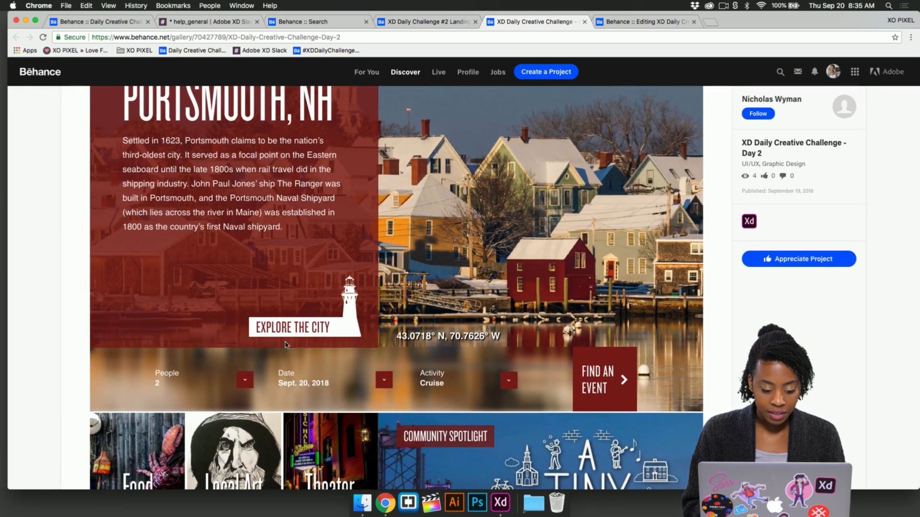
scroll(327, 315, "down", 2)
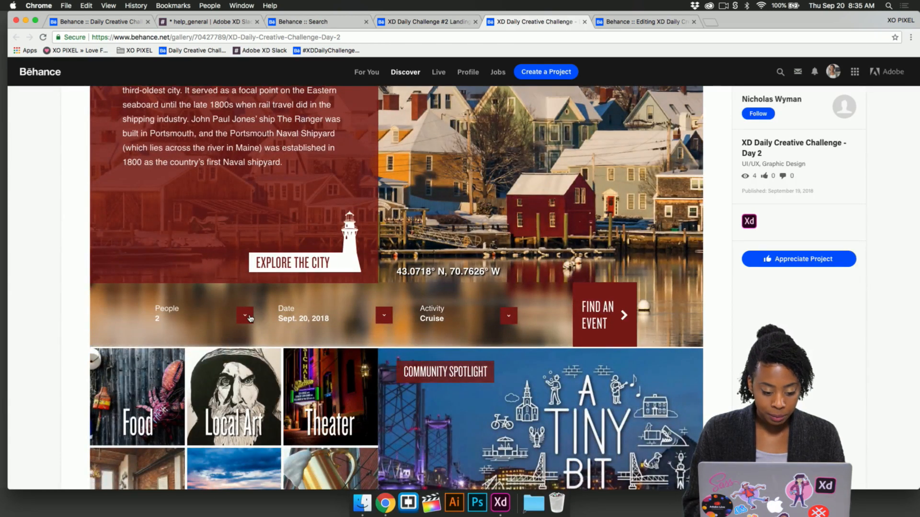
left_click(246, 317)
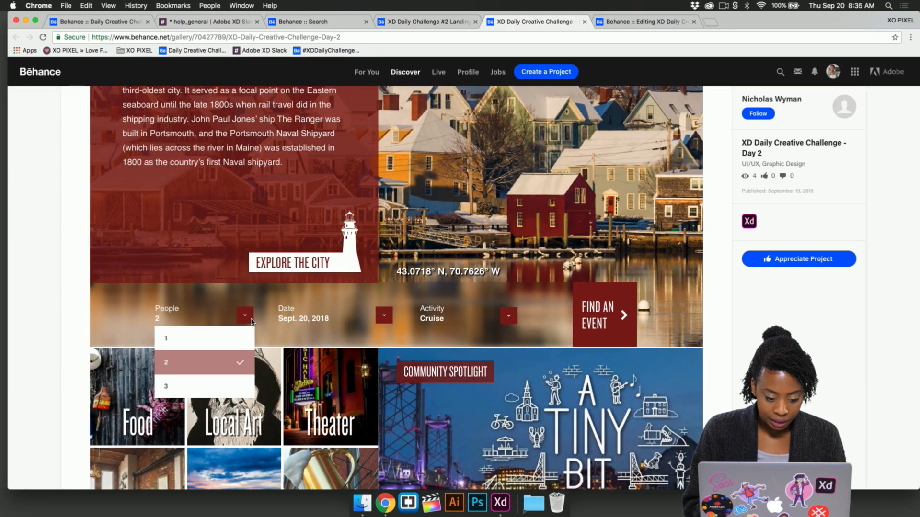
left_click(245, 318)
left_click(386, 318)
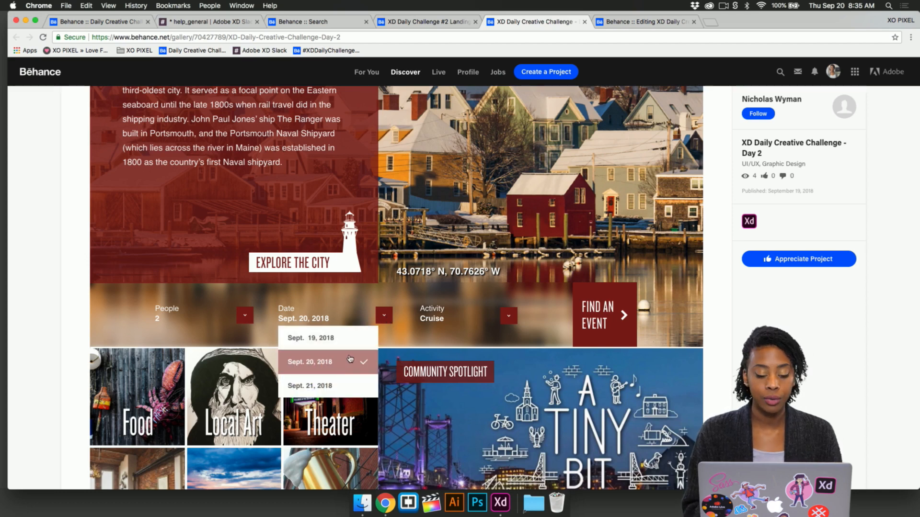
left_click(385, 316)
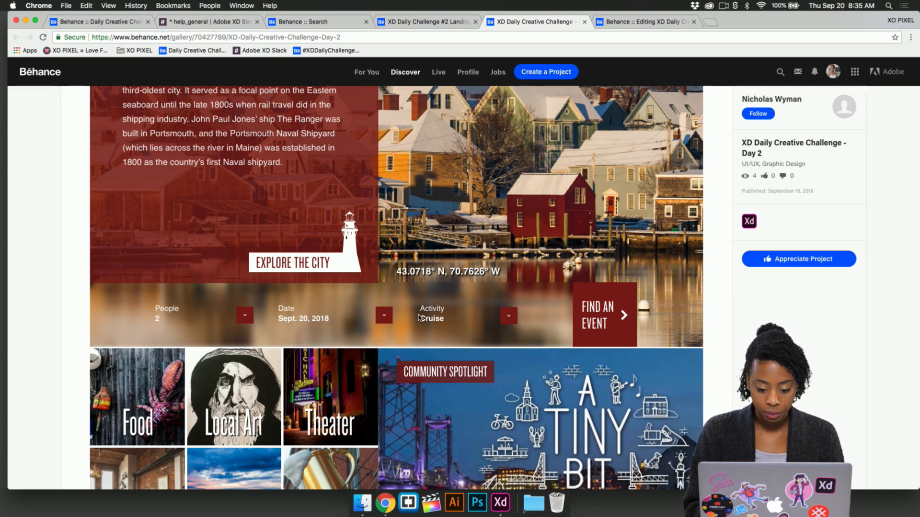
- Appreciate the Portsmouth landing page project and write a comment praising the work that addresses the designer by first name
left_click(824, 259)
scroll(697, 291, "down", 10)
scroll(521, 356, "down", 7)
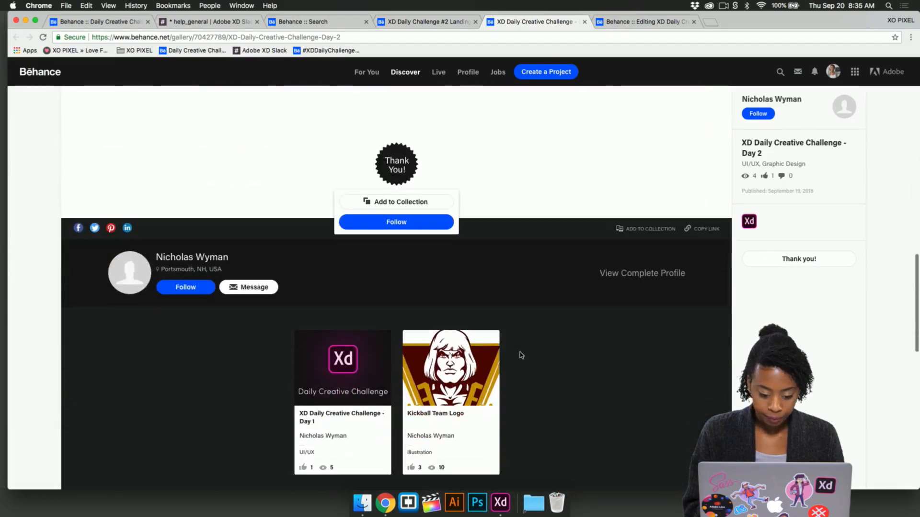
left_click(368, 440)
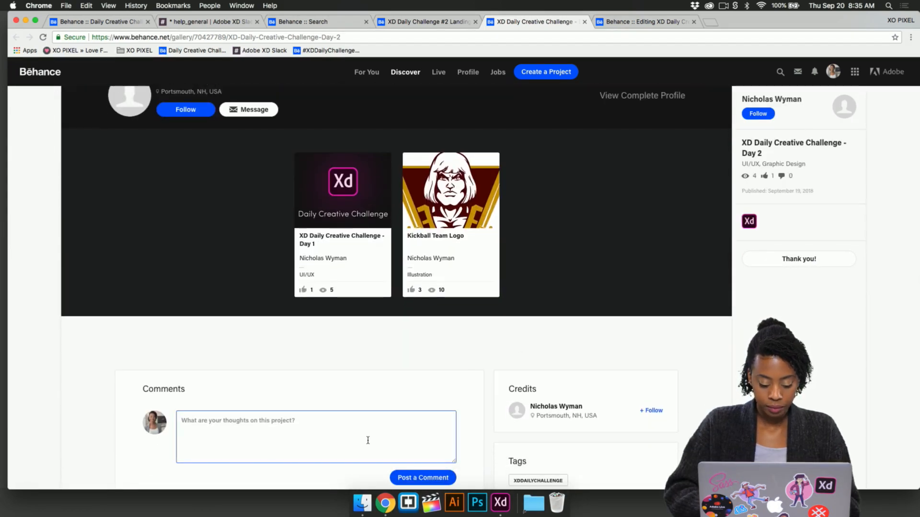
type("Awesone w")
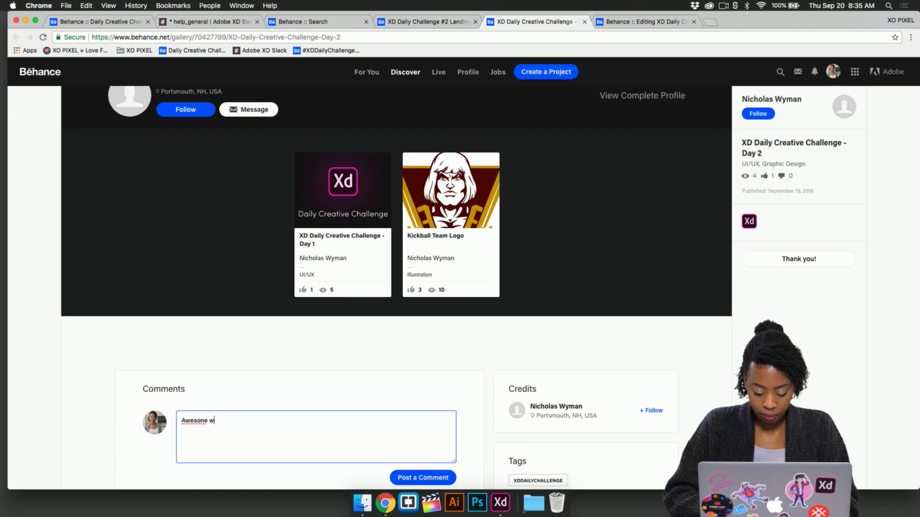
type("ork, Nicholas!")
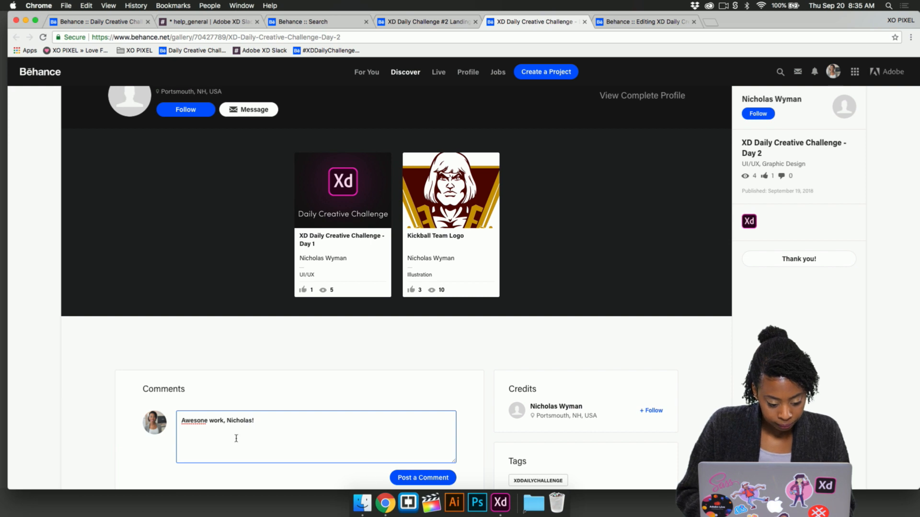
- Correct the misspelled first word of the comment to "Awesome" and post the comment
right_click(199, 423)
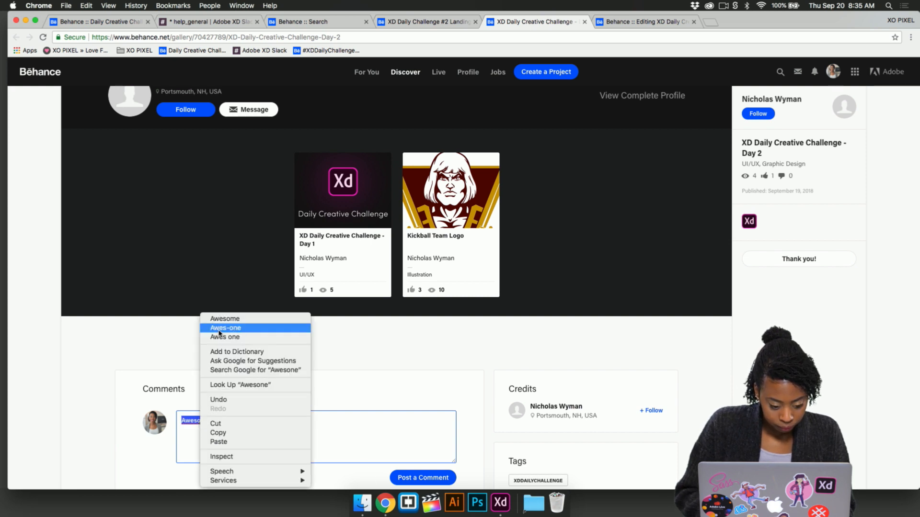
left_click(220, 319)
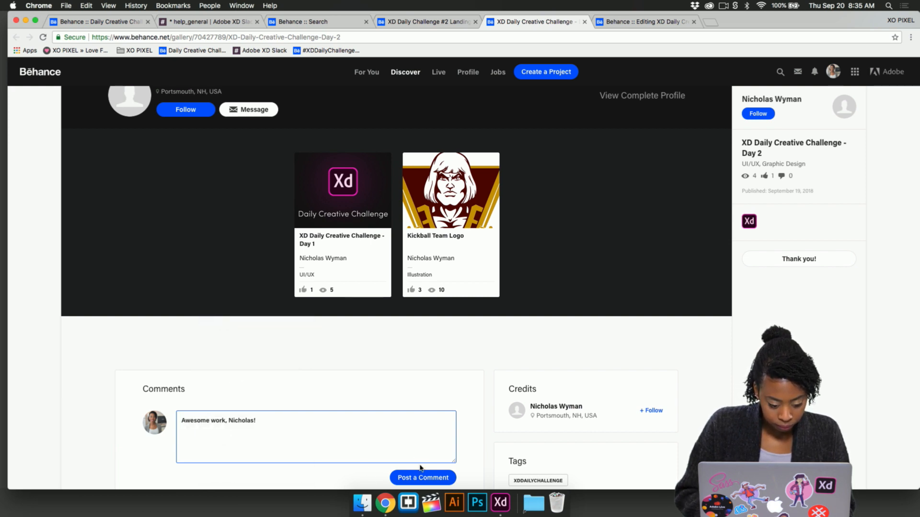
left_click(434, 478)
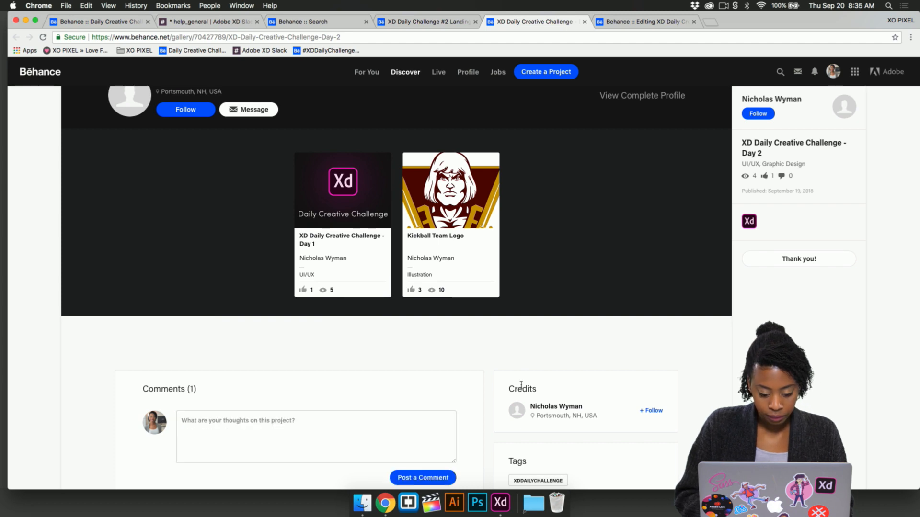
scroll(519, 381, "down", 5)
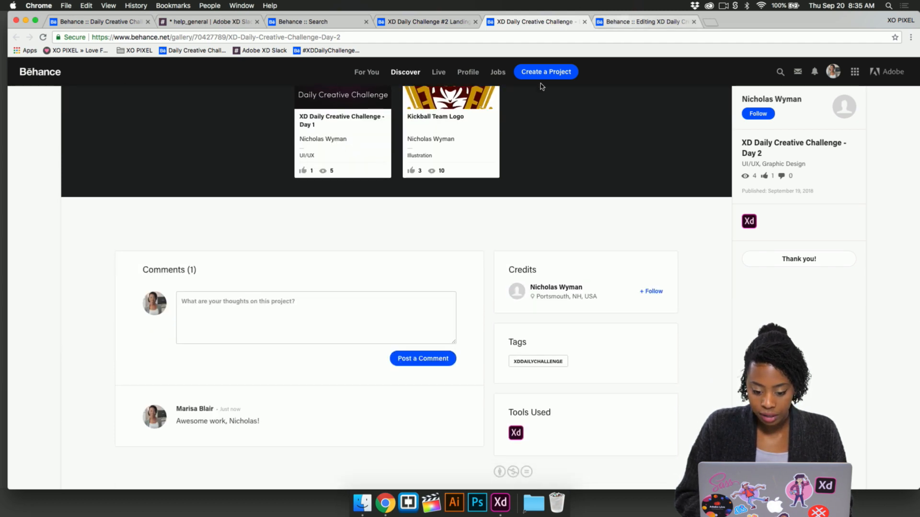
scroll(477, 142, "up", 7)
scroll(477, 142, "up", 2)
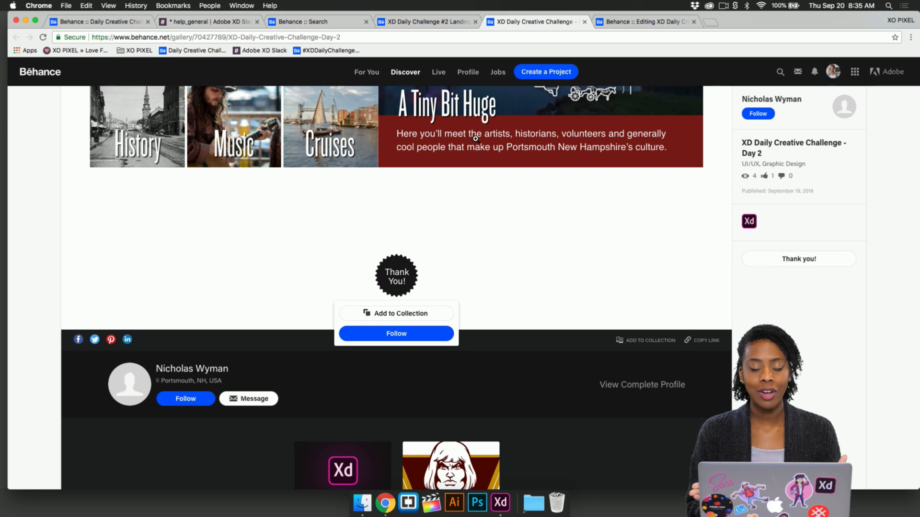
- Switch to Adobe XD and examine the newsletter pop-up challenge brief, Vogue inspiration, color schemes, additional resources and starter artboards
key("ctrl+Up")
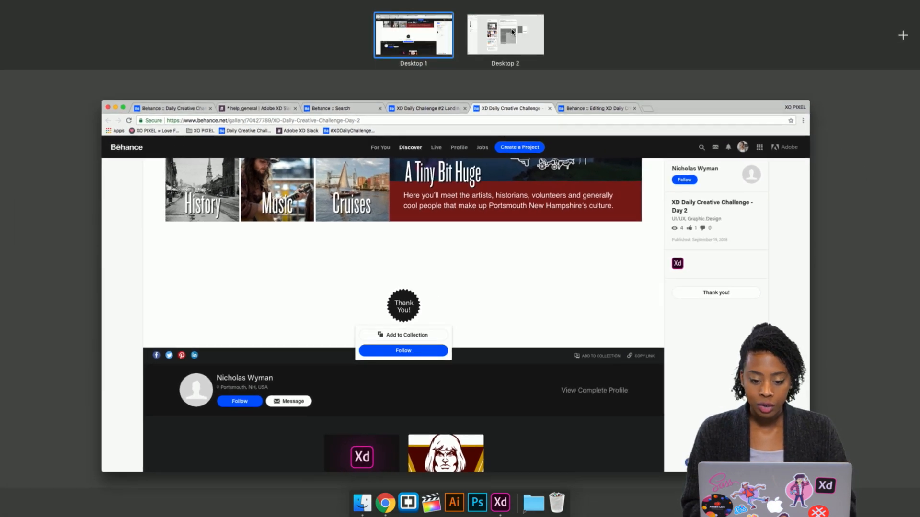
left_click(509, 34)
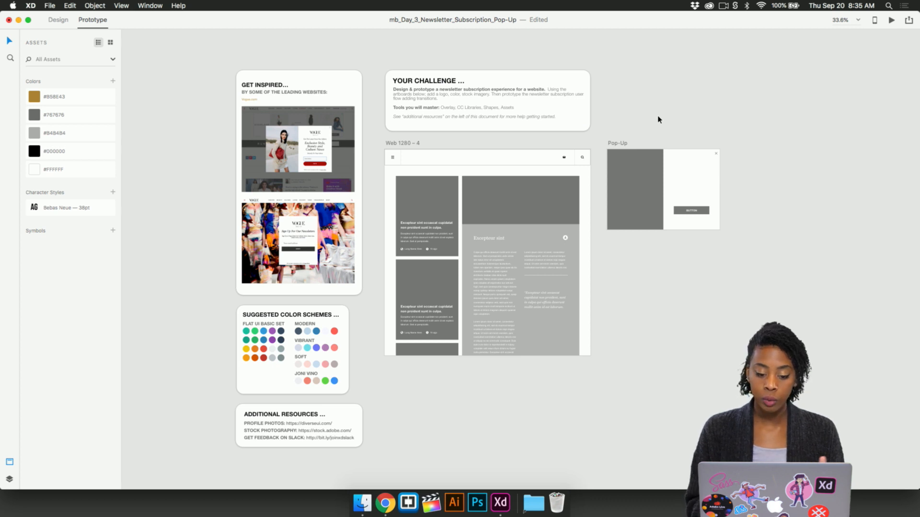
scroll(533, 97, "up", 5)
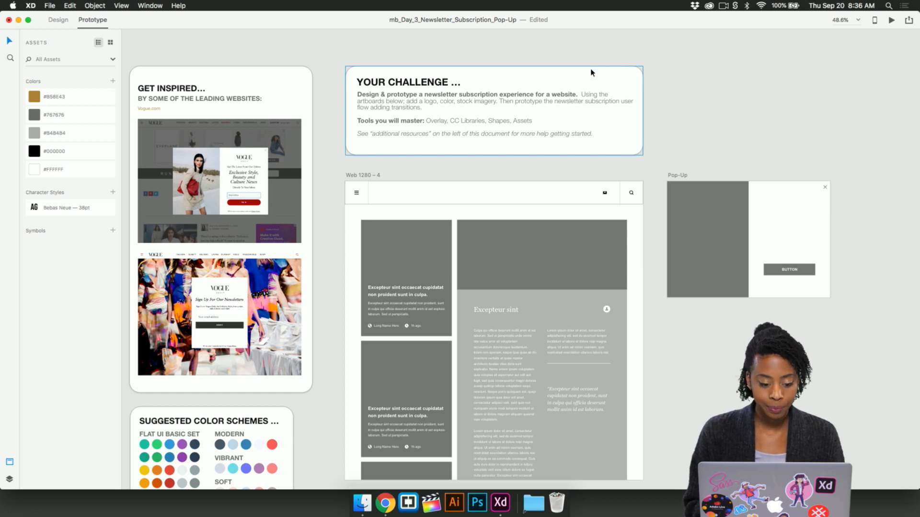
scroll(592, 73, "down", 2)
scroll(593, 73, "left", 1)
scroll(366, 182, "down", 2)
scroll(366, 183, "left", 1)
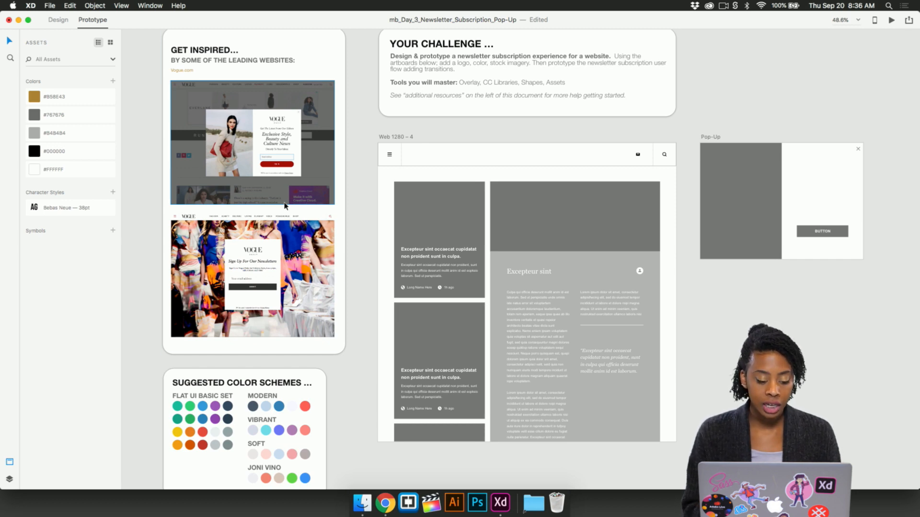
scroll(285, 177, "down", 10)
scroll(285, 177, "left", 1)
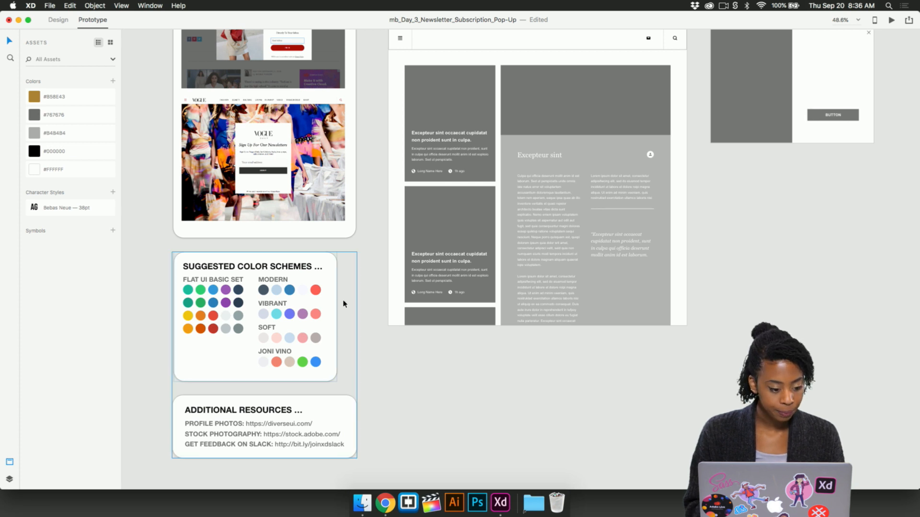
scroll(420, 251, "down", 5)
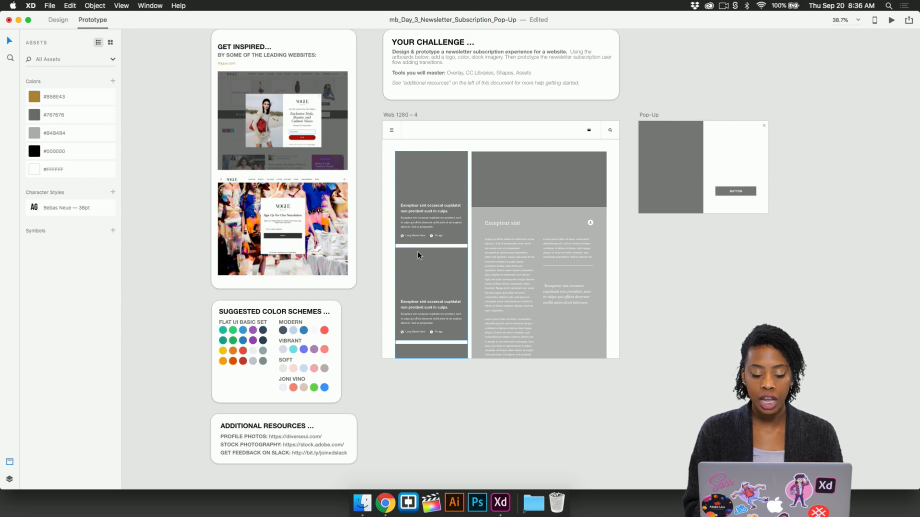
- Examine the FASHION Home – 1 artboard, its navigation bar with the Subscribe link, and the neighbouring subscription pop-up artboards
scroll(560, 244, "right", 10)
scroll(562, 246, "right", 6)
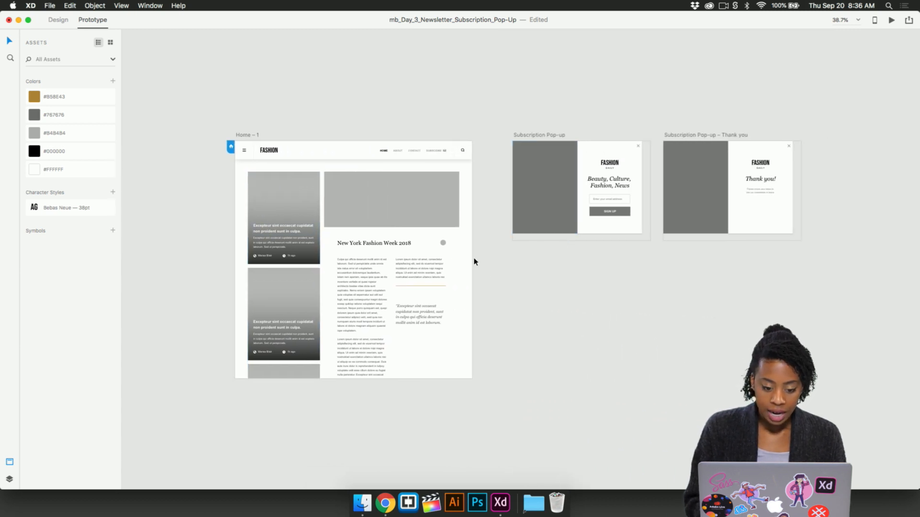
scroll(475, 262, "up", 2)
scroll(289, 167, "up", 5)
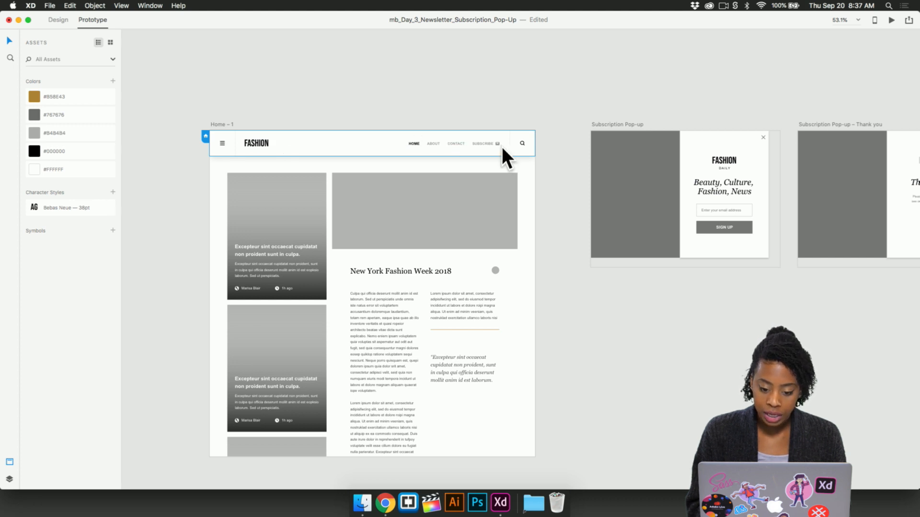
scroll(491, 145, "up", 5)
scroll(499, 160, "down", 2)
scroll(499, 161, "left", 2)
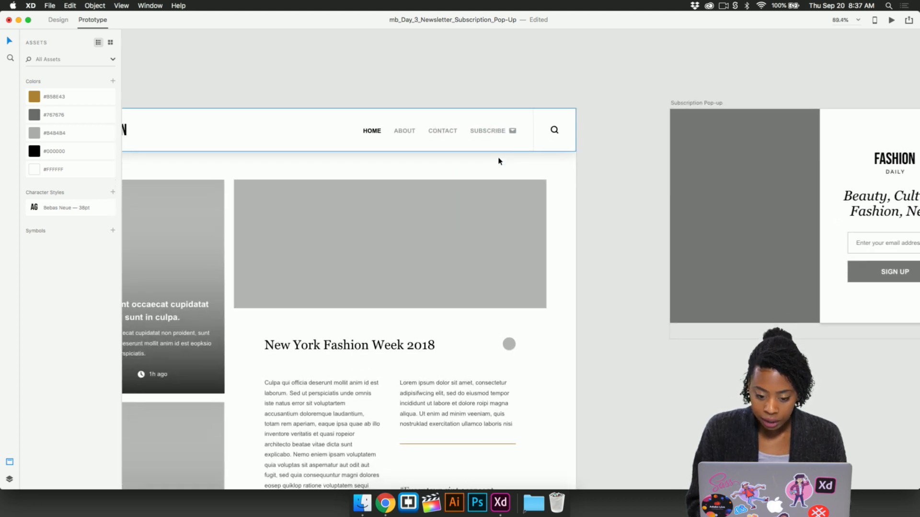
scroll(560, 127, "down", 5)
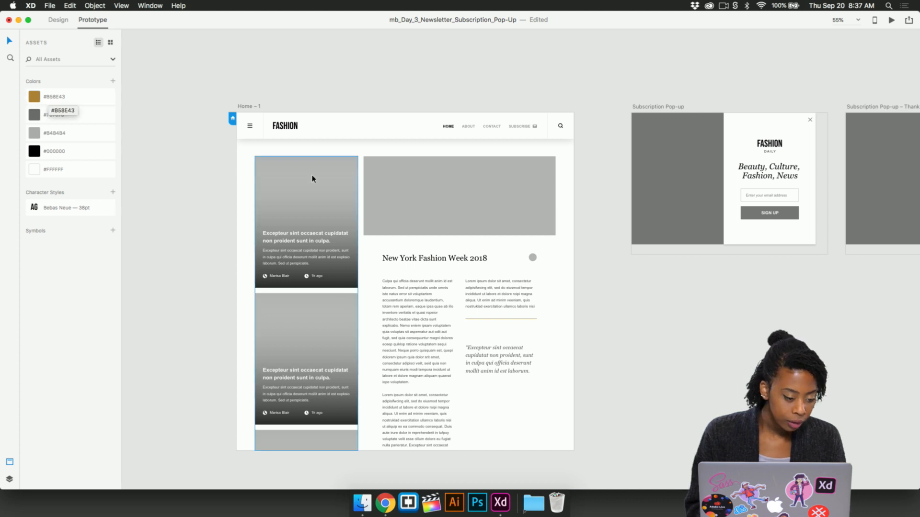
- In Design mode, recolor the SUBSCRIBE text and its envelope icon in the Home – 1 navigation with the gold #B58E43 swatch
scroll(512, 128, "up", 2)
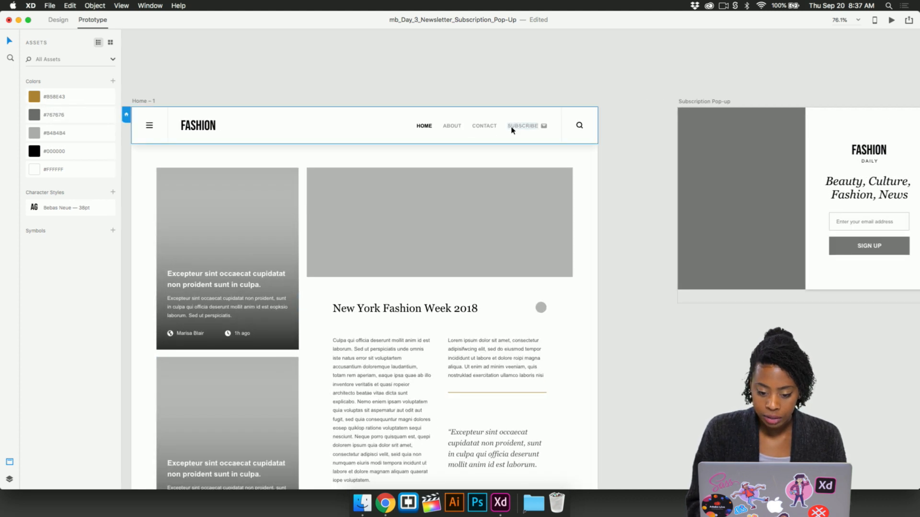
left_click(522, 132)
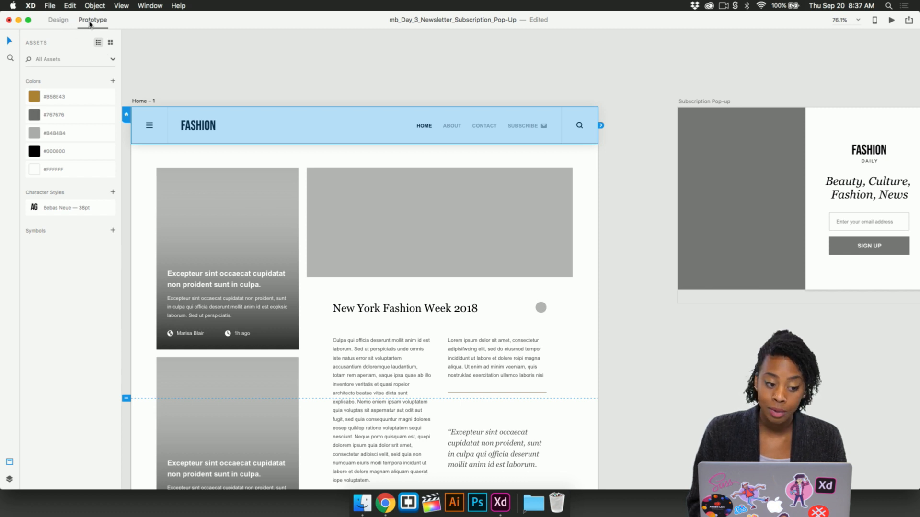
left_click(58, 20)
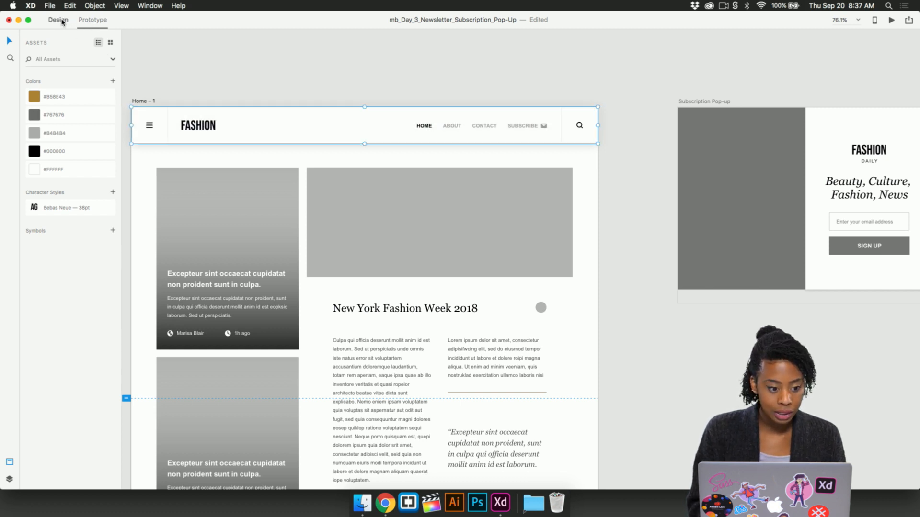
scroll(522, 128, "up", 3)
double_click(522, 128)
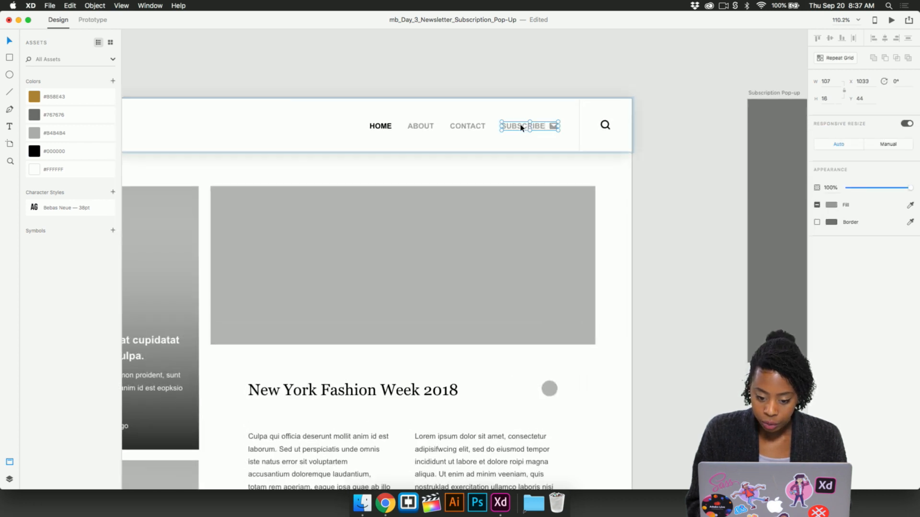
double_click(520, 127)
left_click(36, 98)
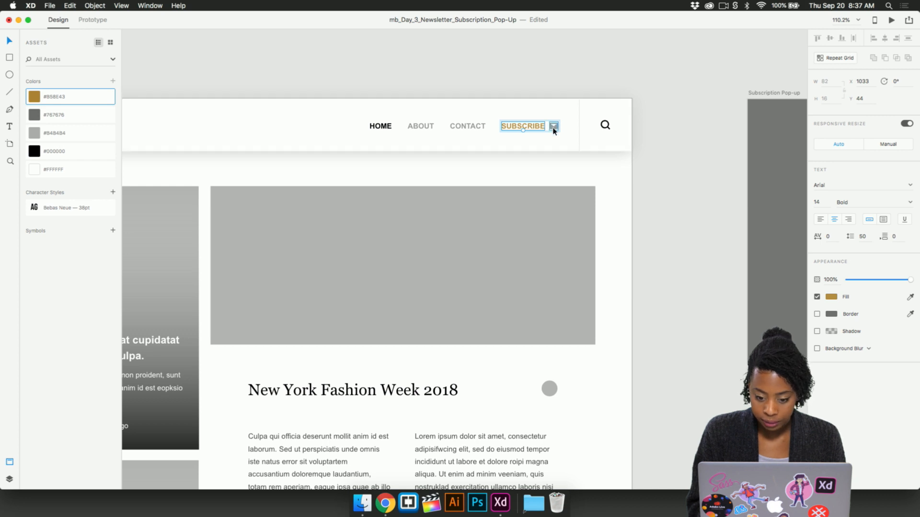
left_click(553, 127)
left_click(35, 99)
left_click(339, 72)
- Look over the New York Fashion Week 2018 article on the Home – 1 artboard and the gray circle beside its title
scroll(364, 173, "down", 5)
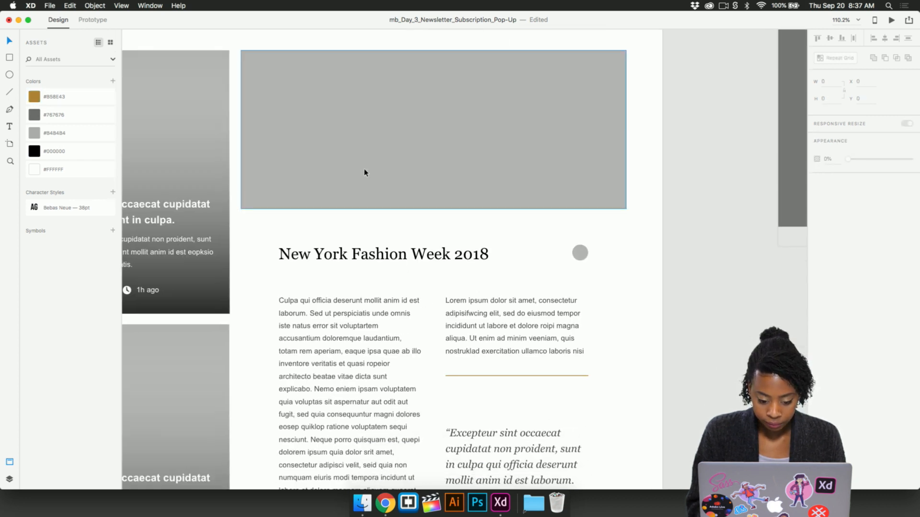
scroll(364, 172, "down", 3)
scroll(364, 172, "down", 4)
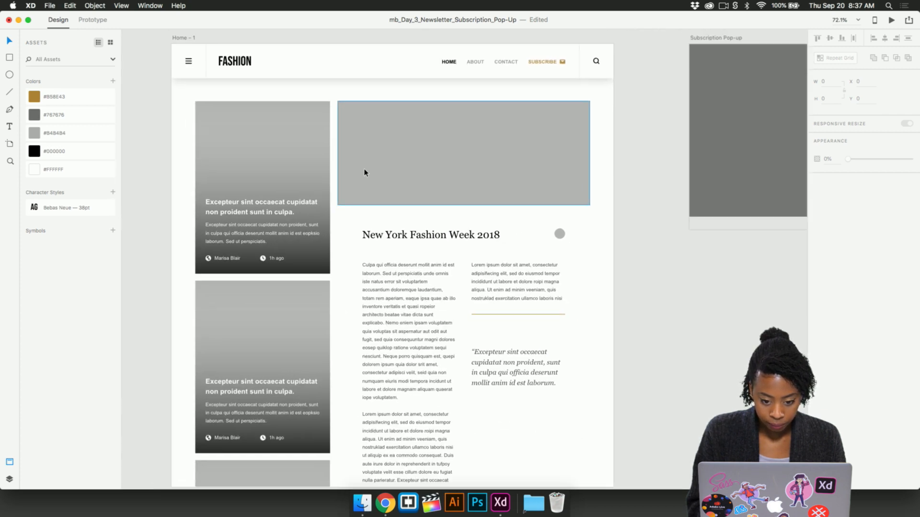
left_click(421, 254)
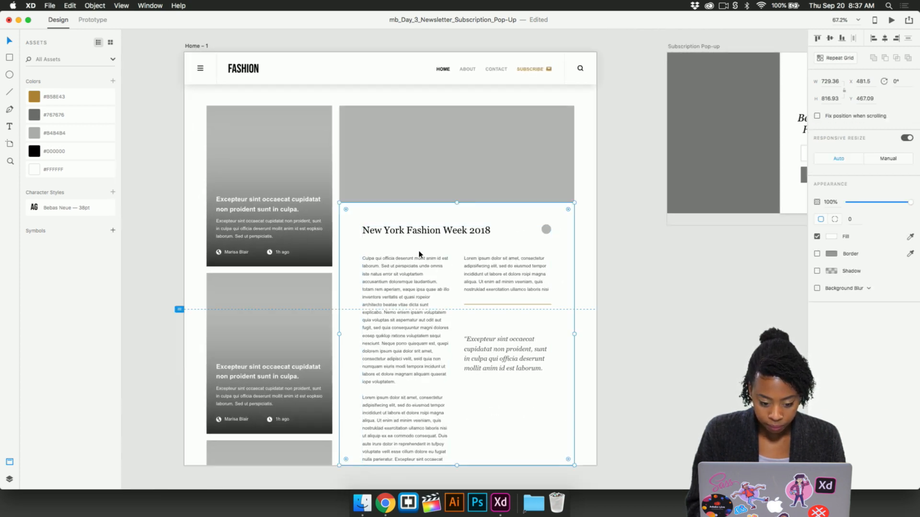
left_click(590, 167)
scroll(577, 87, "up", 2)
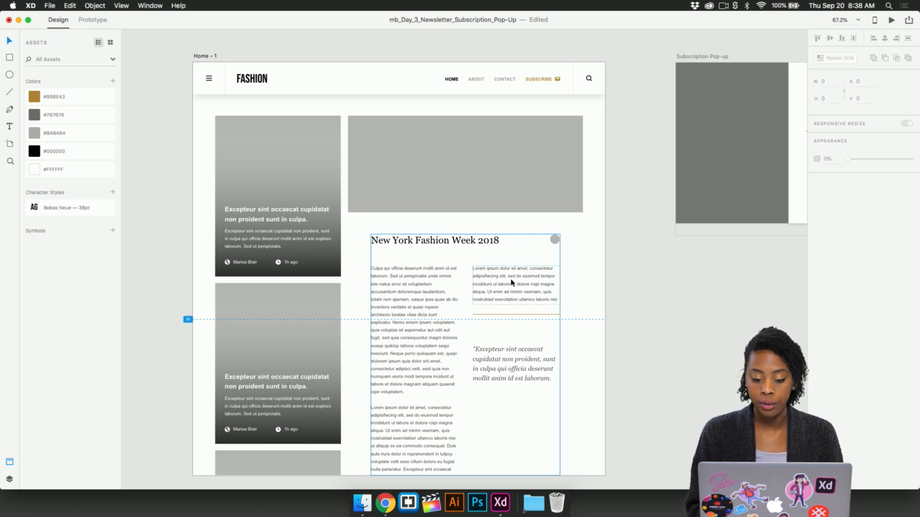
scroll(551, 244, "up", 5)
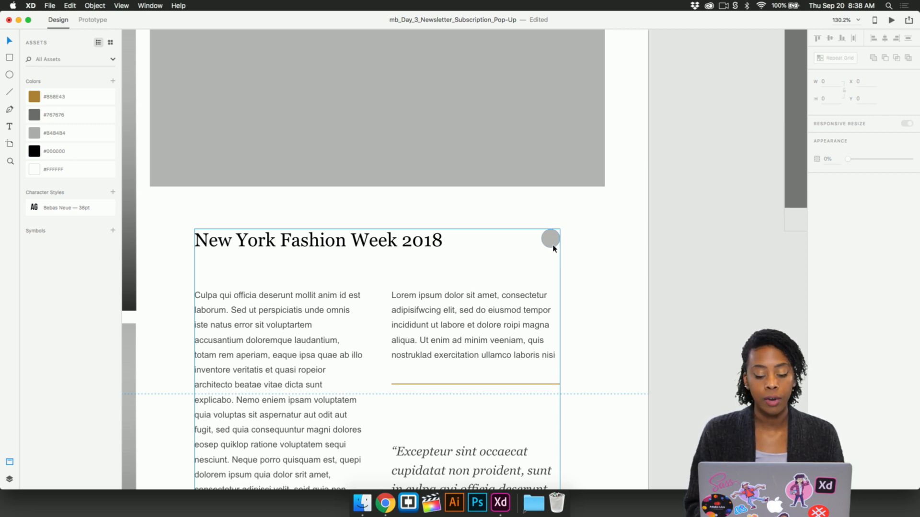
- Switch to Finder and open the diverseui-08-17 folder inside Week 1, Day 3 of the XD Daily Creative Challenge files
left_click(536, 501)
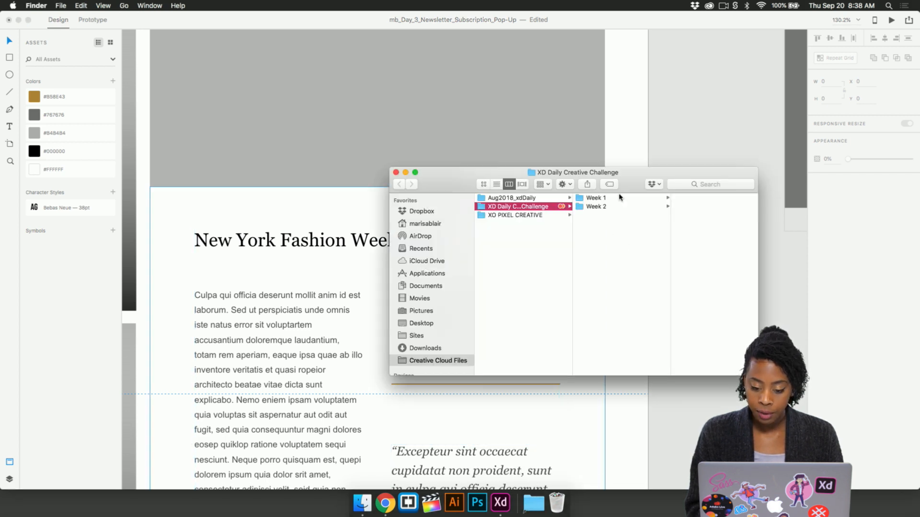
left_click(617, 198)
left_click(695, 207)
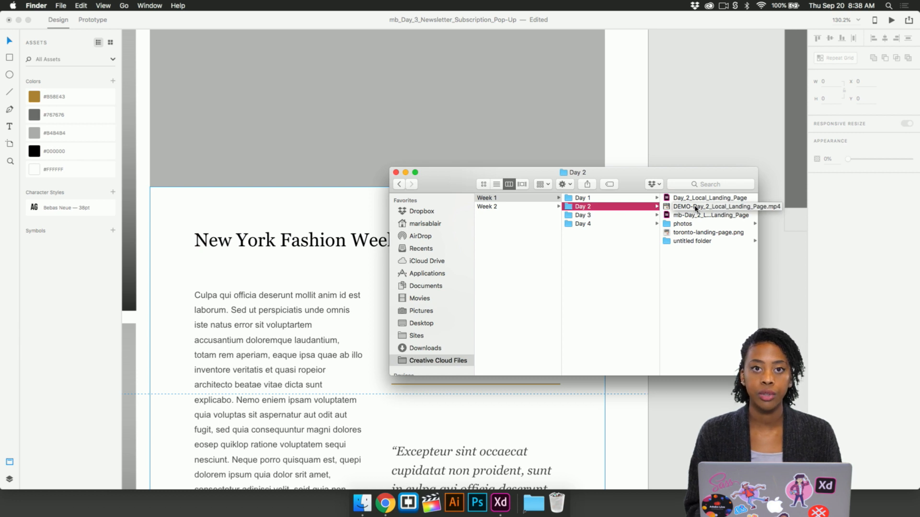
left_click(632, 215)
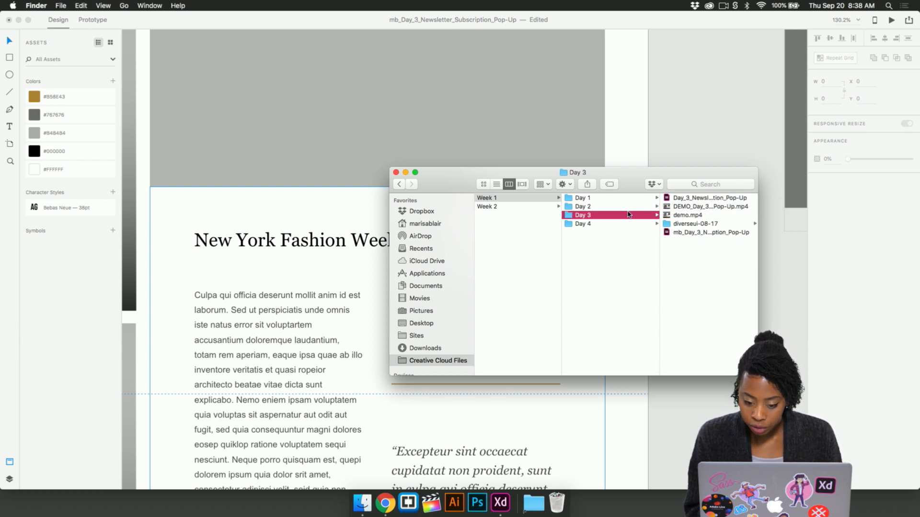
left_click(678, 224)
left_click_drag(638, 178, 640, 198)
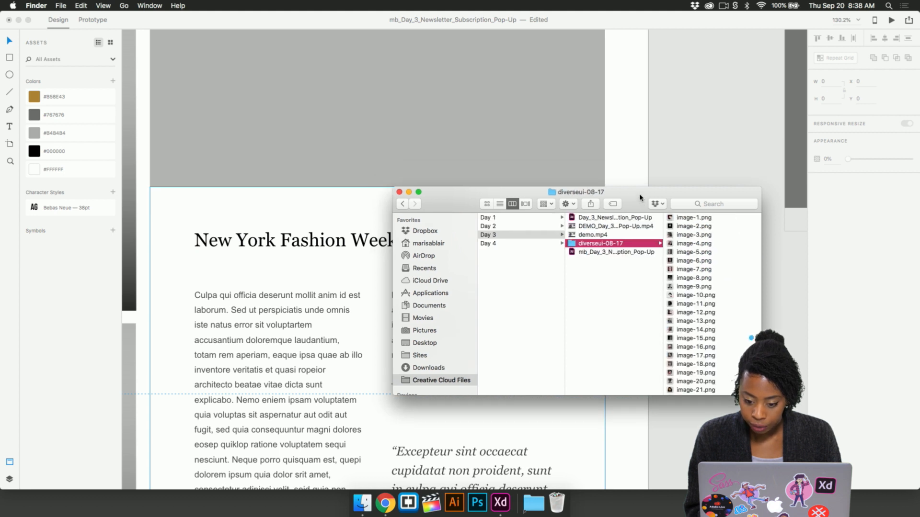
- Preview the portrait images in the diverseui-08-17 folder to choose a profile photo for the article's author circle
left_click(691, 308)
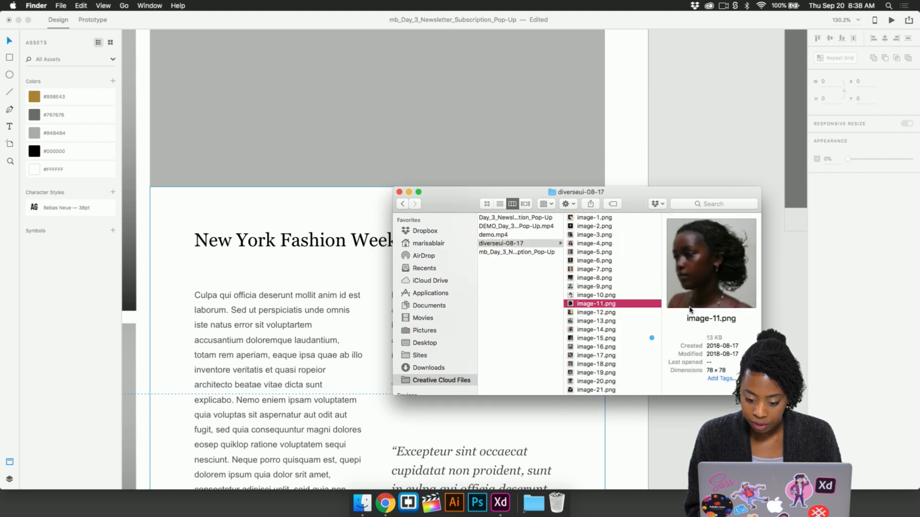
left_click(592, 288)
left_click(595, 330)
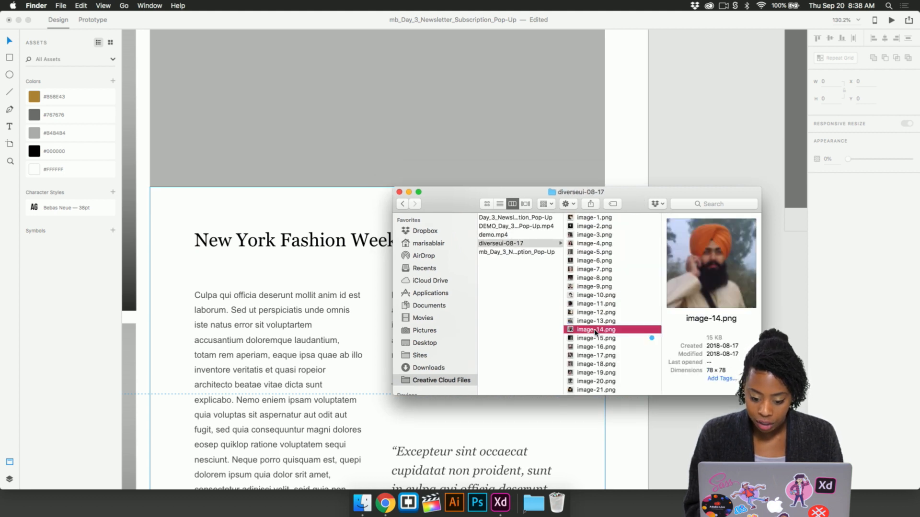
left_click(594, 356)
left_click(599, 322)
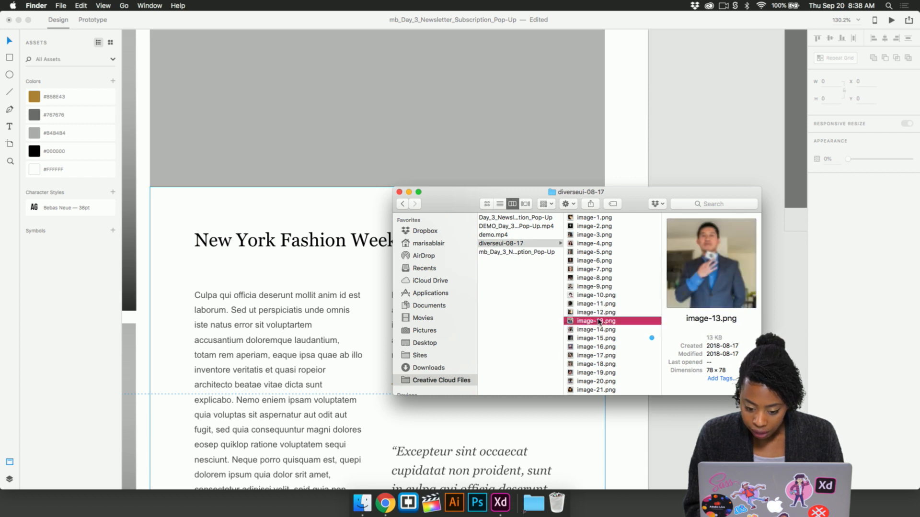
left_click(599, 356)
scroll(598, 352, "down", 2)
scroll(597, 335, "down", 2)
left_click(610, 247)
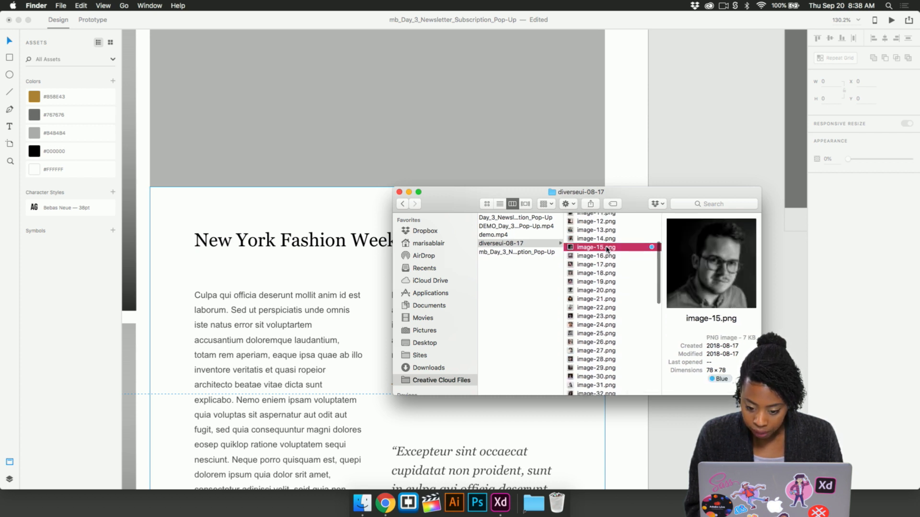
left_click(601, 282)
left_click(600, 309)
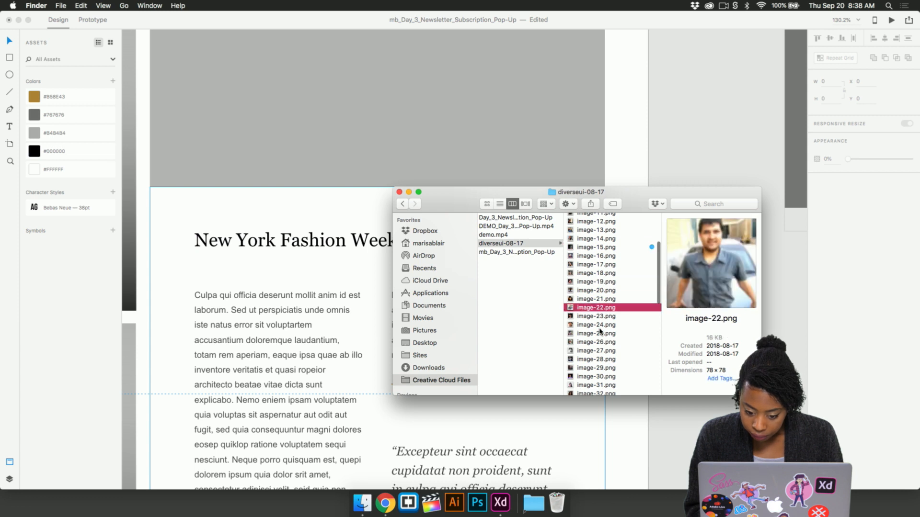
left_click(599, 333)
left_click(612, 350)
left_click(602, 343)
left_click(595, 368)
scroll(596, 368, "down", 4)
left_click(591, 317)
- Fill the gray circle beside the New York Fashion Week 2018 title with the portrait image-31.png and check the fit
left_click(590, 326)
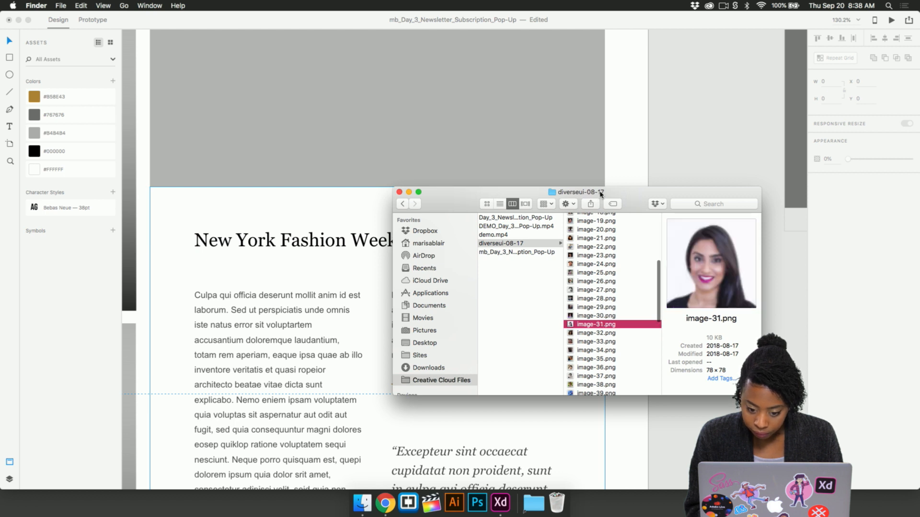
left_click_drag(612, 193, 785, 176)
left_click_drag(769, 306, 551, 239)
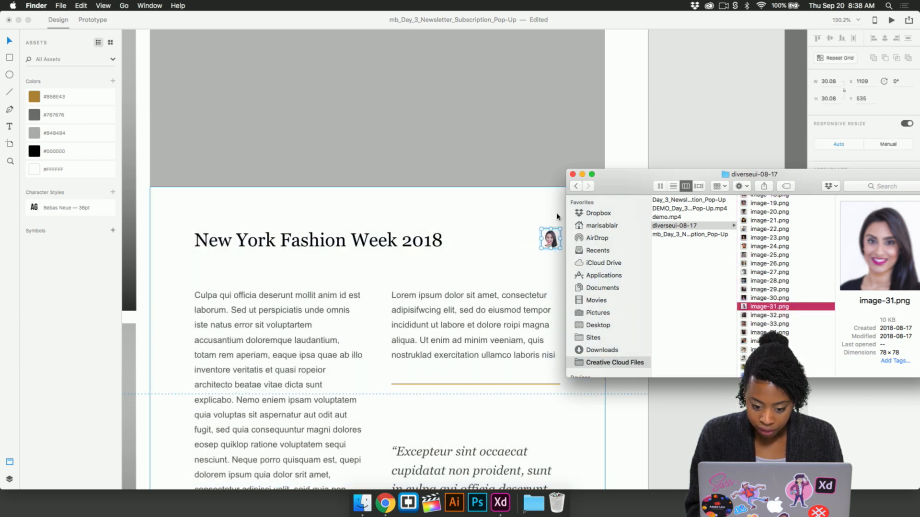
left_click(552, 221)
left_click(551, 242)
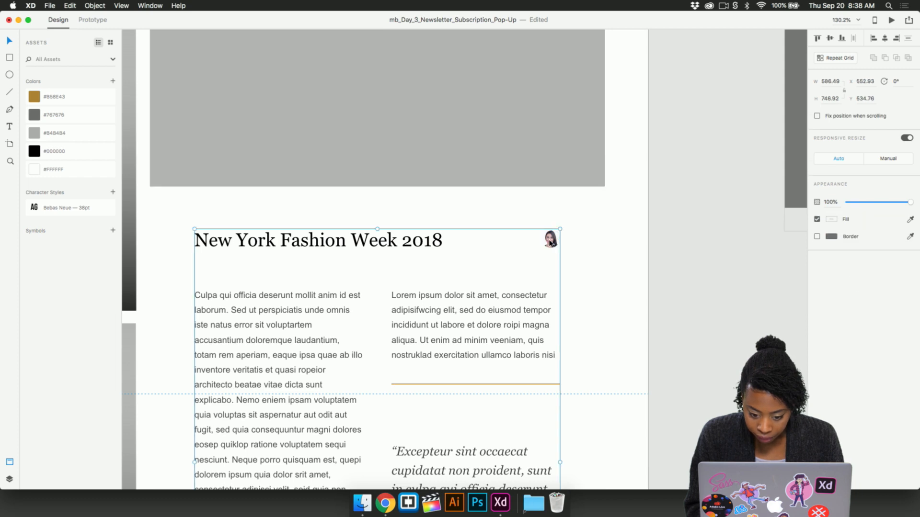
scroll(550, 242, "up", 5)
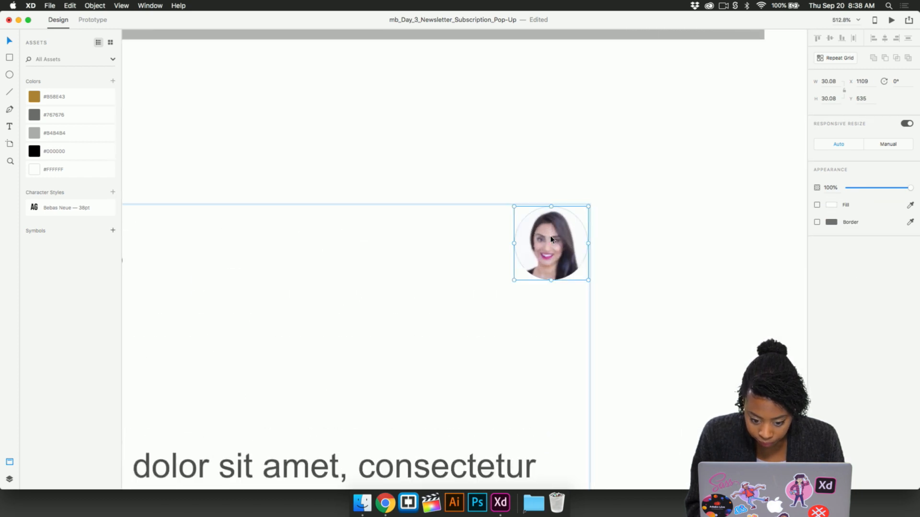
scroll(551, 239, "down", 7)
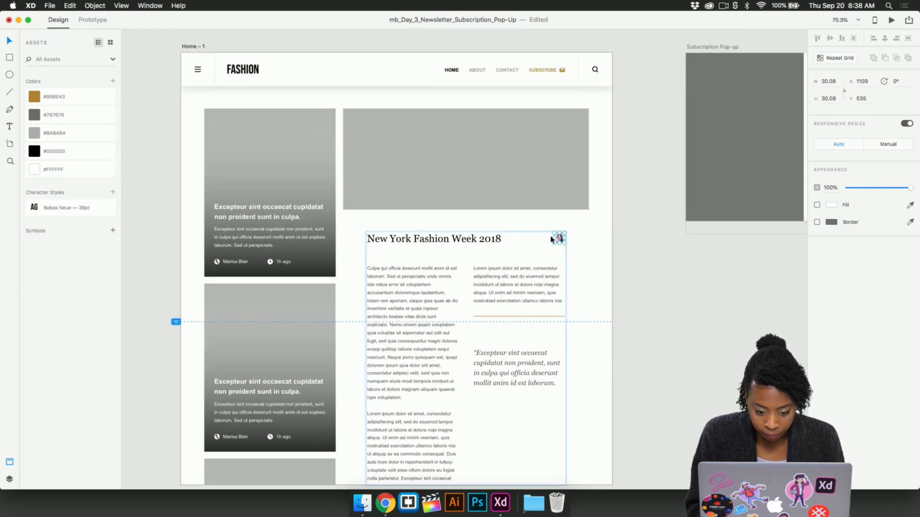
scroll(550, 239, "down", 2)
left_click(643, 257)
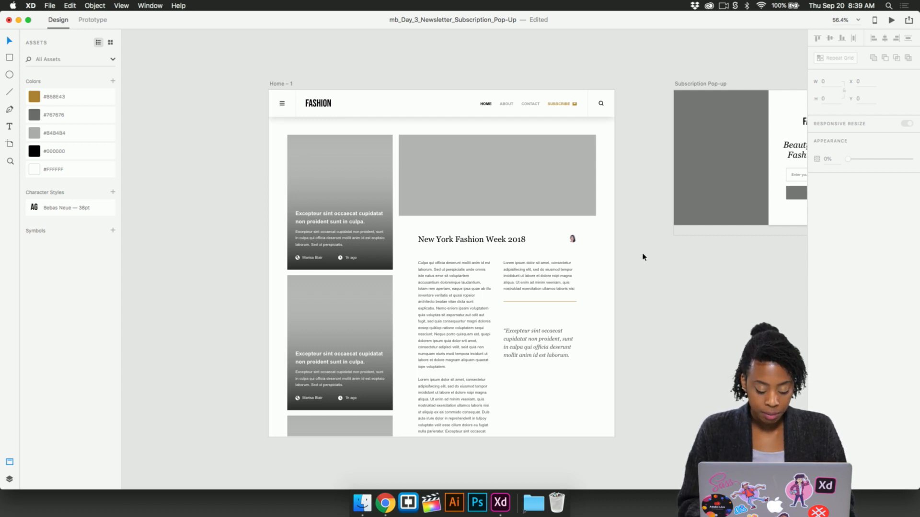
- Fill the wide gray rectangle above the article with the fashion runway image from the Day 3 - XD Daily Creative Creative Cloud library
key("super+shift+l")
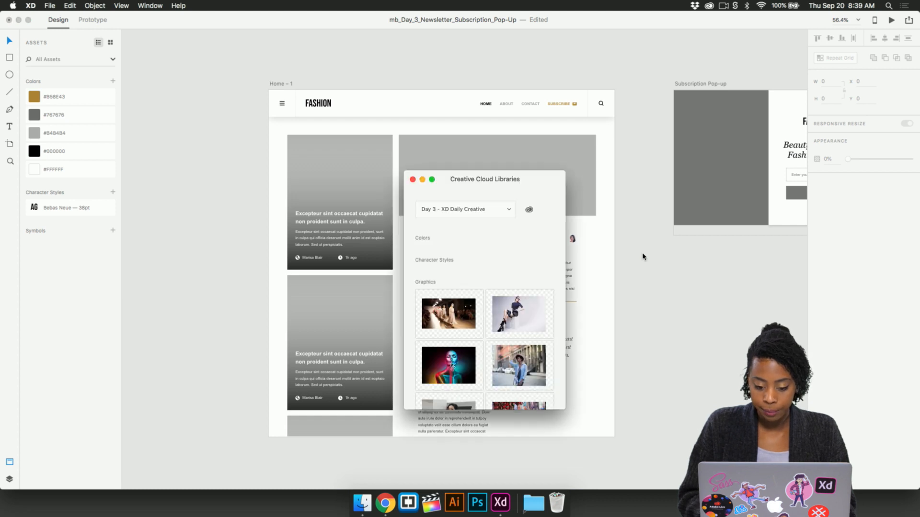
left_click_drag(425, 182, 732, 144)
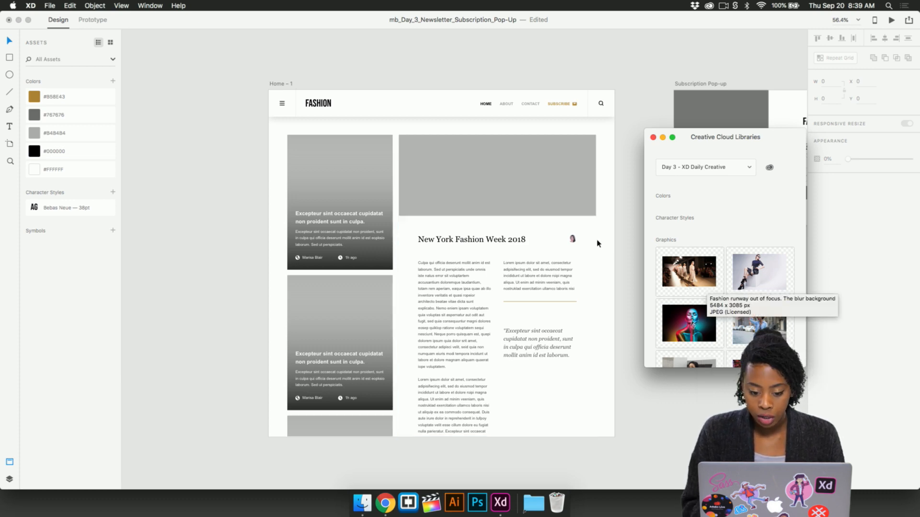
scroll(481, 183, "up", 5)
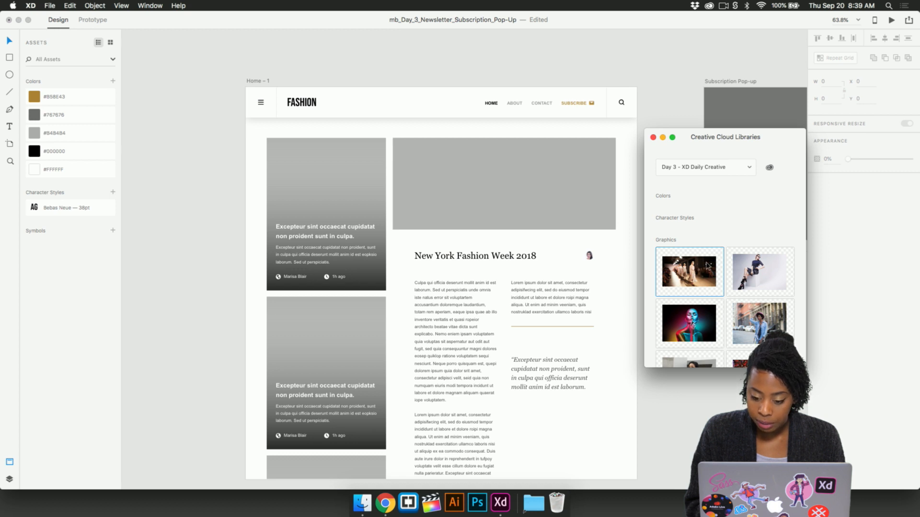
left_click_drag(696, 271, 513, 186)
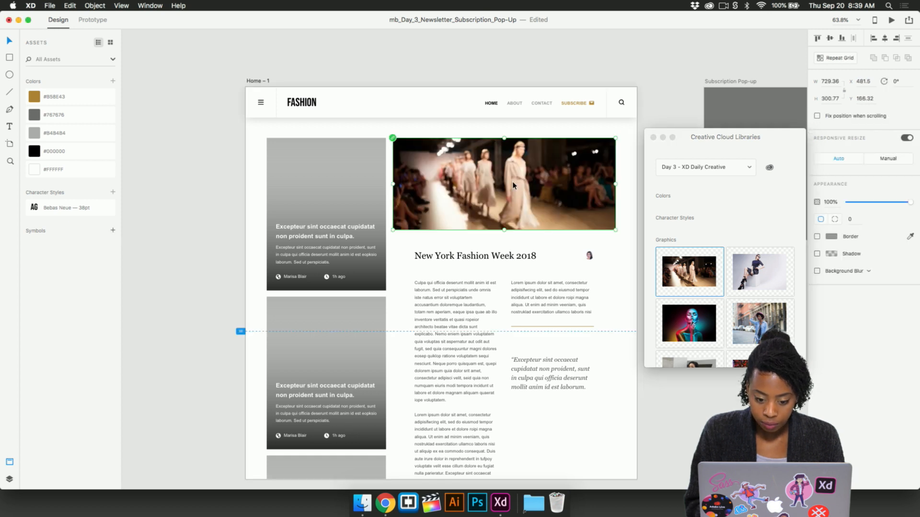
left_click(462, 74)
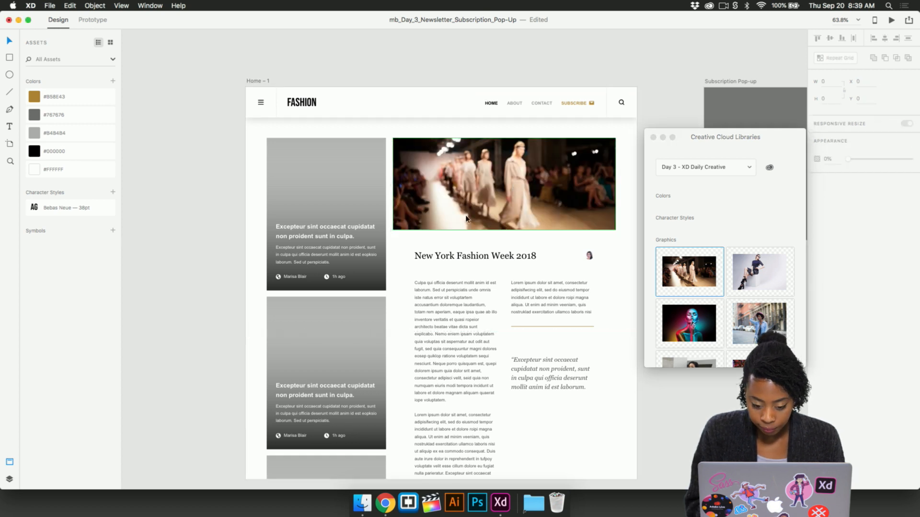
- Shorten the article cards' repeat grid to a single card and ungroup the grid
scroll(466, 218, "up", 2)
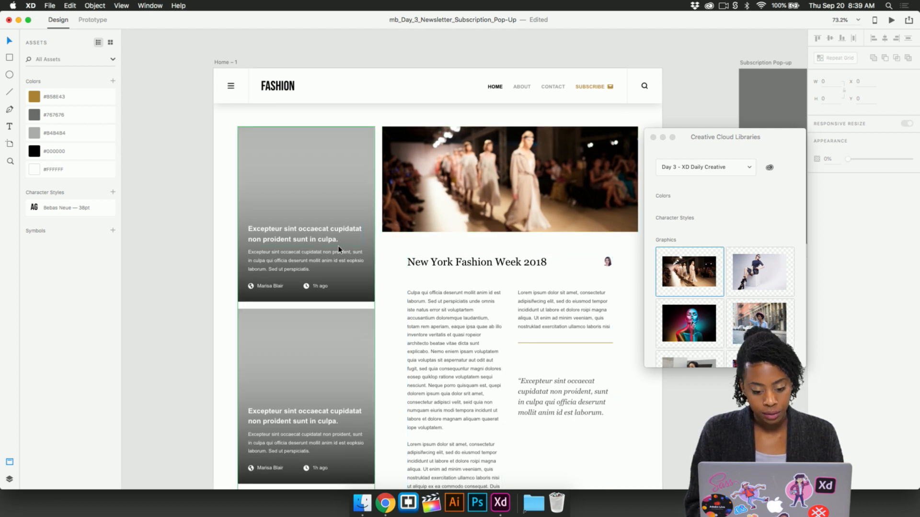
scroll(354, 253, "left", 3)
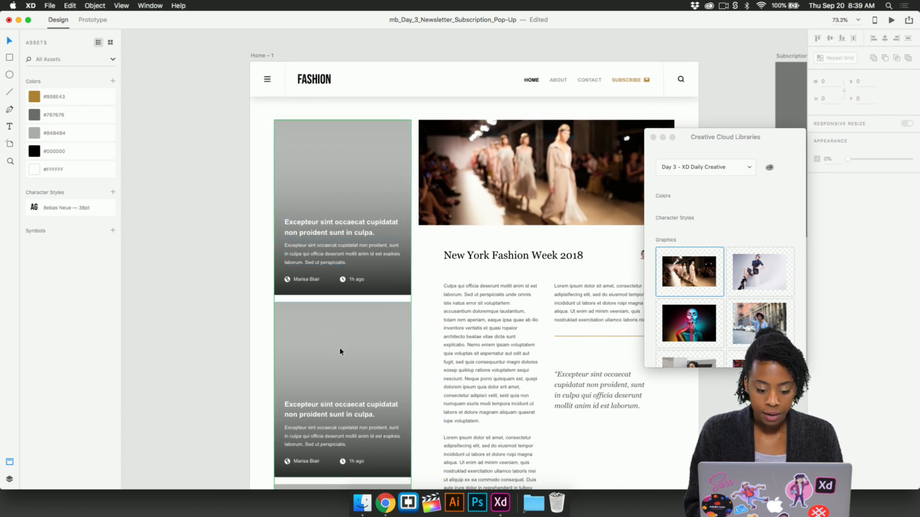
left_click(352, 255)
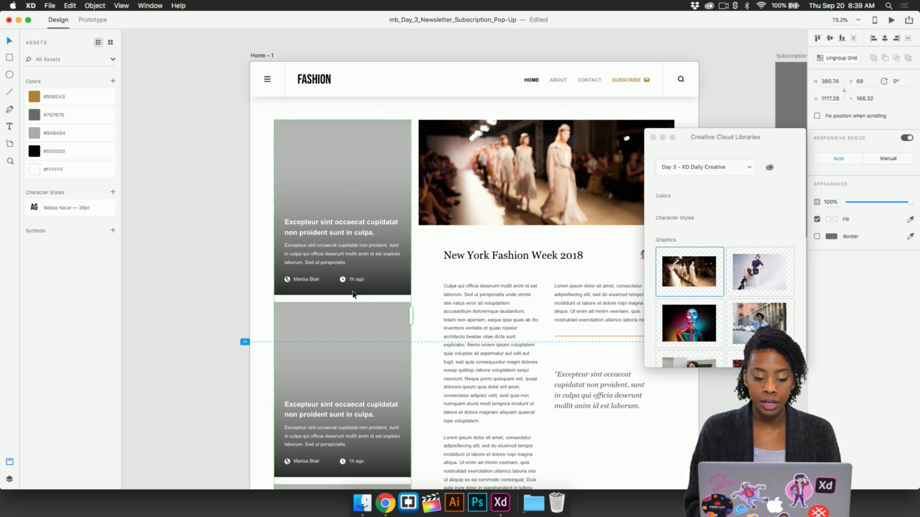
scroll(349, 271, "down", 1)
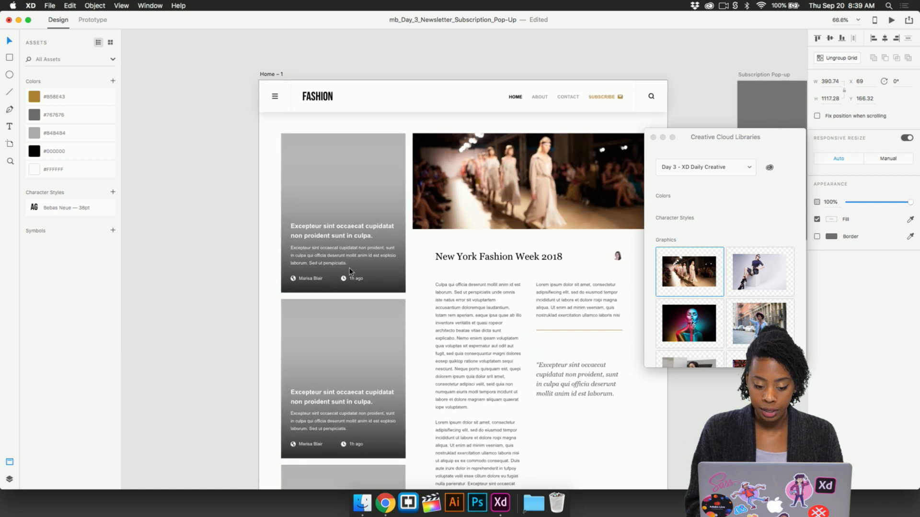
left_click(441, 313)
left_click(391, 199)
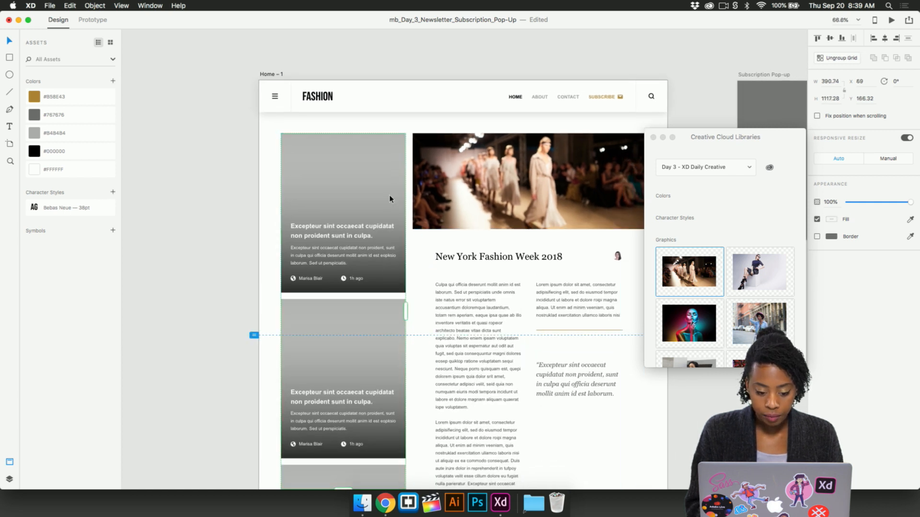
scroll(390, 199, "down", 3)
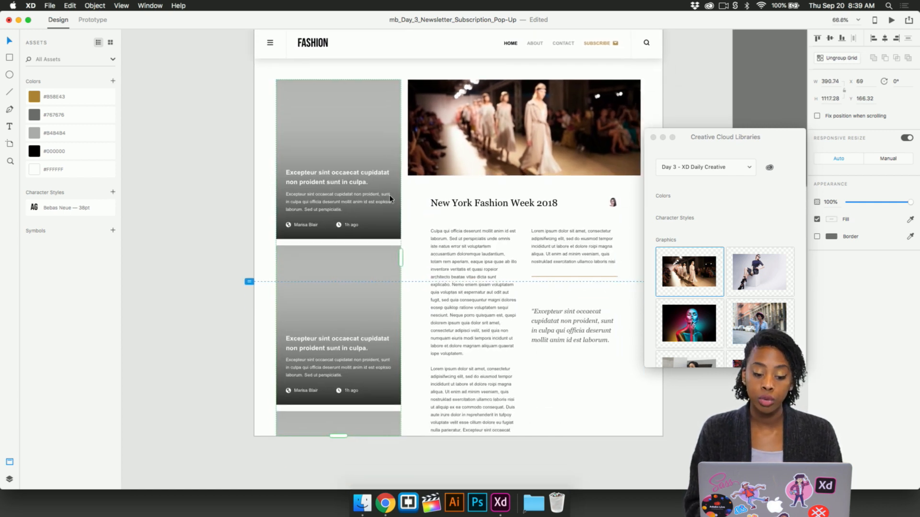
left_click_drag(338, 429, 339, 235)
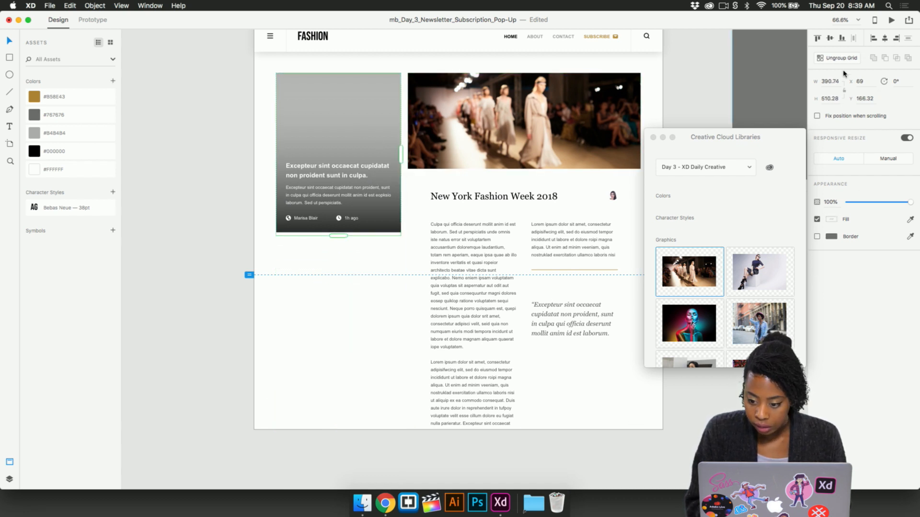
left_click(312, 305)
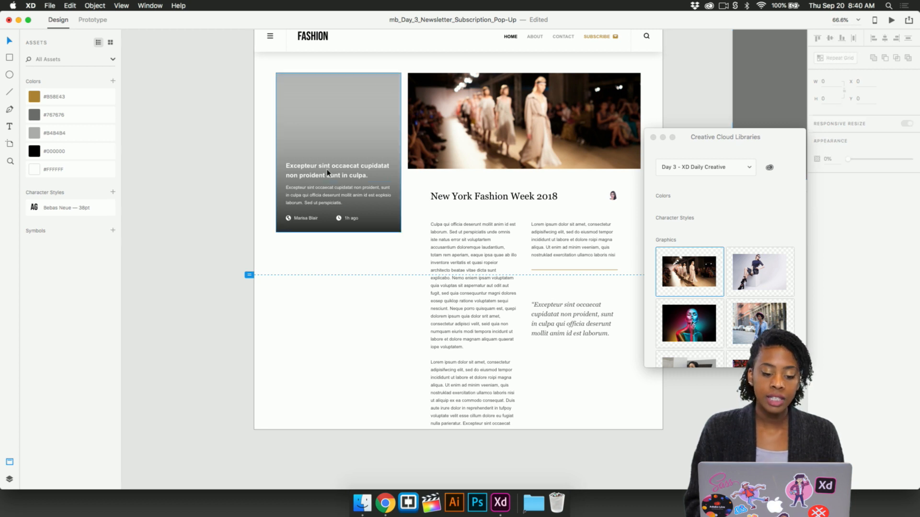
- Turn the single article card into a Repeat Grid and extend it down to the artboard's bottom edge
left_click(340, 153)
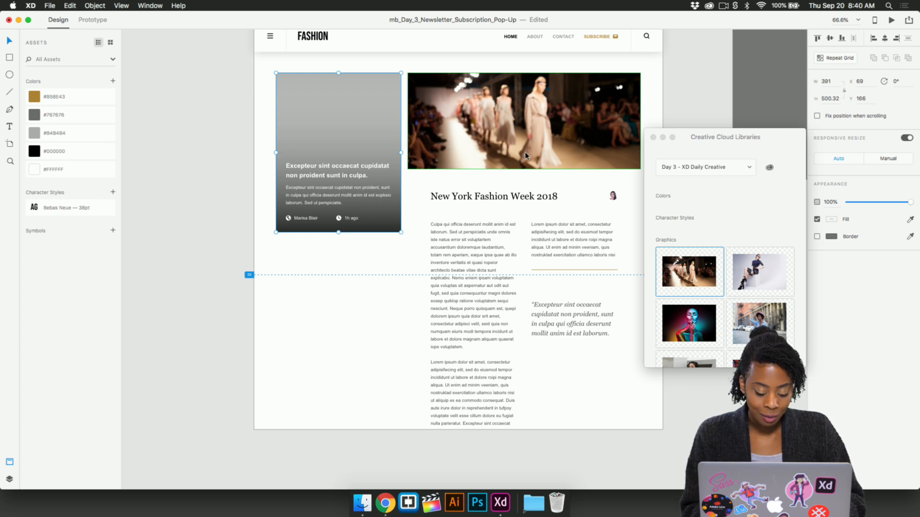
key("super+r")
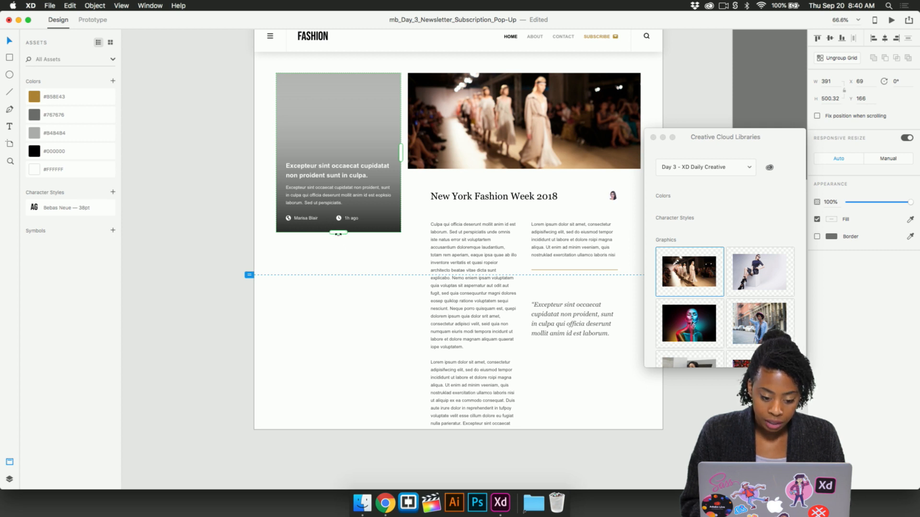
left_click_drag(341, 232, 340, 430)
left_click(341, 446)
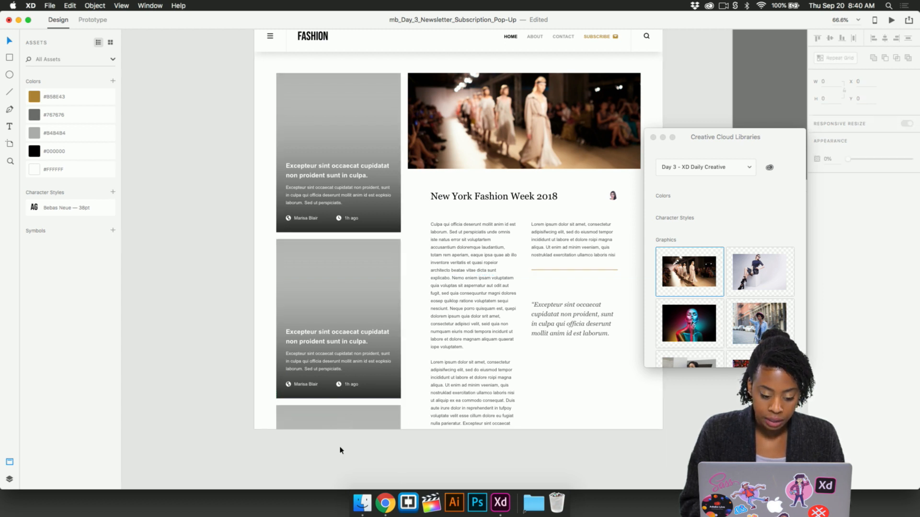
- Try widening the card repeat grid to the runway image's edge, then reduce its width to about 395
left_click(369, 130)
mouse_move(402, 251)
left_mouse_down()
mouse_move(473, 253)
mouse_move(407, 262)
left_mouse_up()
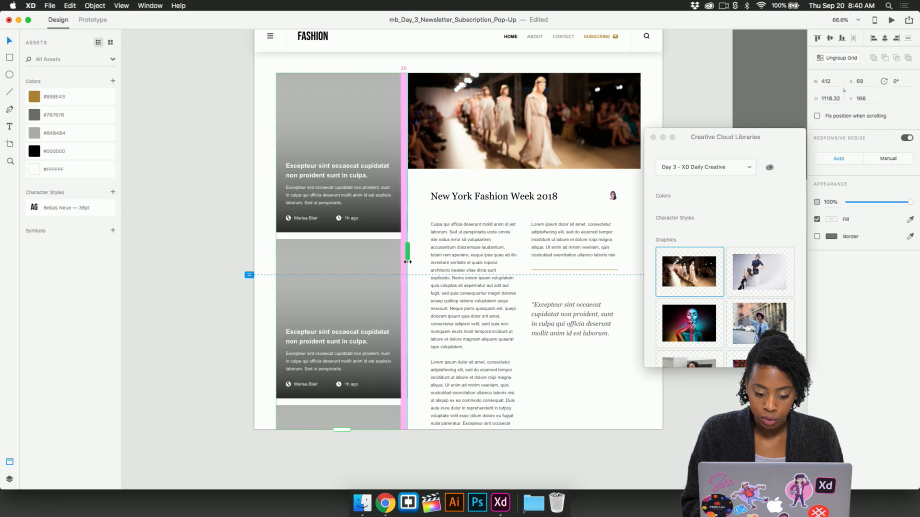
left_click(431, 287)
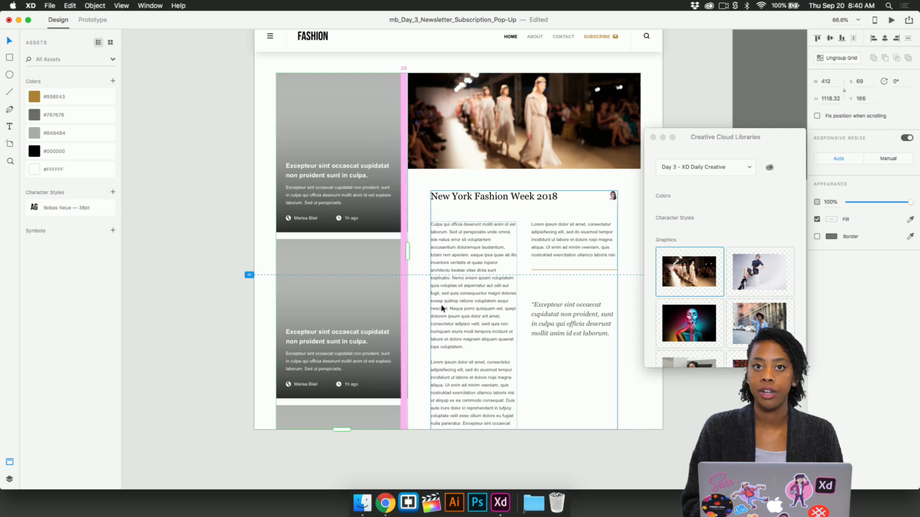
left_click(380, 261)
left_click_drag(408, 252, 401, 255)
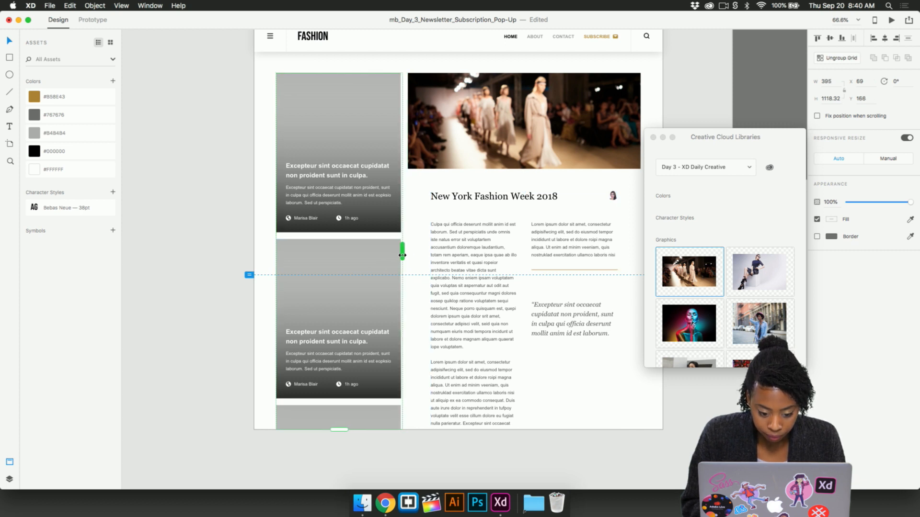
left_click(251, 216)
- Inside the first card of the repeat grid, move the gradient overlay aside to about X -80, Y 211, uncovering the gray rectangle beneath
scroll(300, 212, "up", 3)
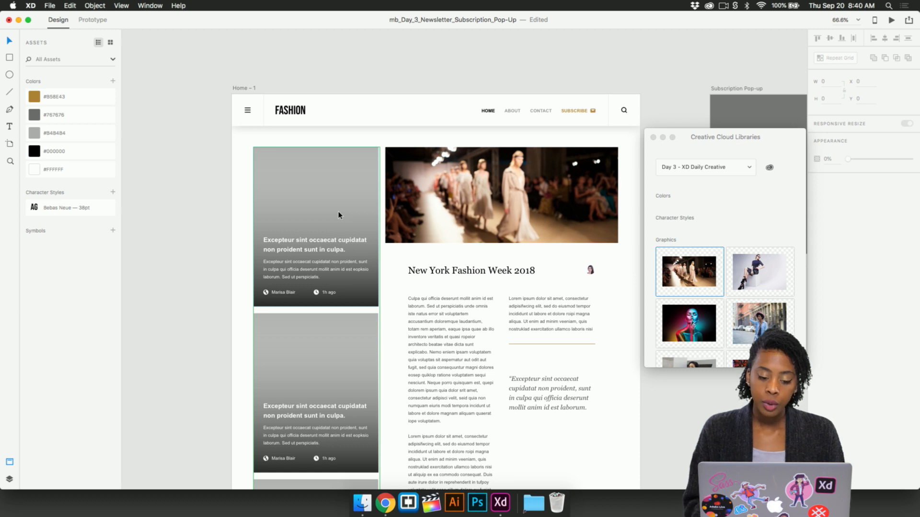
double_click(334, 202)
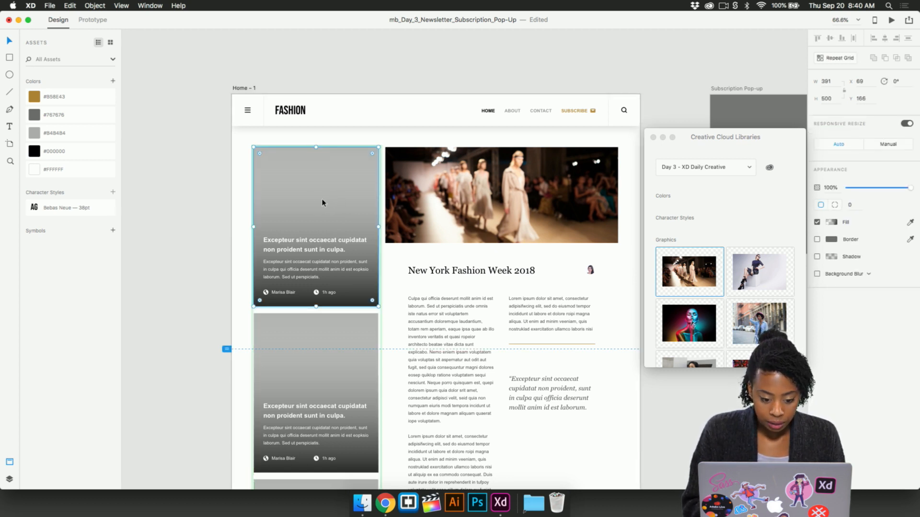
mouse_move(337, 199)
left_mouse_down()
mouse_move(330, 216)
mouse_move(333, 209)
left_mouse_up()
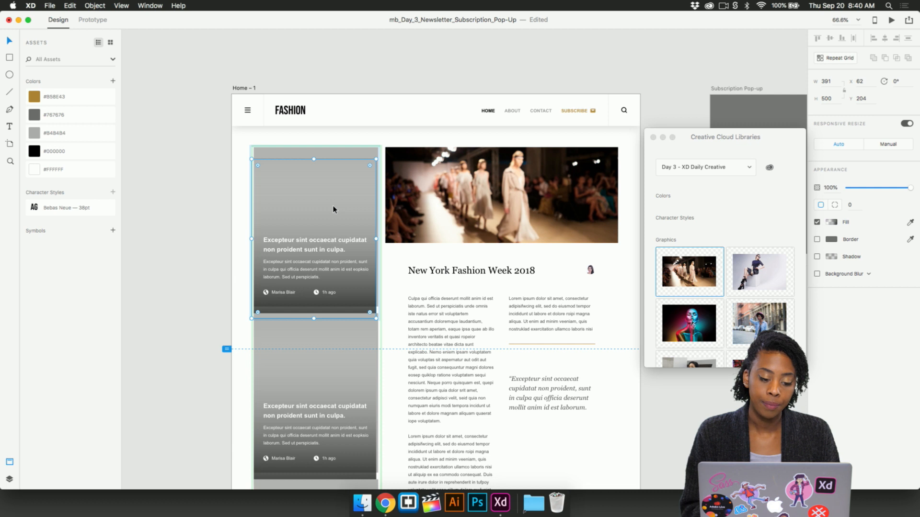
left_click_drag(333, 209, 310, 191)
left_click(374, 169)
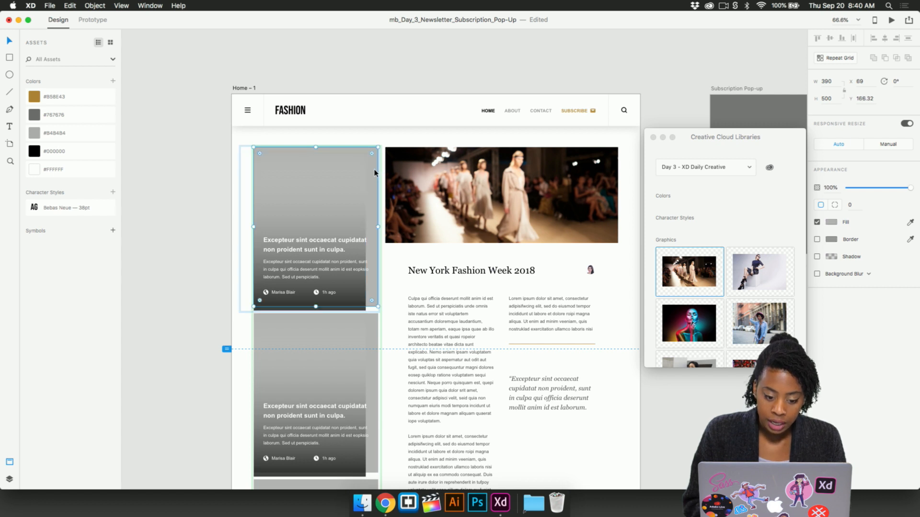
left_click(342, 187)
left_click_drag(342, 188, 307, 197)
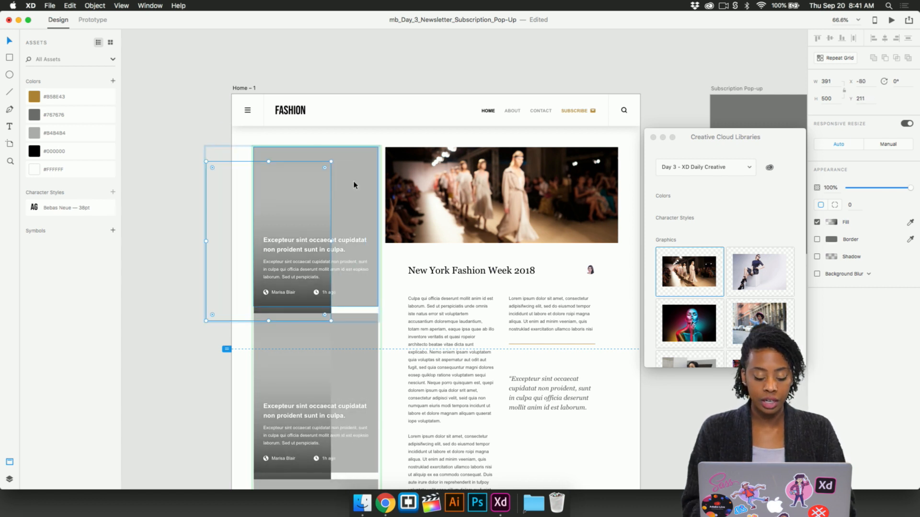
- Examine the linear gradient fill and its dark end stop on the first card's gradient overlay
left_click_drag(302, 199, 336, 195)
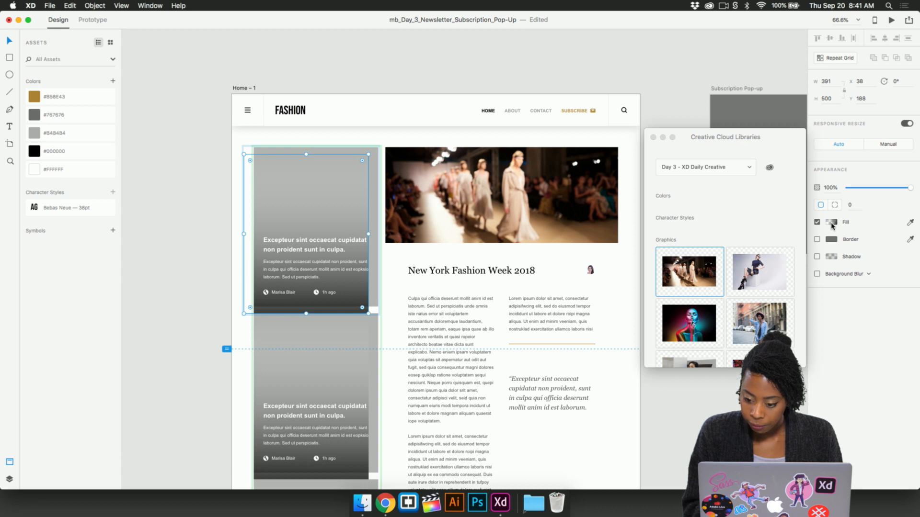
left_click_drag(713, 143, 598, 212)
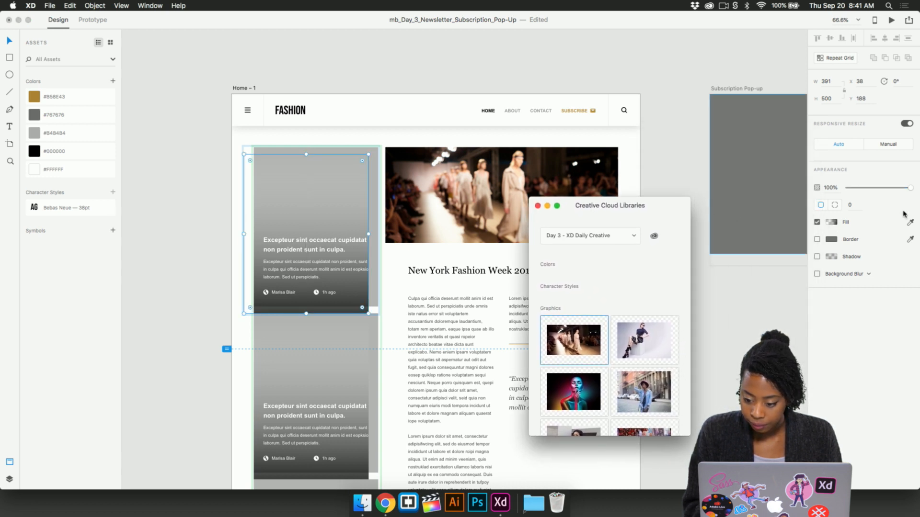
left_click(831, 223)
left_click(750, 160)
left_click(737, 161)
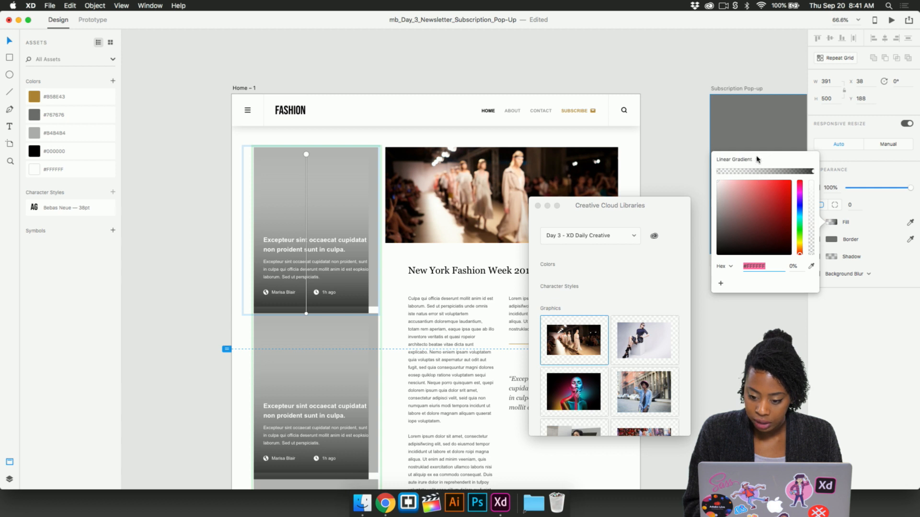
left_click(758, 159)
left_click(736, 161)
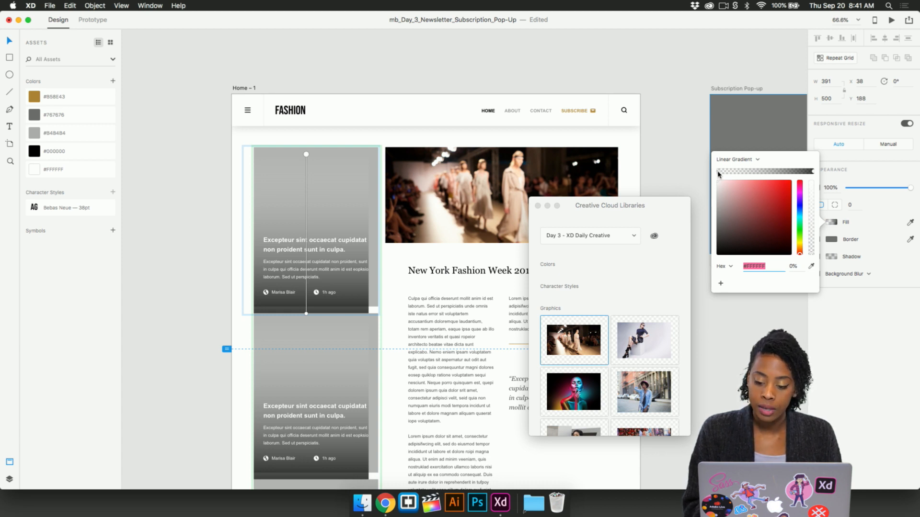
left_click(814, 172)
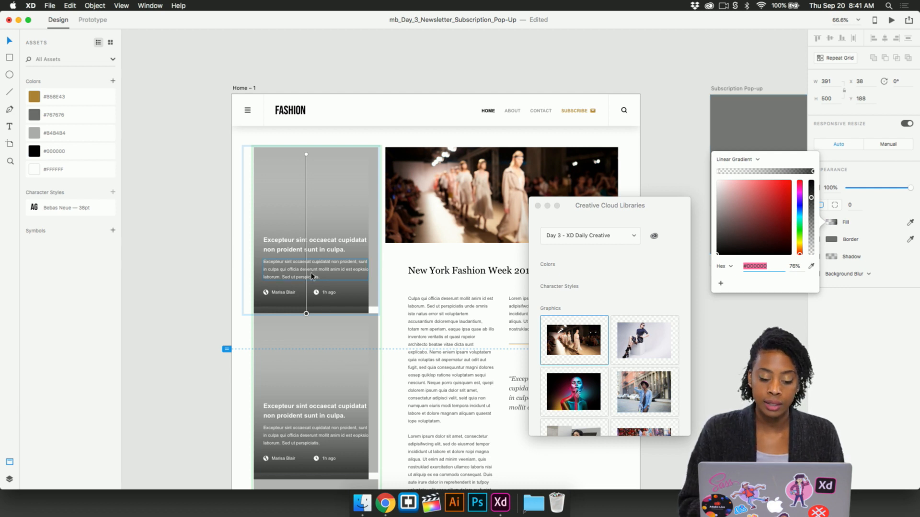
- Fill the repeat grid's cards with the library's denim-jacket and white-top portraits, and move the gradient overlay back to about X 69, Y 166
left_click_drag(327, 229, 312, 258)
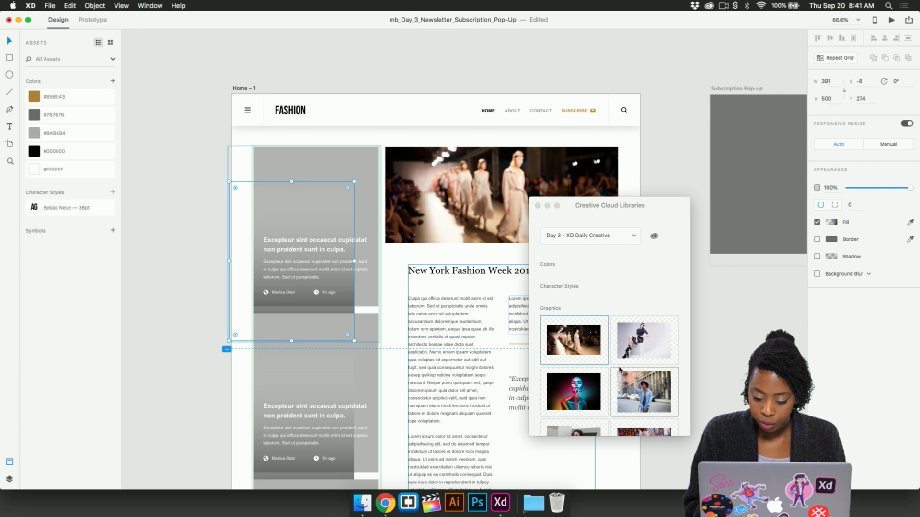
left_click(644, 392)
scroll(645, 392, "down", 3)
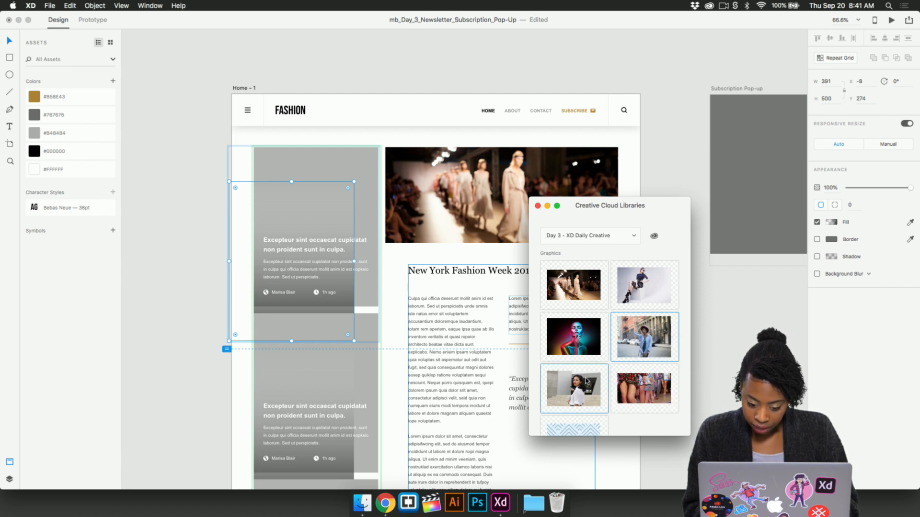
scroll(585, 391, "down", 1)
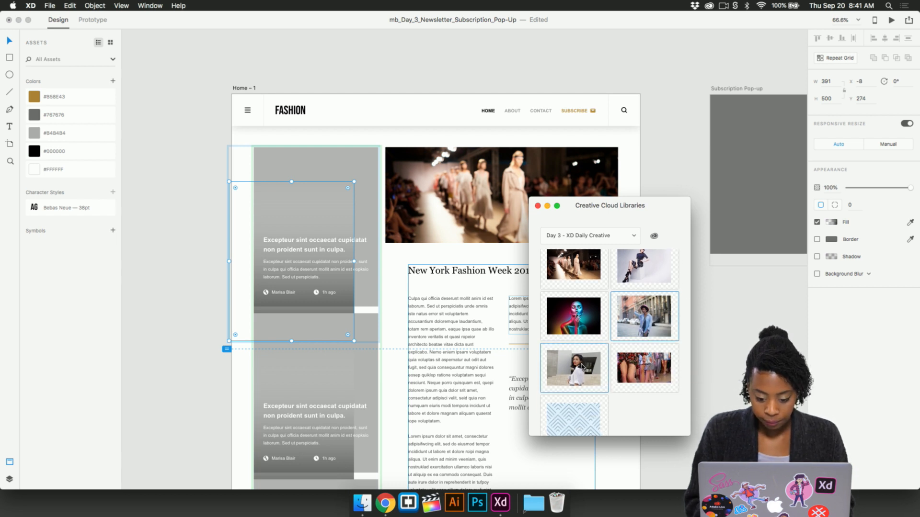
left_click_drag(584, 368, 348, 163)
left_click_drag(300, 211, 327, 174)
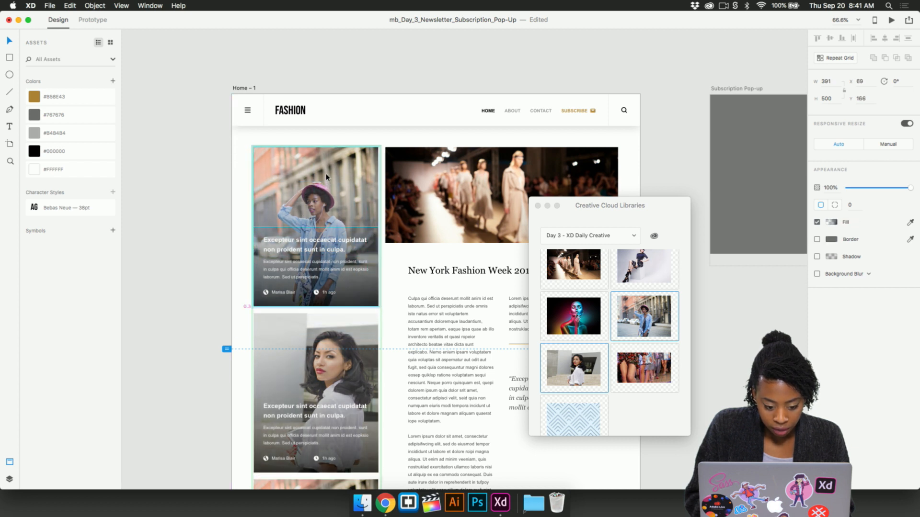
left_click(220, 247)
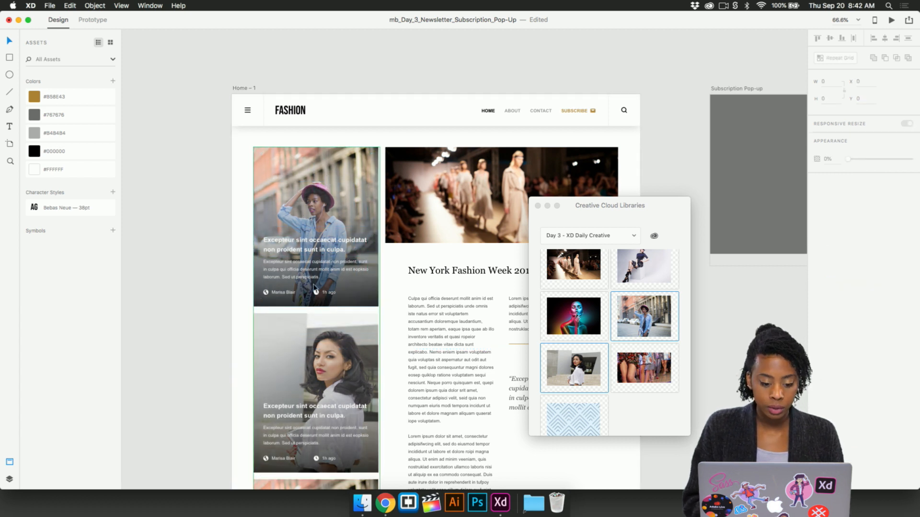
- Review the finished photo cards and article on the Home – 1 artboard and the two subscription pop-up artboards beside it
scroll(313, 287, "down", 3)
scroll(313, 287, "right", 2)
scroll(313, 286, "up", 2)
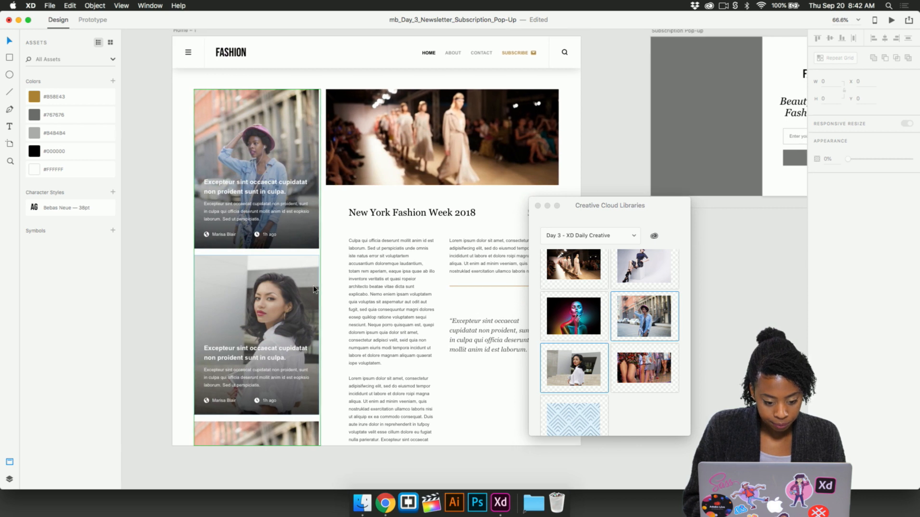
left_click(263, 259)
left_click(181, 225)
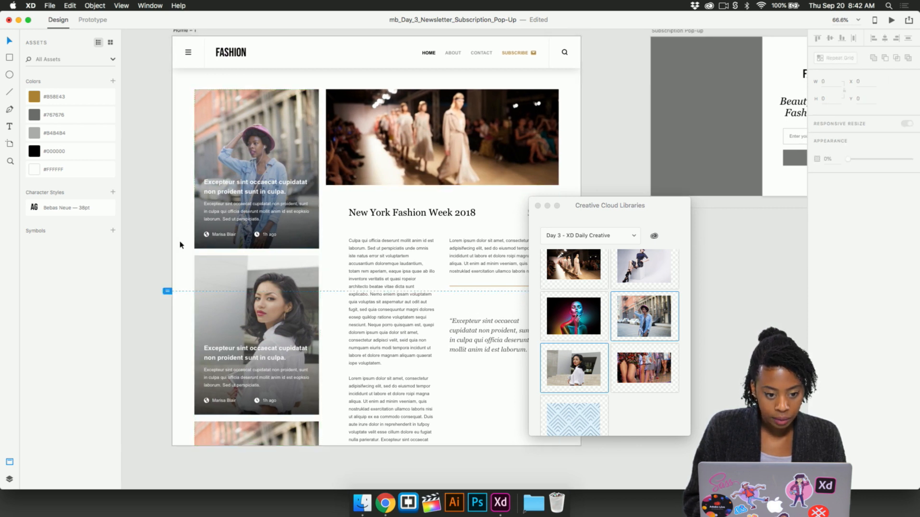
scroll(158, 220, "up", 1)
scroll(158, 220, "left", 1)
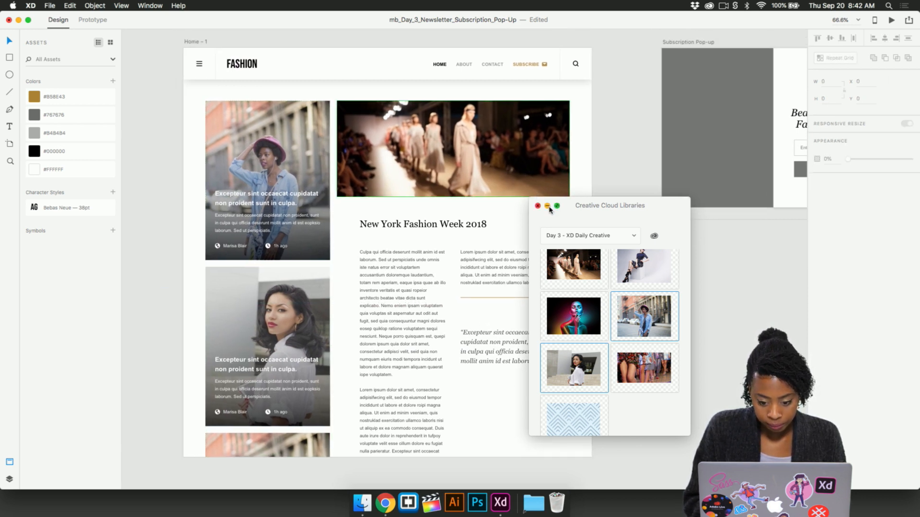
scroll(490, 236, "right", 2)
scroll(490, 236, "up", 1)
scroll(489, 237, "down", 1)
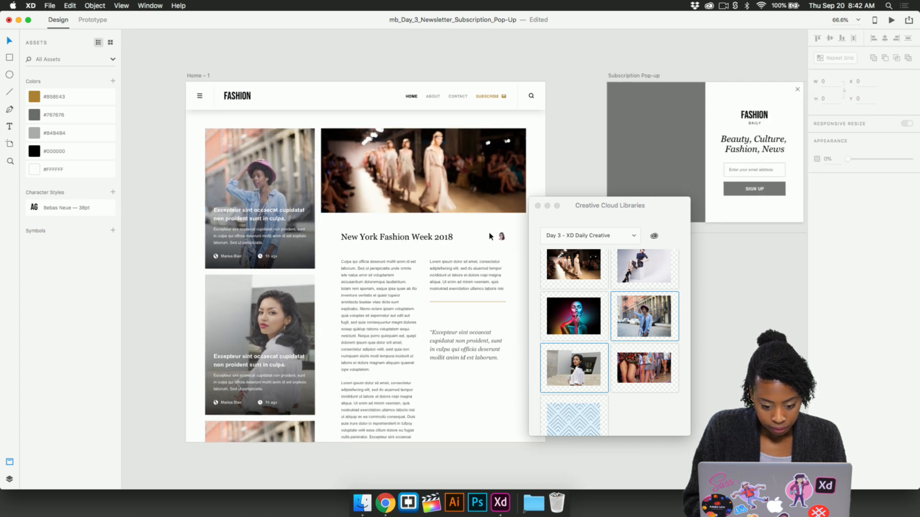
scroll(489, 236, "down", 2)
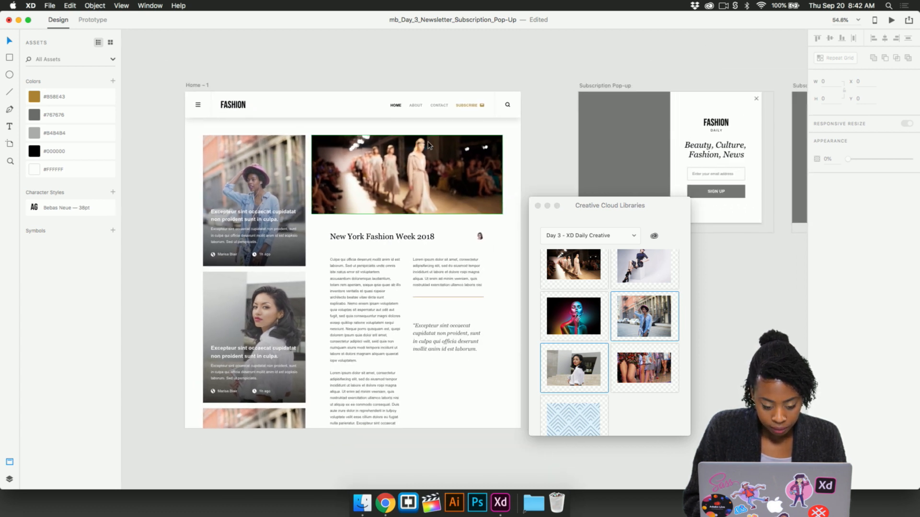
scroll(428, 145, "up", 1)
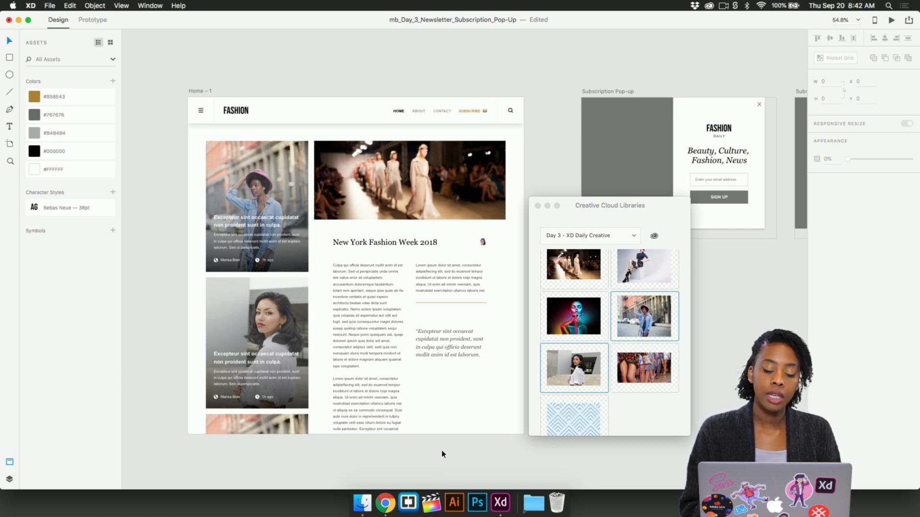
scroll(442, 455, "right", 10)
scroll(443, 454, "up", 3)
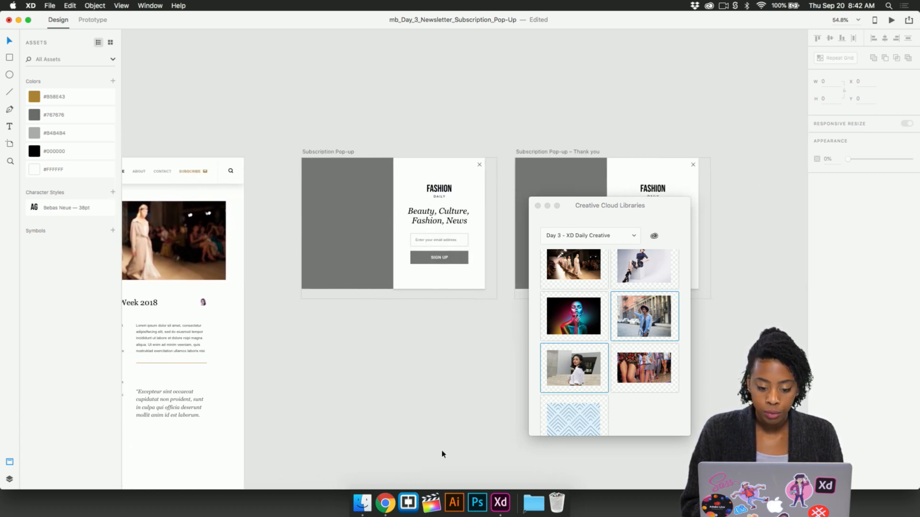
scroll(442, 454, "right", 3)
scroll(442, 455, "up", 2)
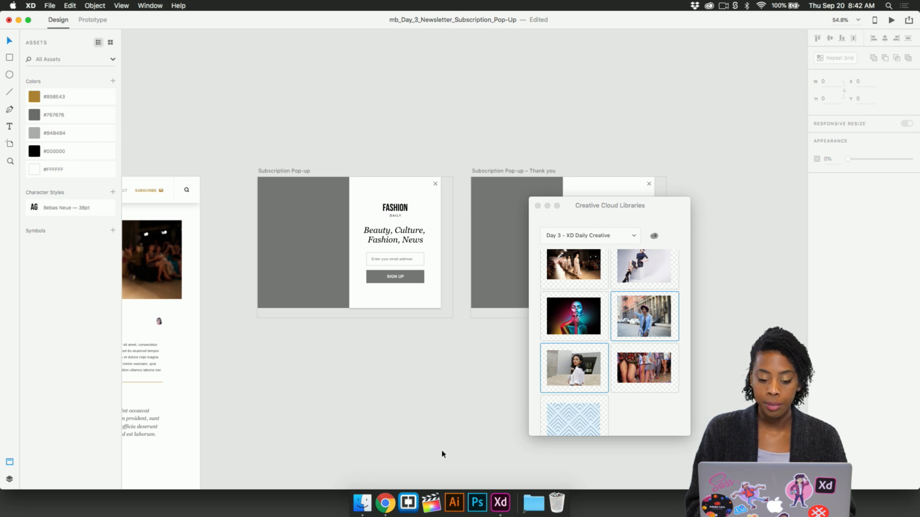
- Move the Creative Cloud Libraries window aside and minimize it to clear the view of both pop-up artboards
left_click_drag(573, 206, 688, 206)
scroll(353, 163, "up", 3)
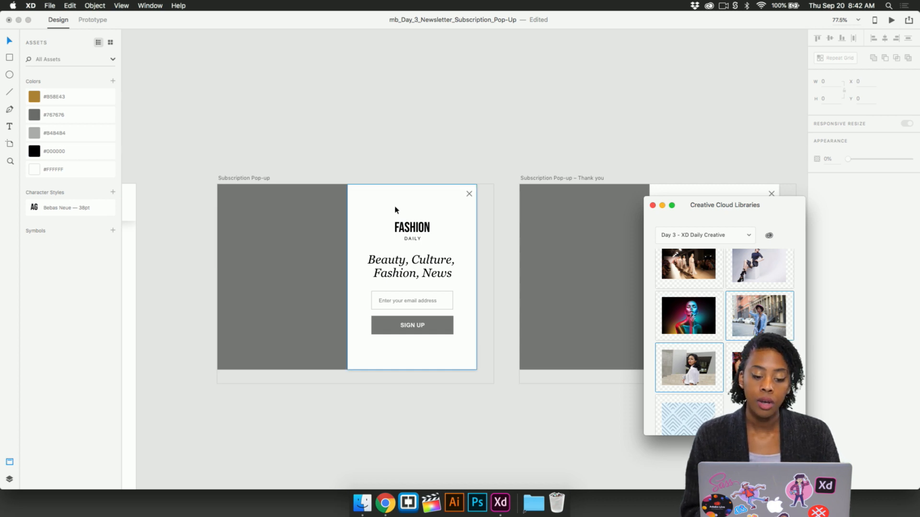
left_click(366, 226)
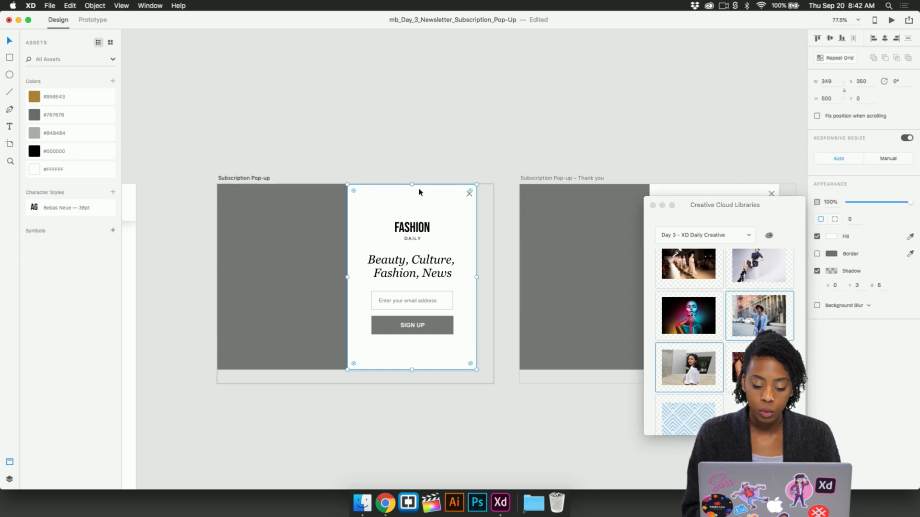
left_click(663, 205)
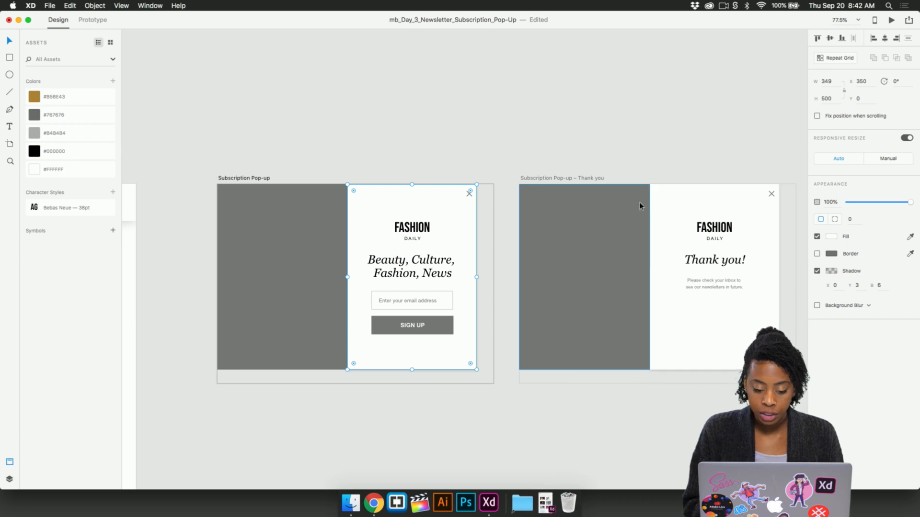
- Try shrinking the Subscription Pop-up artboard to the edges of its content, about 698 by 497
scroll(470, 385, "left", 5)
scroll(450, 385, "left", 5)
scroll(450, 385, "down", 2)
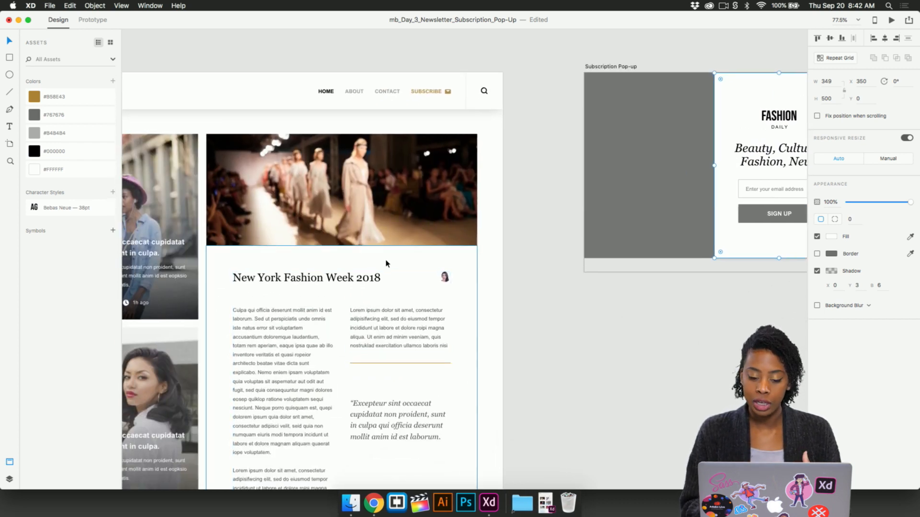
scroll(575, 244, "right", 5)
scroll(575, 244, "up", 2)
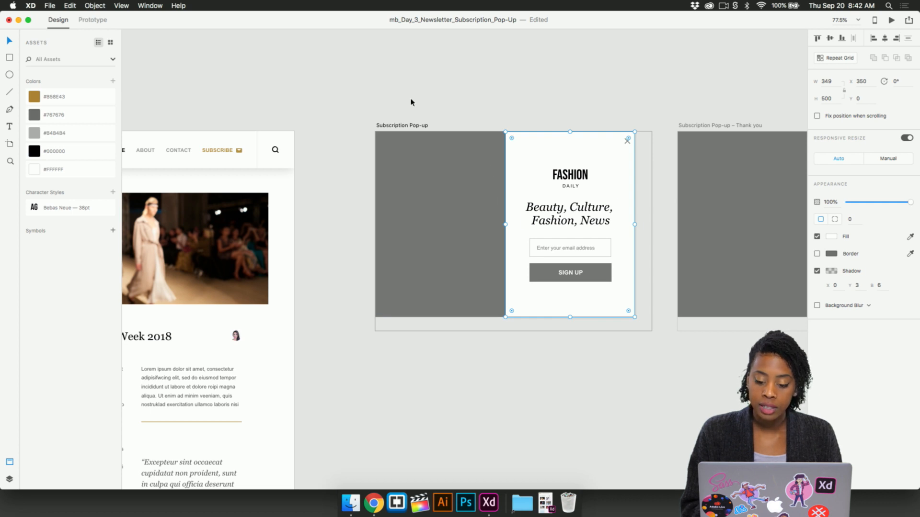
left_click(404, 126)
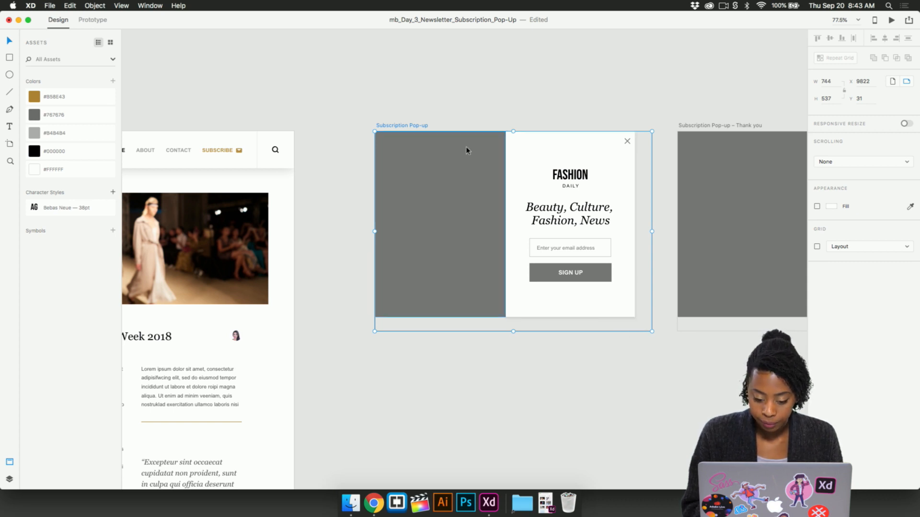
key("Escape")
left_click(414, 126)
left_click_drag(652, 332, 633, 316)
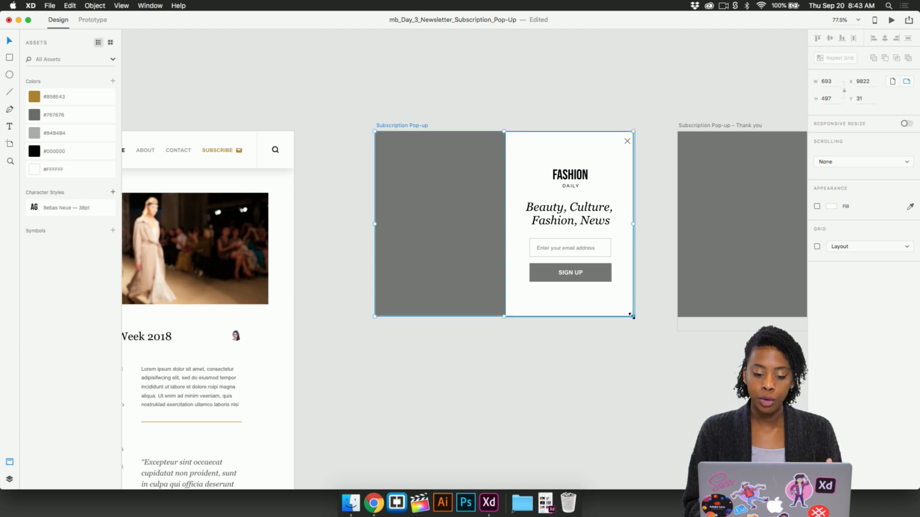
left_click_drag(633, 222, 635, 222)
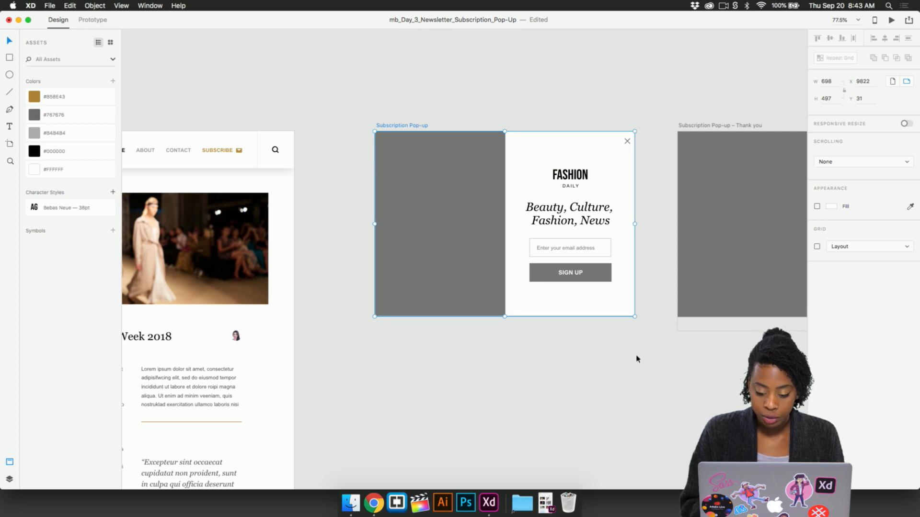
- Enlarge the Subscription Pop-up artboard again to 744 wide and 537 high, matching the Thank you artboard
left_click(454, 124)
left_click(407, 126)
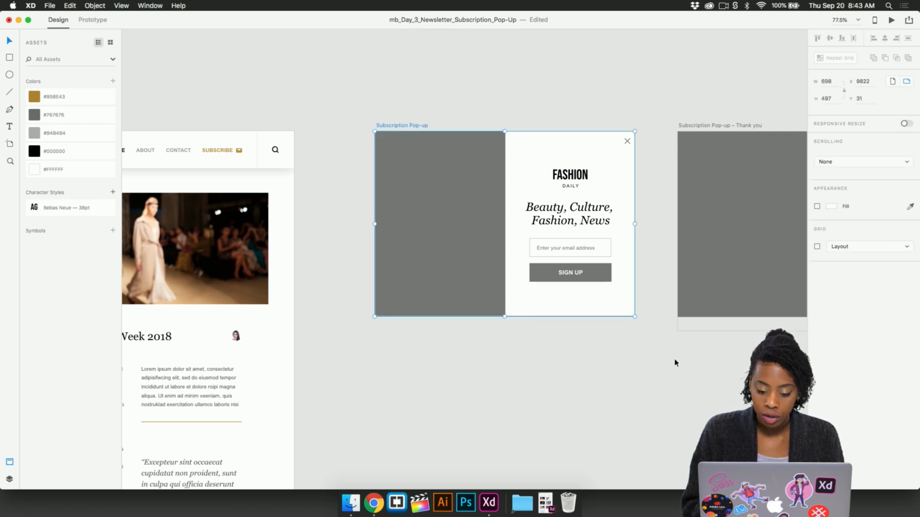
left_click_drag(635, 316, 650, 331)
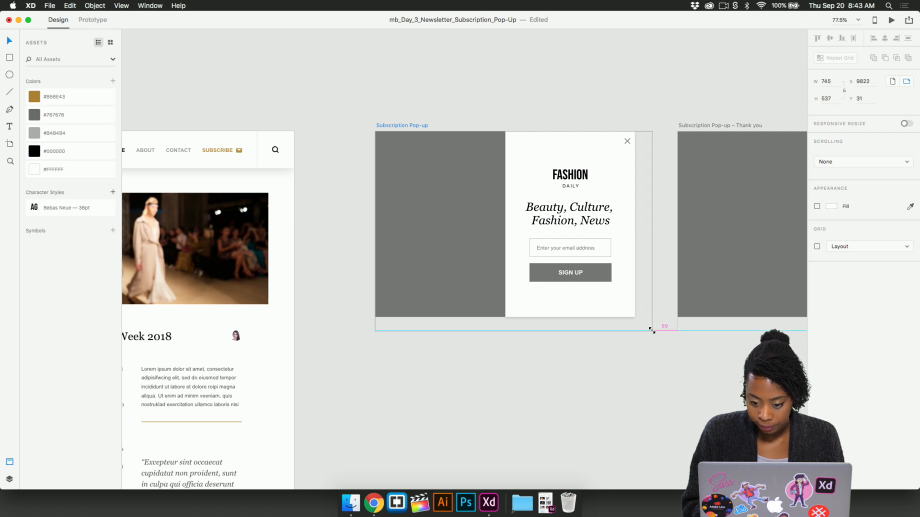
scroll(650, 329, "right", 5)
left_click(575, 120)
left_click(281, 118)
left_click(831, 81)
type("744")
key("Return")
- Fill the gray rectangle on the Subscription Pop-up artboard with the neon-lit portrait from the Creative Cloud library
left_click(558, 349)
left_click(324, 266)
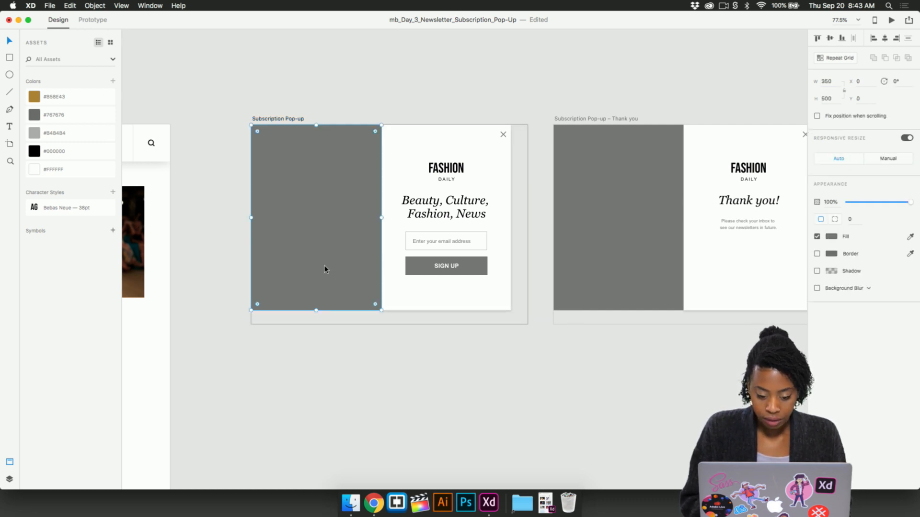
scroll(439, 148, "left", 2)
scroll(438, 148, "up", 1)
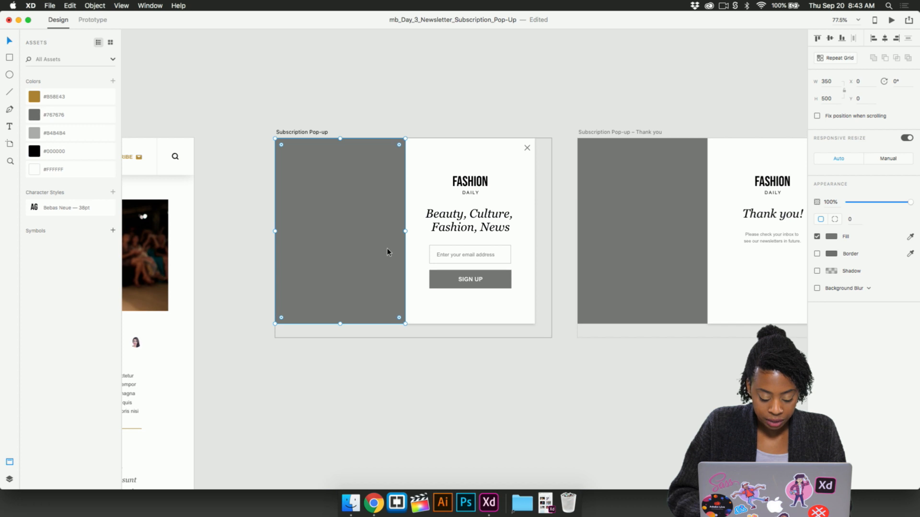
key("super+shift+l")
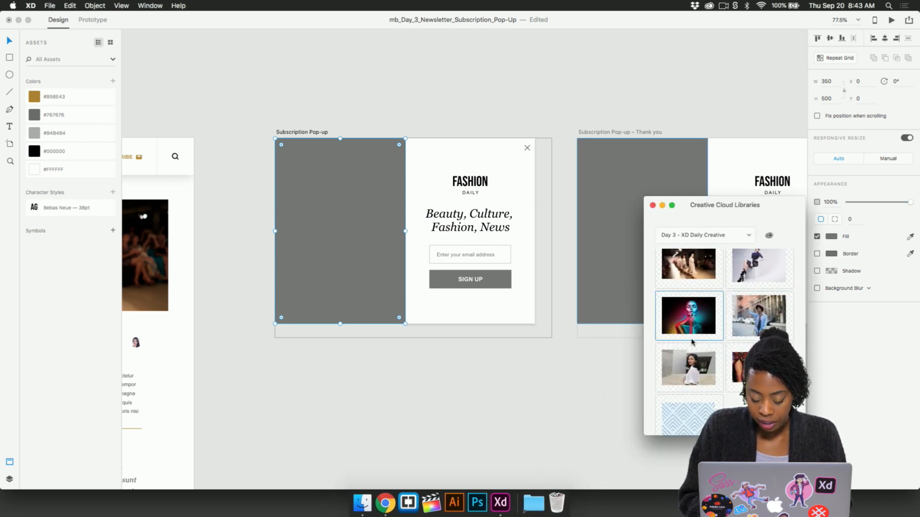
left_click_drag(700, 322, 343, 223)
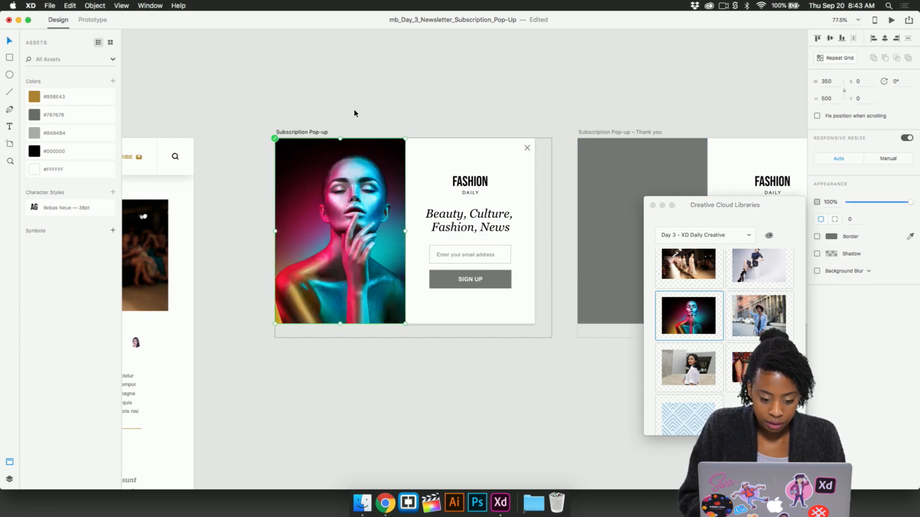
left_click(370, 128)
scroll(382, 202, "up", 2)
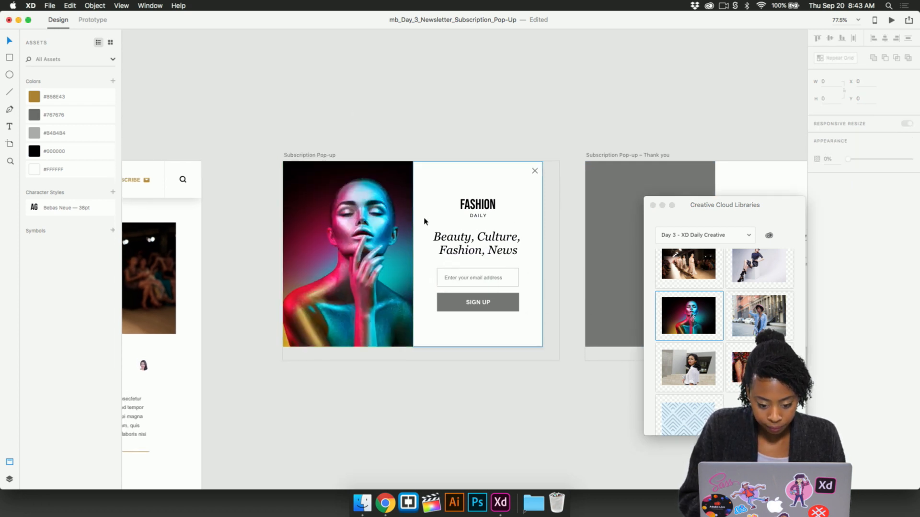
scroll(483, 192, "right", 2)
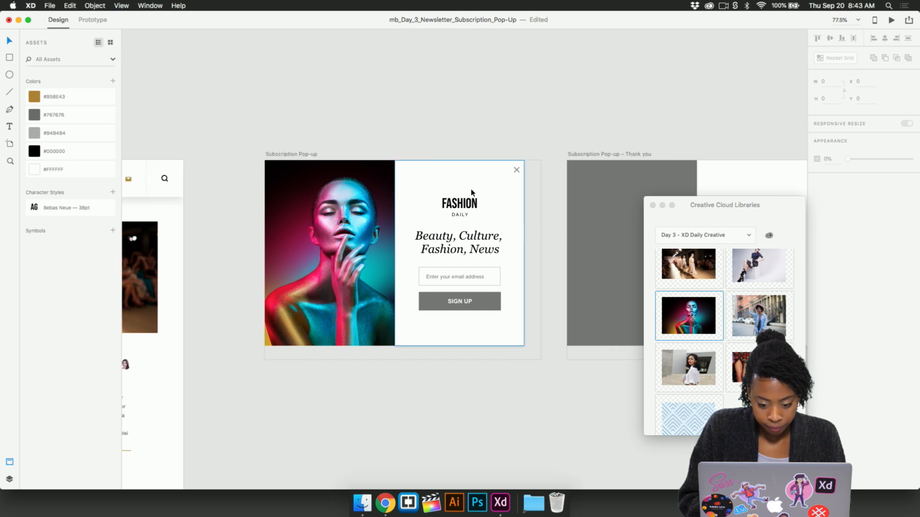
scroll(471, 193, "right", 3)
scroll(463, 298, "up", 5)
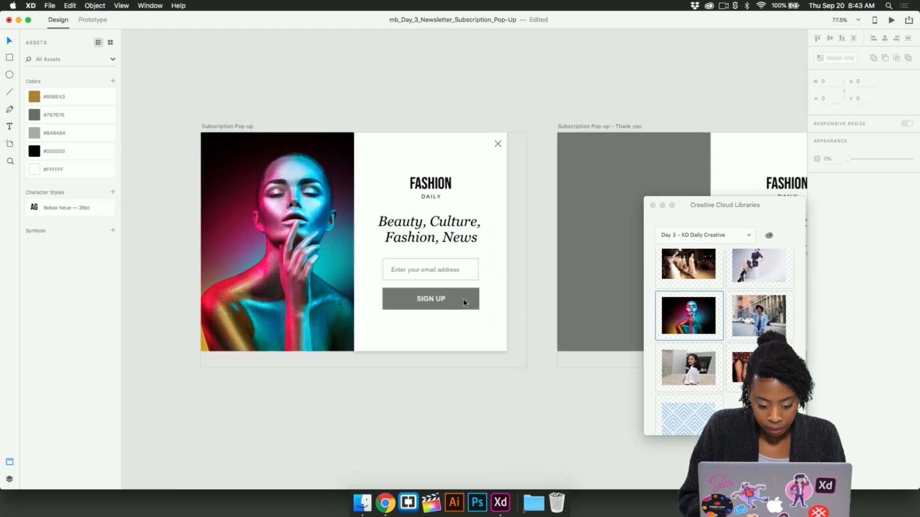
- Fill the SIGN UP button on the Subscription Pop-up artboard with the saved gold color
left_click(479, 298)
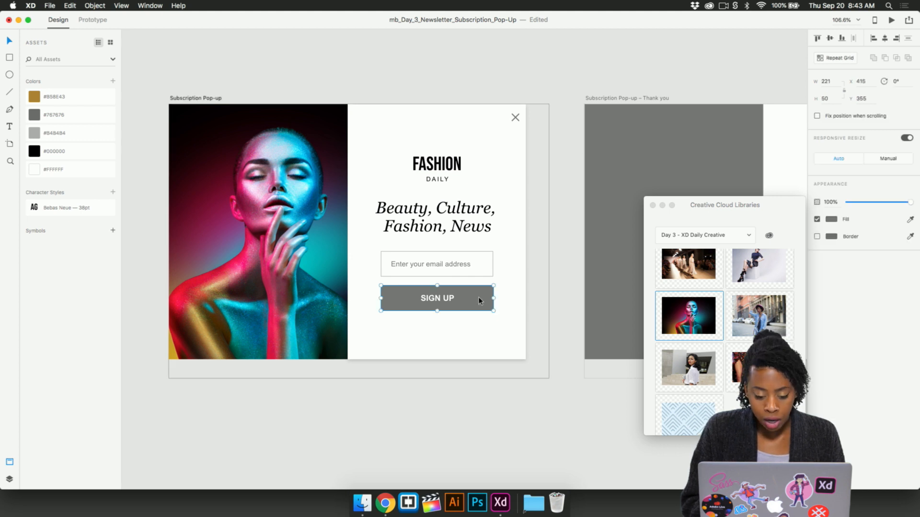
left_click(36, 95)
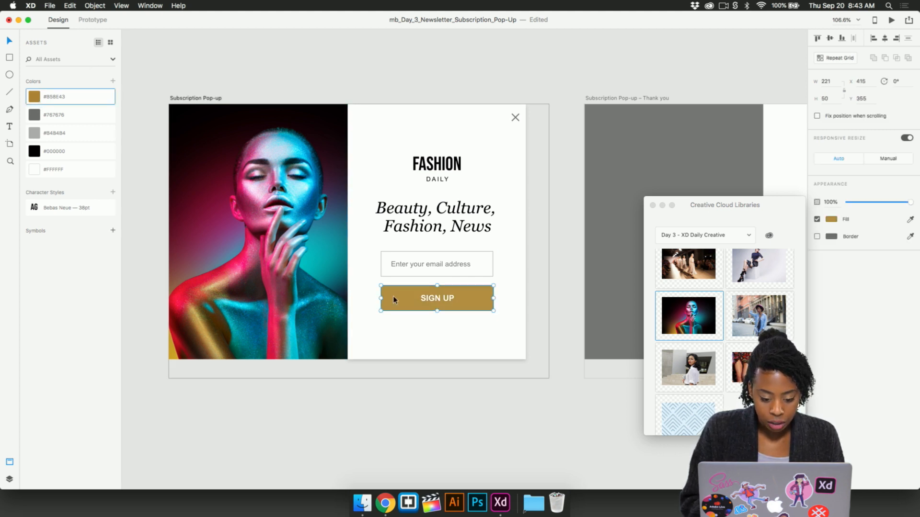
left_click(468, 407)
- Fill the gray rectangle on the Subscription Pop-up – Thank you artboard with the neon-lit portrait from the Creative Cloud library
scroll(468, 407, "down", 3)
scroll(468, 407, "right", 5)
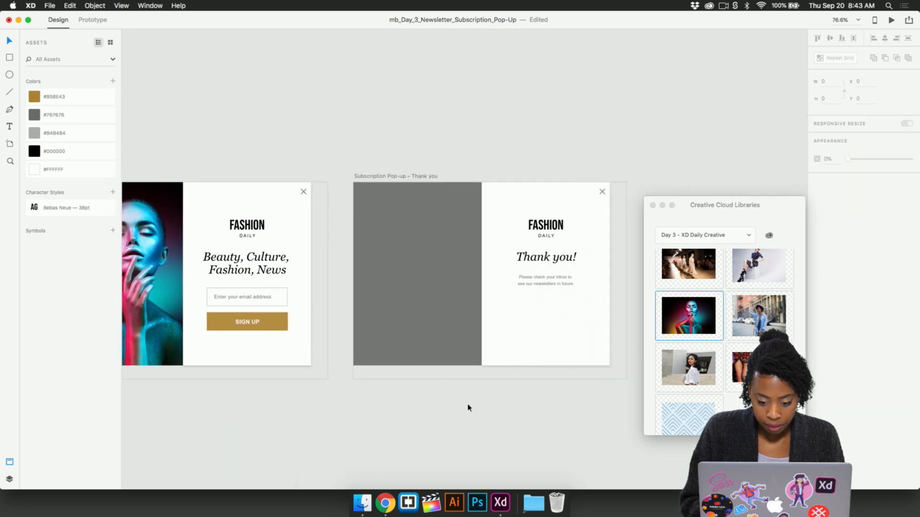
scroll(400, 203, "left", 4)
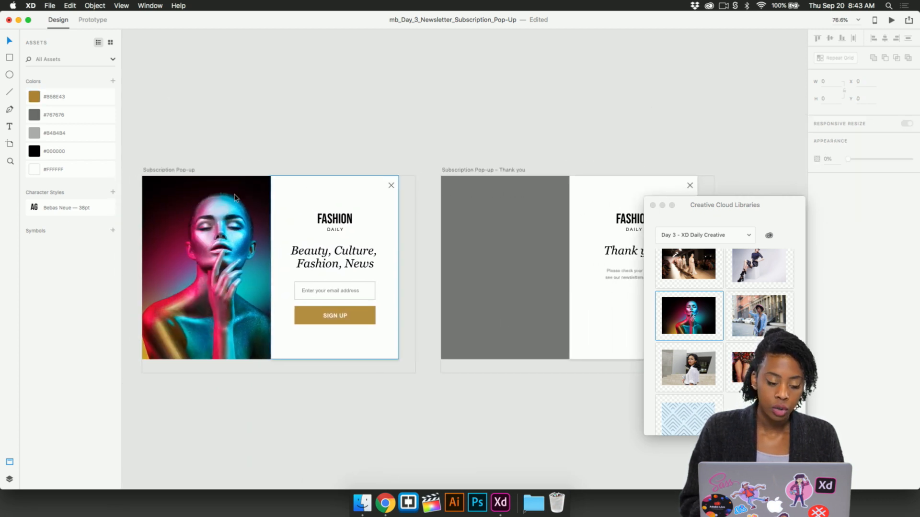
scroll(235, 197, "left", 1)
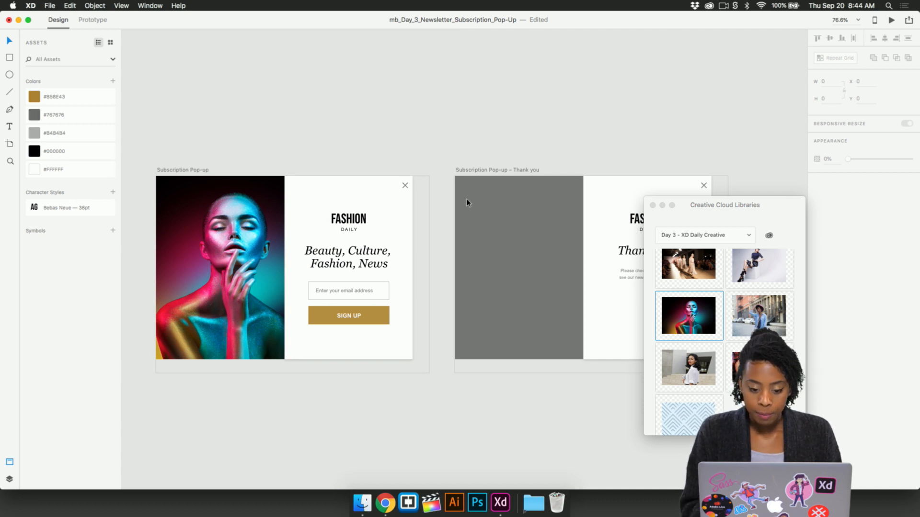
scroll(536, 158, "right", 2)
scroll(535, 158, "right", 3)
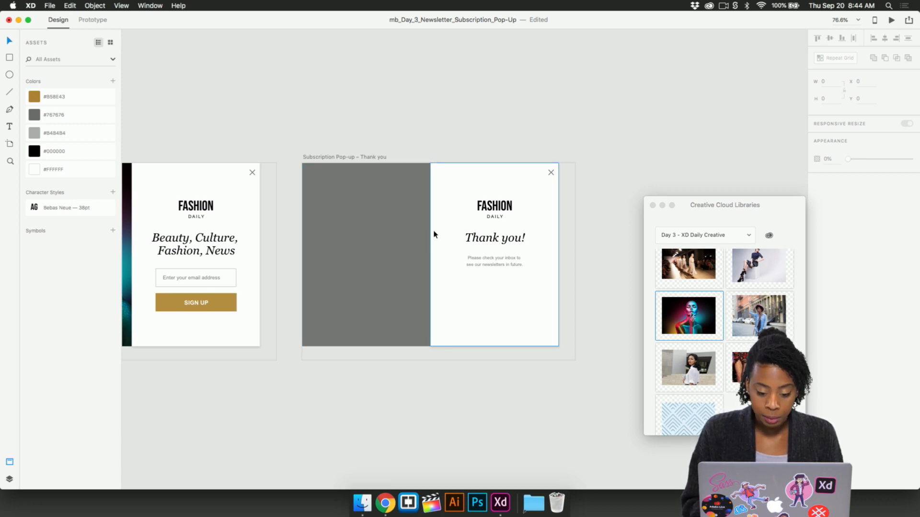
scroll(433, 232, "up", 5)
left_click_drag(686, 316, 357, 255)
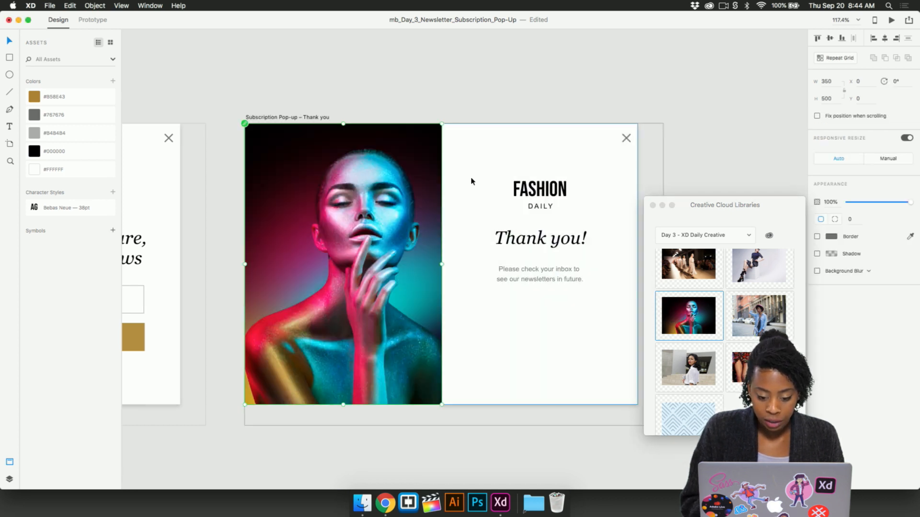
left_click(483, 86)
- Review both colored pop-up artboards side by side and compare them with the Home – 1 artboard
scroll(483, 85, "down", 3)
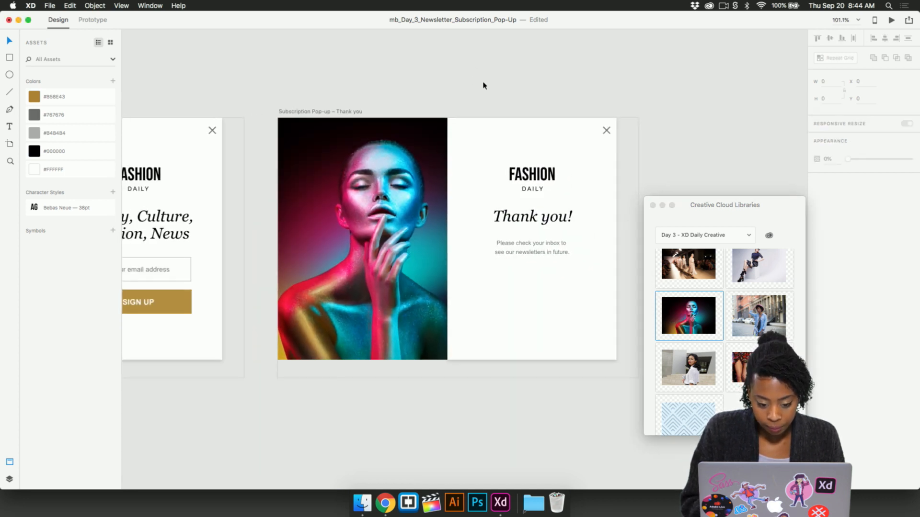
scroll(483, 83, "up", 1)
scroll(483, 84, "left", 1)
scroll(483, 83, "right", 3)
scroll(483, 83, "left", 2)
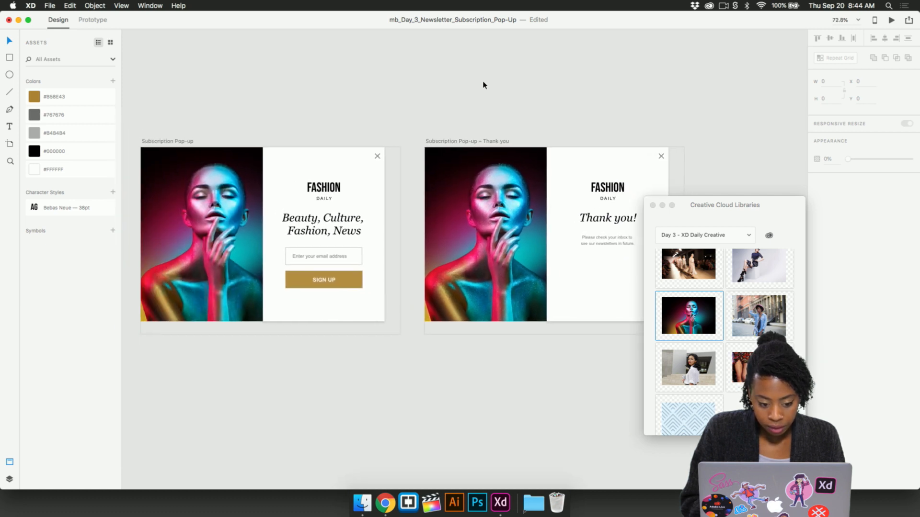
scroll(483, 84, "down", 3)
scroll(483, 88, "down", 2)
scroll(482, 88, "left", 3)
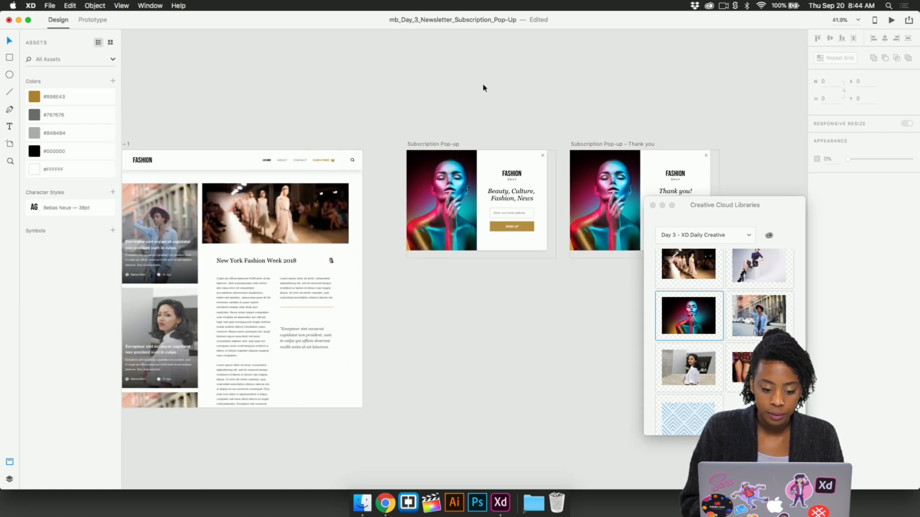
scroll(396, 341, "down", 2)
scroll(396, 341, "left", 2)
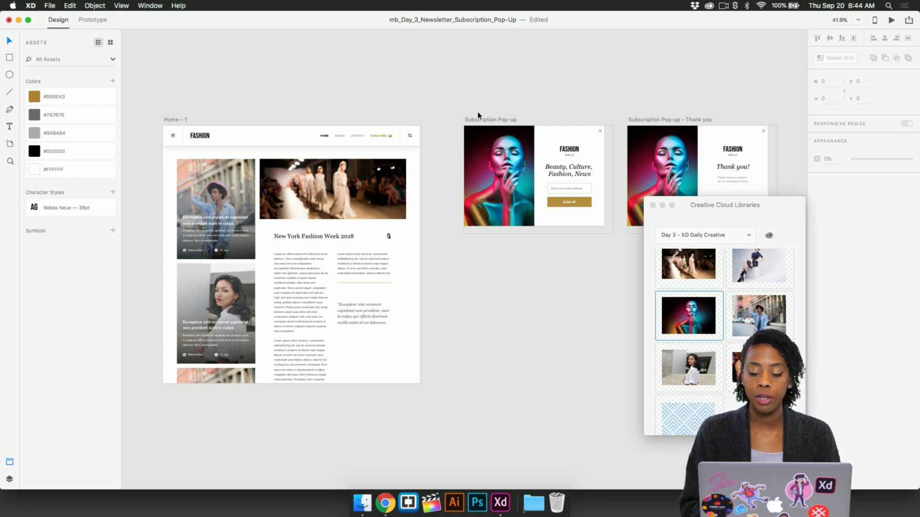
scroll(477, 115, "right", 3)
scroll(478, 115, "up", 1)
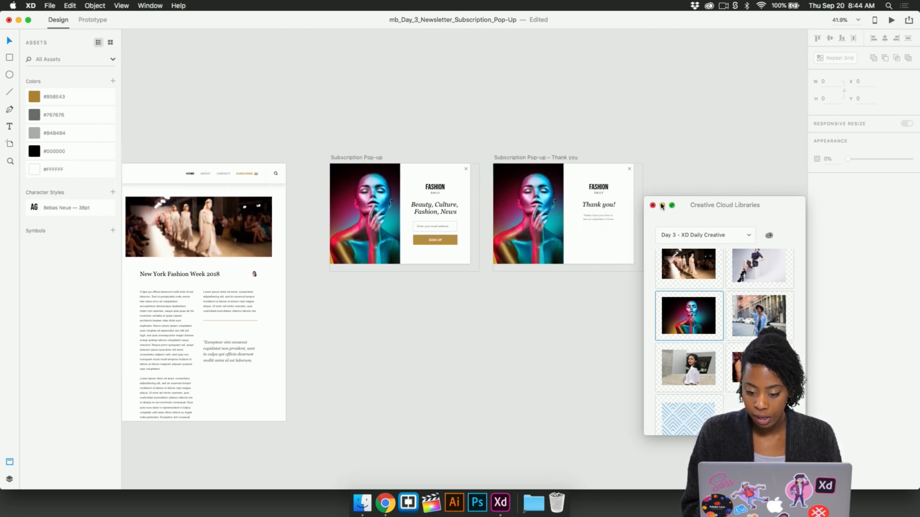
- Minimize the Creative Cloud Libraries window to clear the view of all three artboards
left_click(662, 206)
left_click(573, 256)
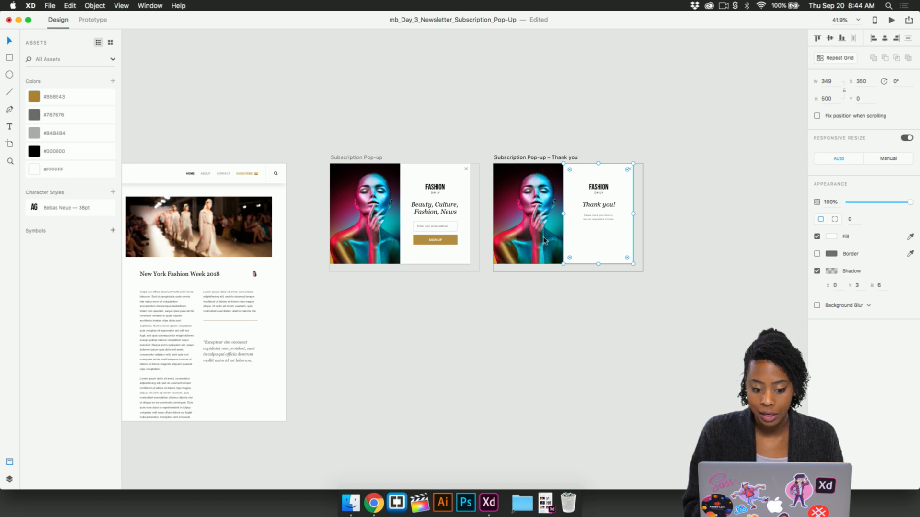
scroll(484, 348, "left", 3)
scroll(484, 347, "down", 1)
scroll(484, 347, "left", 1)
scroll(484, 347, "down", 1)
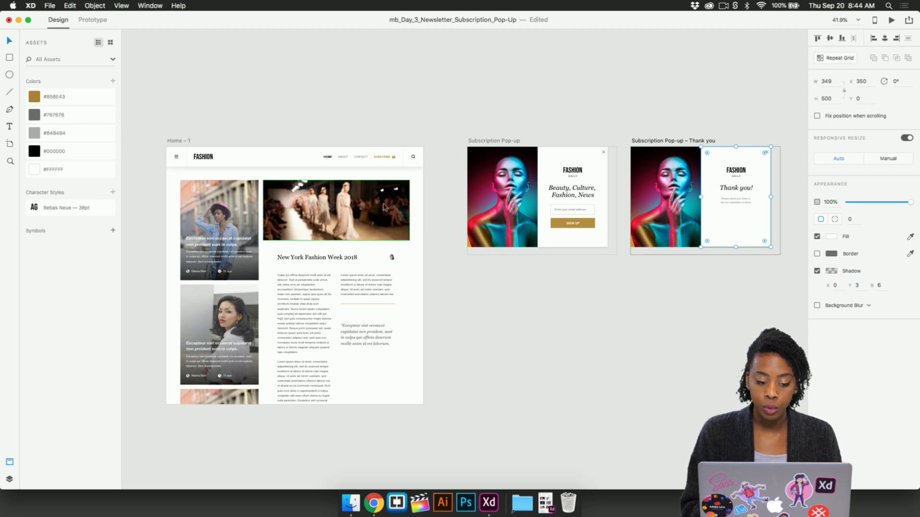
- Switch to Prototype mode and wire the whole Home – 1 artboard to the Subscription Pop-up artboard
left_click(93, 20)
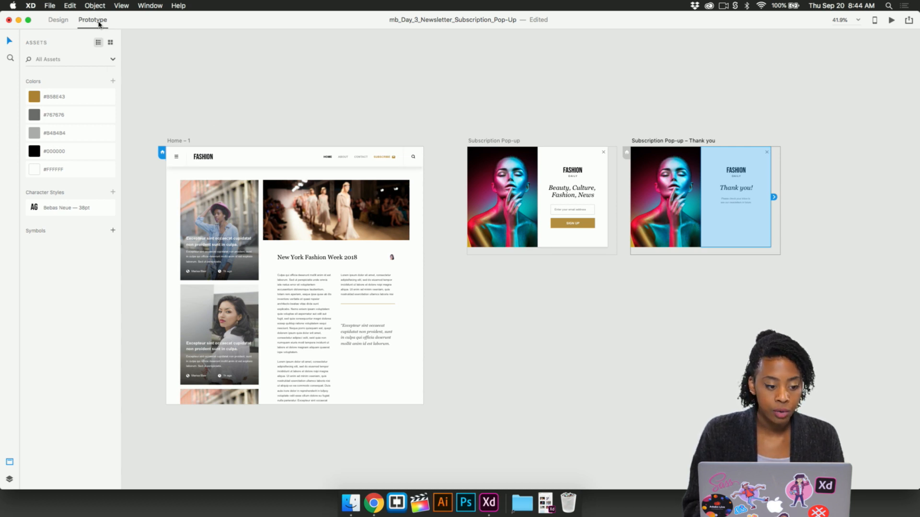
scroll(269, 177, "up", 5)
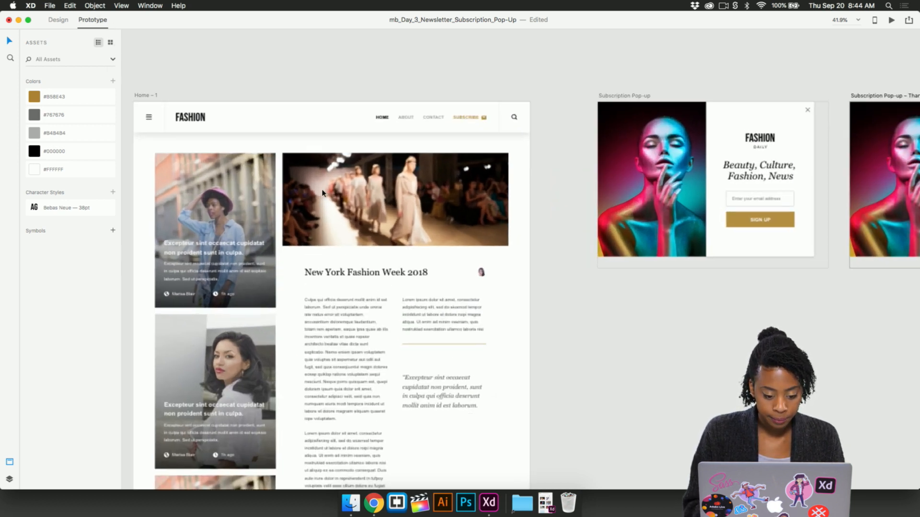
scroll(322, 193, "down", 2)
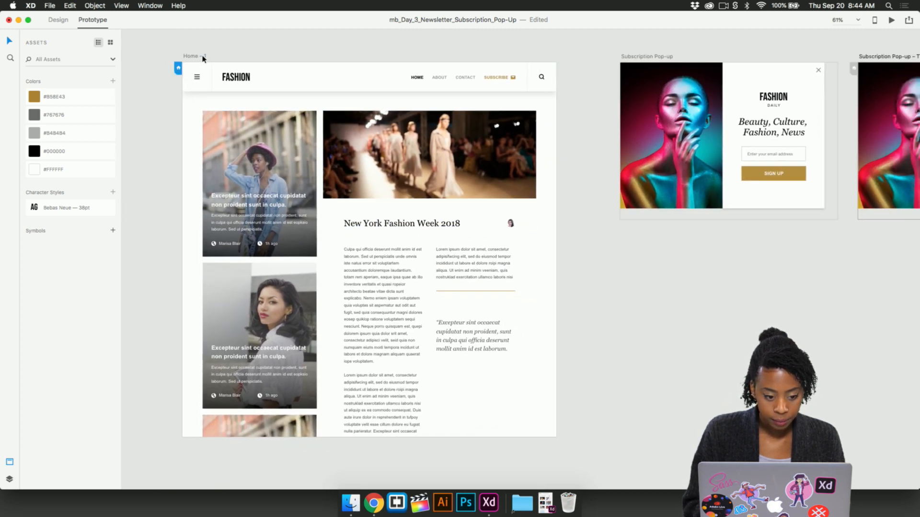
left_click(203, 57)
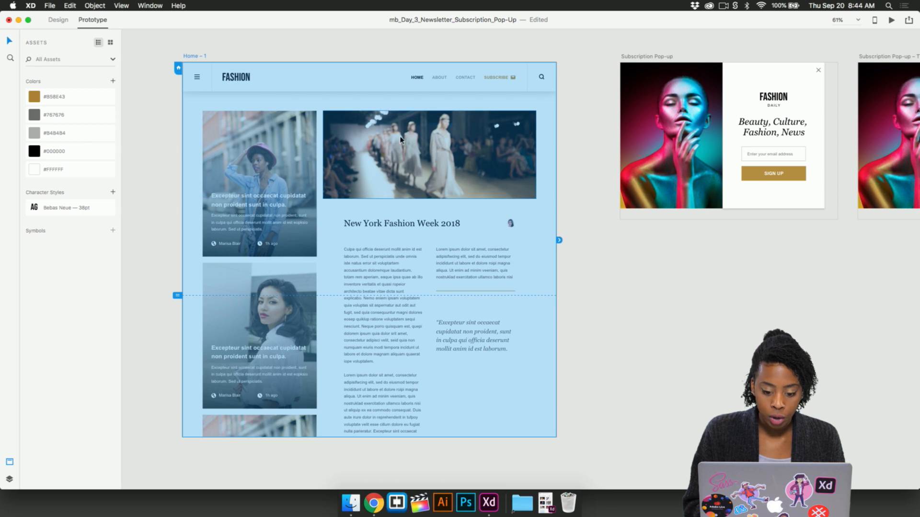
scroll(554, 201, "up", 3)
scroll(554, 201, "right", 2)
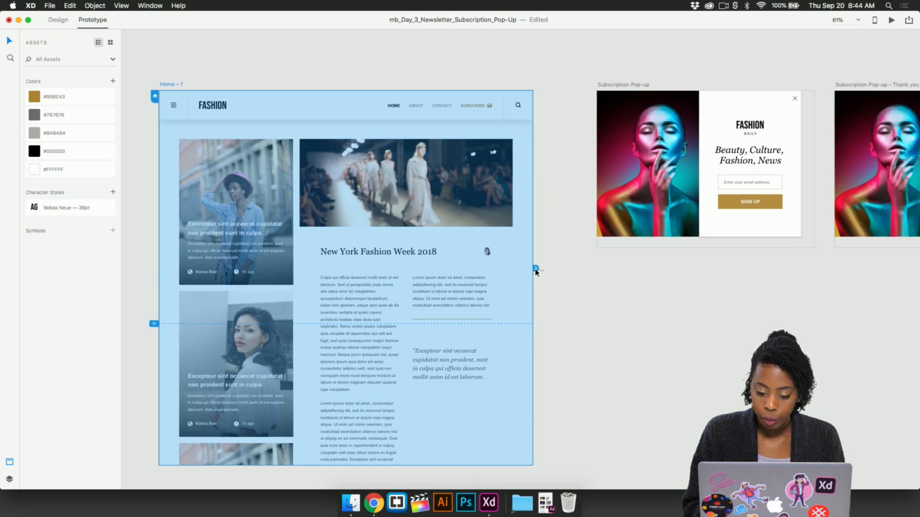
left_click_drag(536, 270, 681, 153)
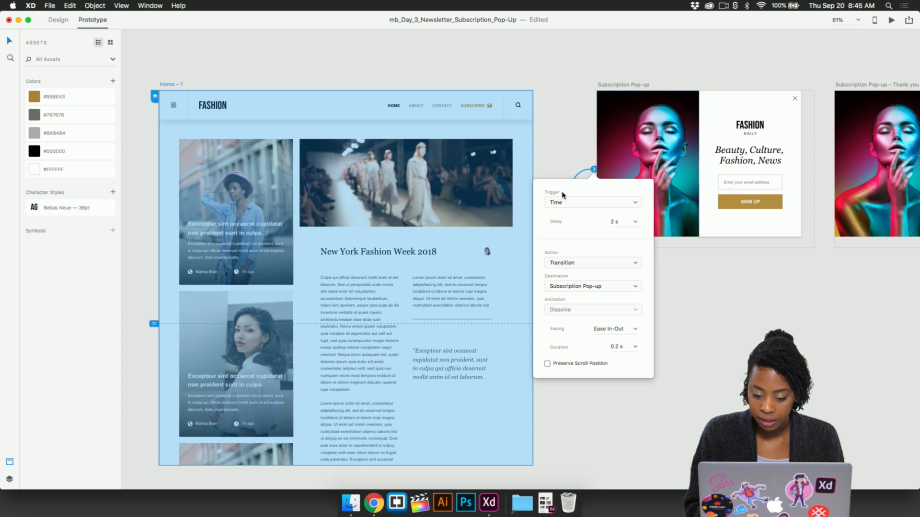
- Keep the Home – 1 connection's trigger on Time and set its action to Overlay
left_click(597, 202)
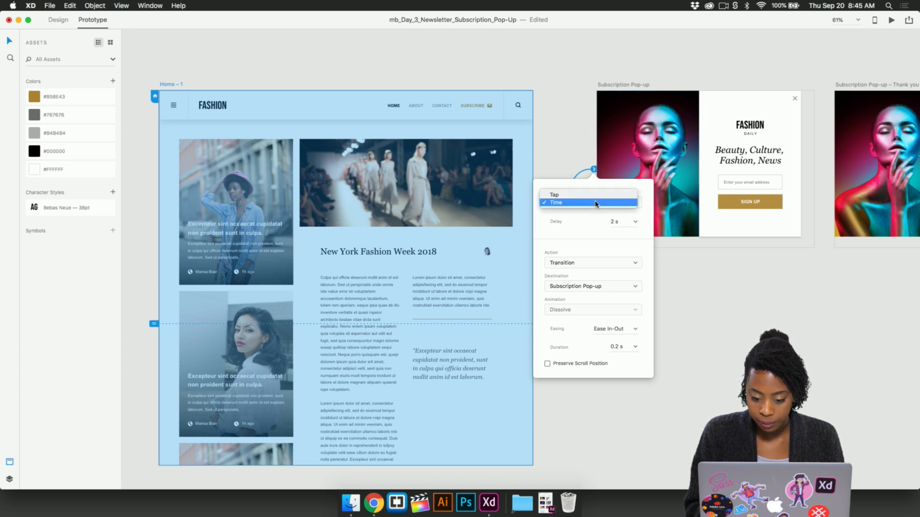
left_click(569, 203)
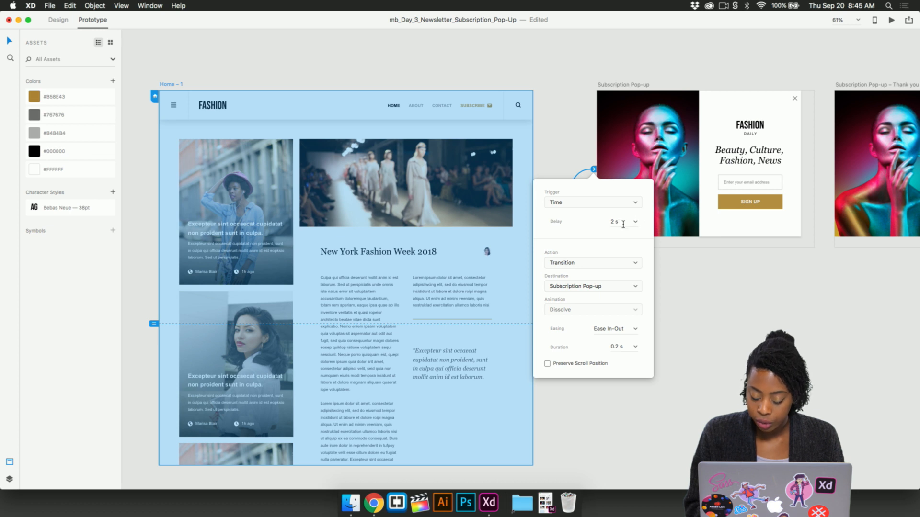
left_click(592, 263)
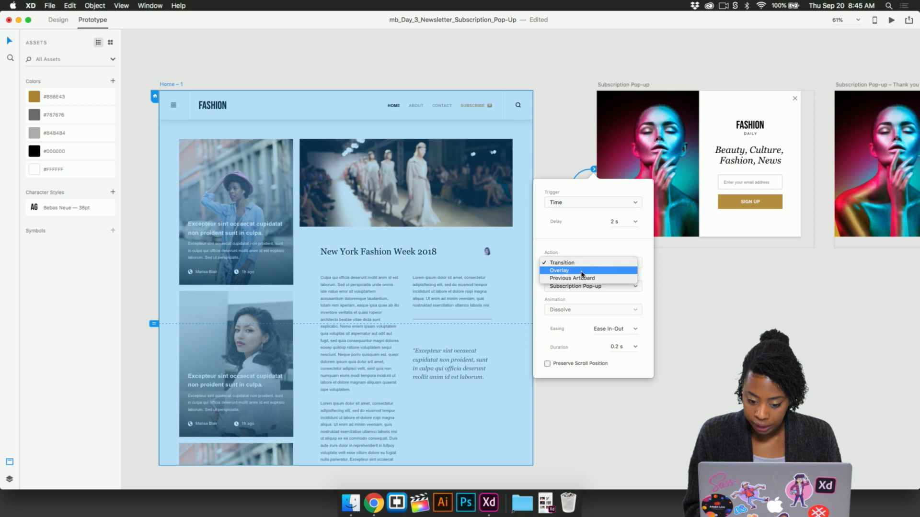
left_click(589, 271)
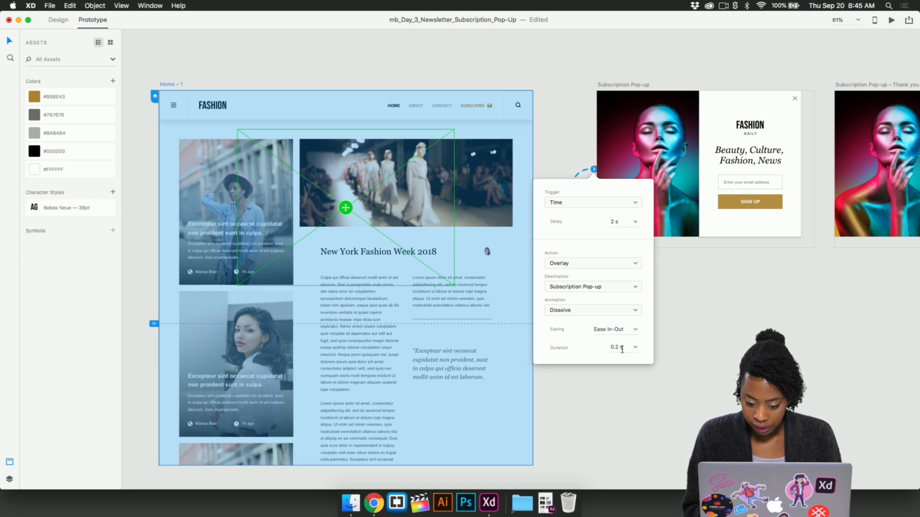
left_click(678, 345)
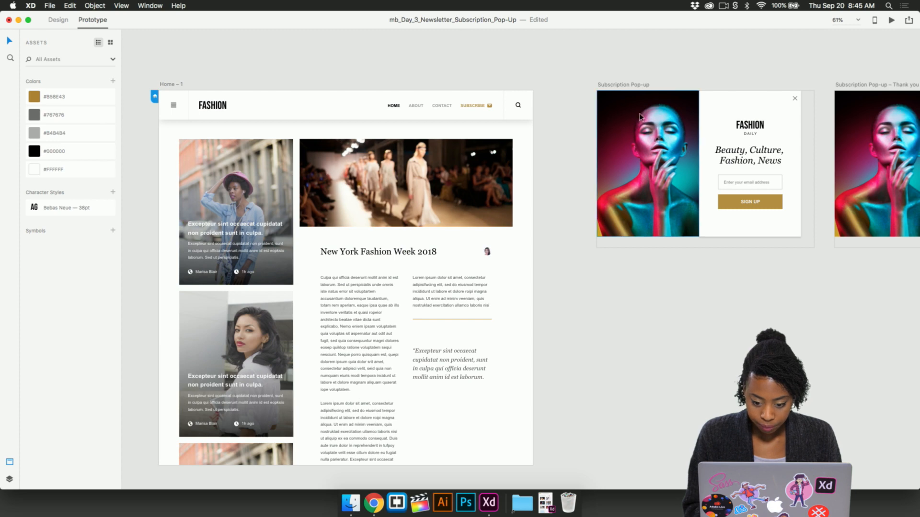
- Preview the prototype from Home – 1, wait for the timed overlay, dismiss the pop-up and close the preview
left_click(619, 87)
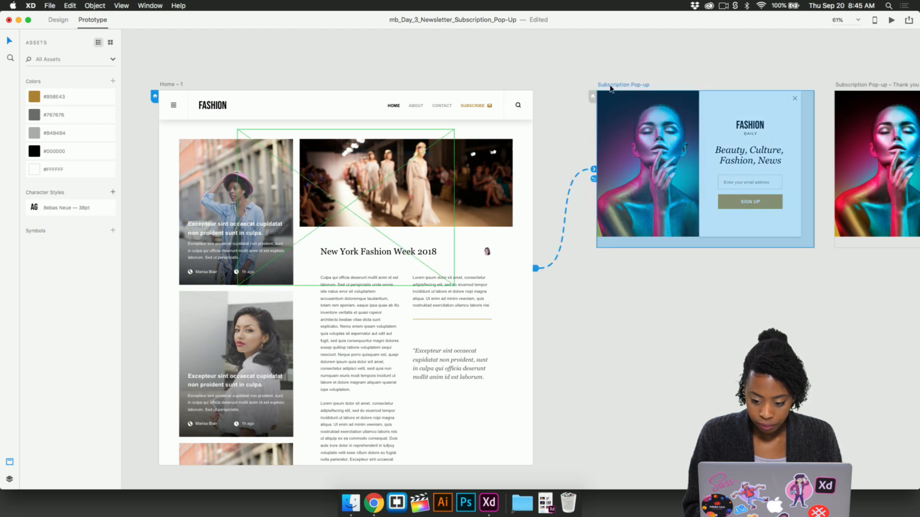
left_click(174, 84)
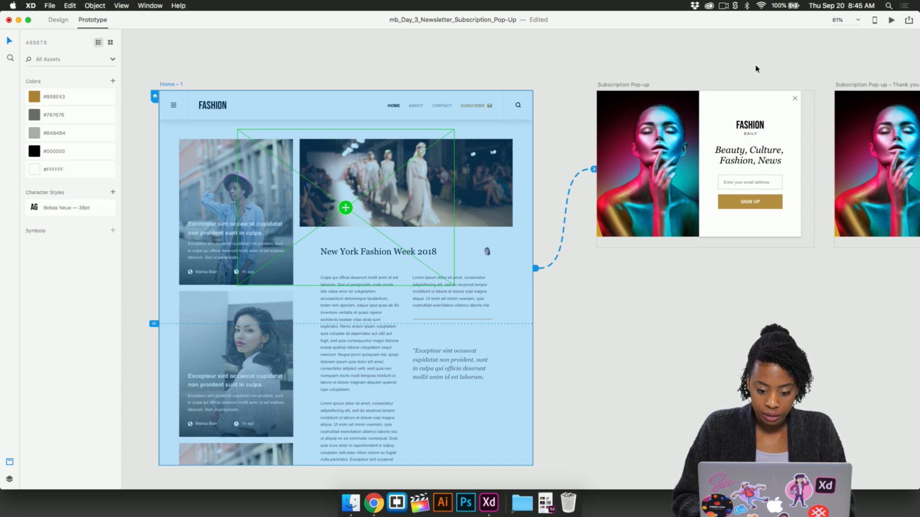
key("super+Return")
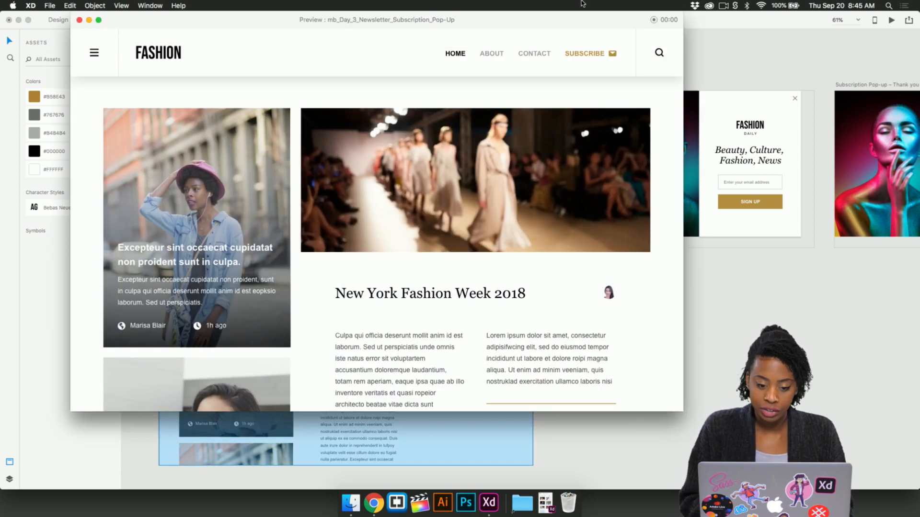
left_click_drag(509, 27, 545, 30)
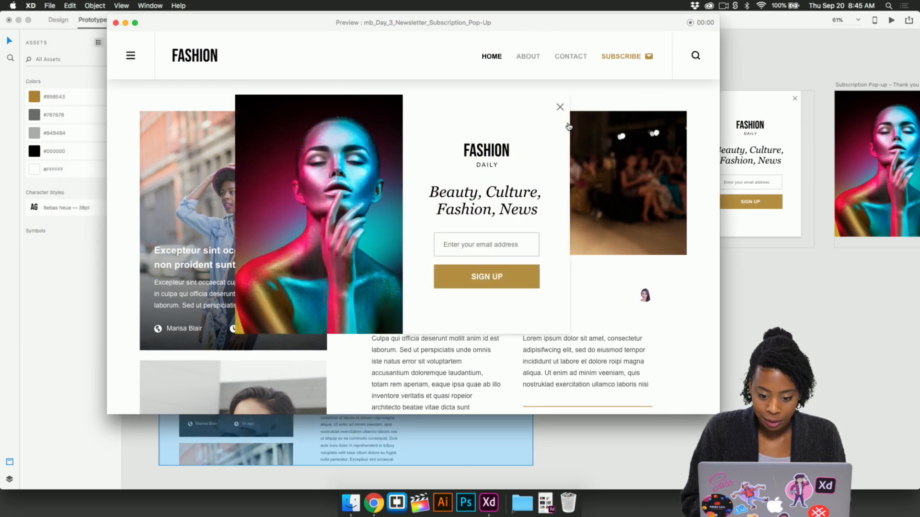
left_click(560, 106)
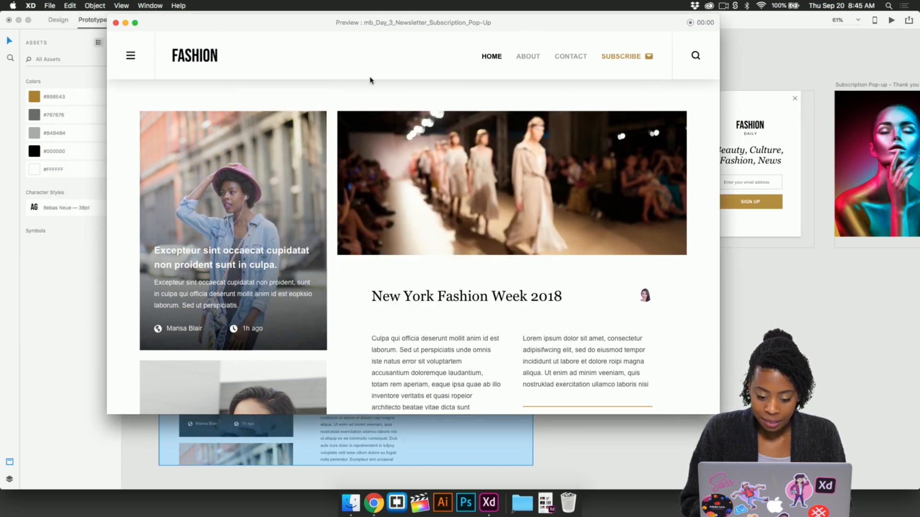
left_click(116, 23)
- Adjust the time delay of the Home – 1 overlay connection and preview the timed pop-up again
left_click(593, 169)
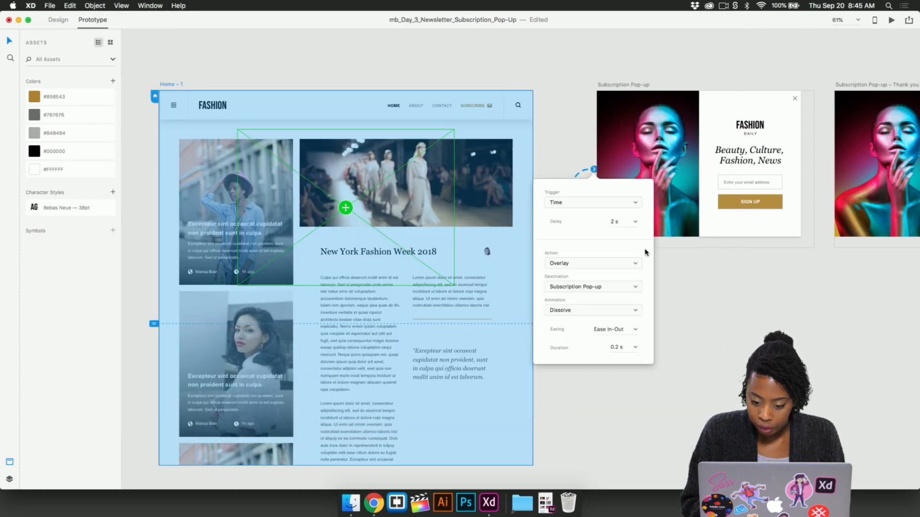
left_click(635, 223)
left_click(616, 221)
key("Return")
left_click(677, 311)
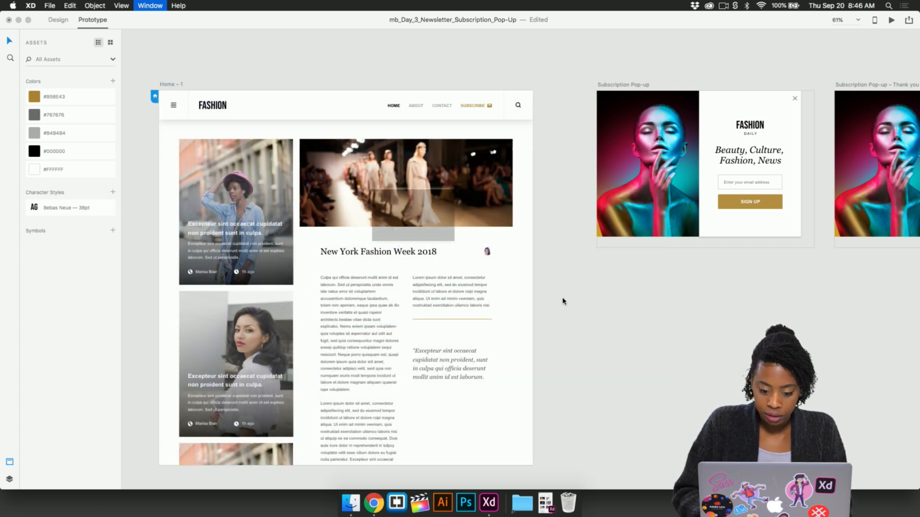
key("super+Return")
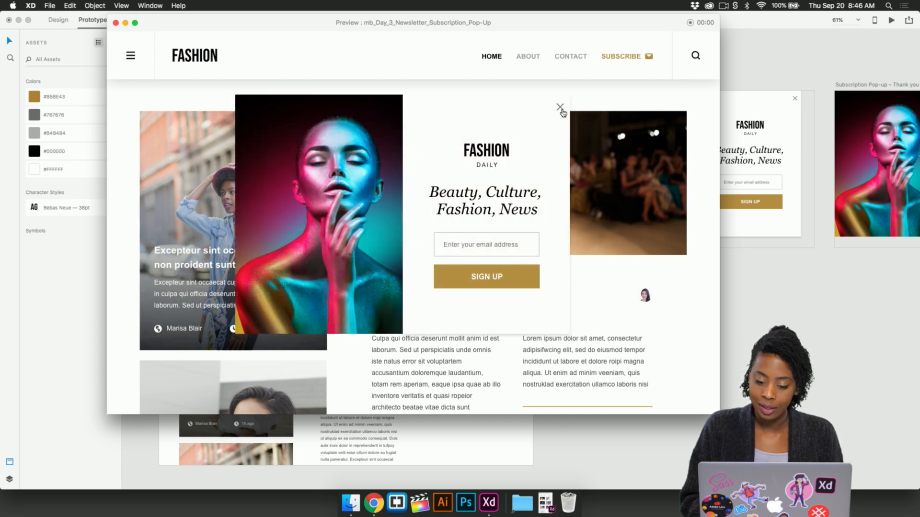
left_click(116, 23)
- Wire the whole Subscription Pop-up artboard to the Subscription Pop-up – Thank you artboard
scroll(606, 174, "right", 5)
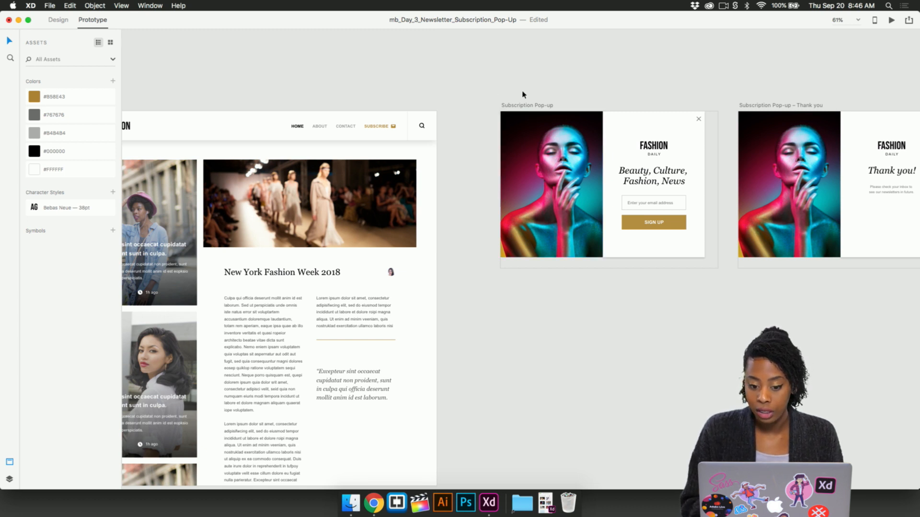
scroll(522, 93, "right", 3)
left_click(508, 110)
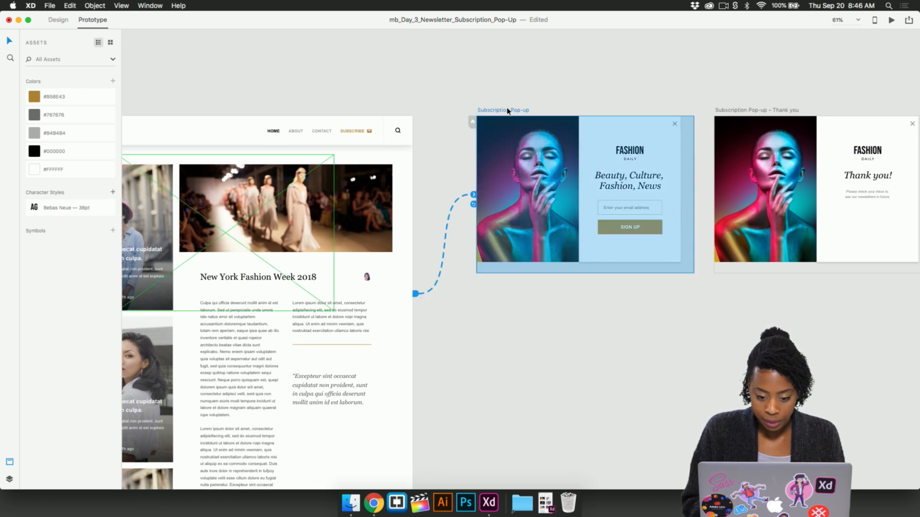
scroll(521, 114, "right", 6)
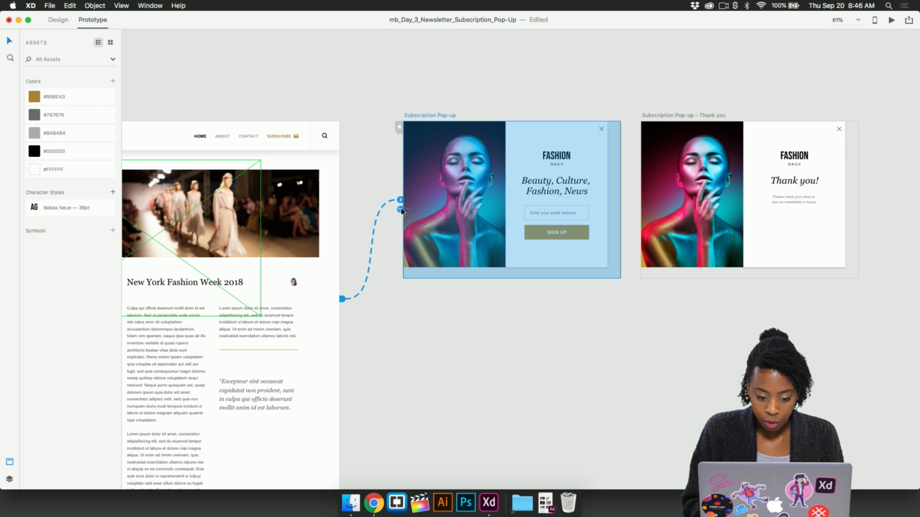
left_click_drag(623, 191, 732, 193)
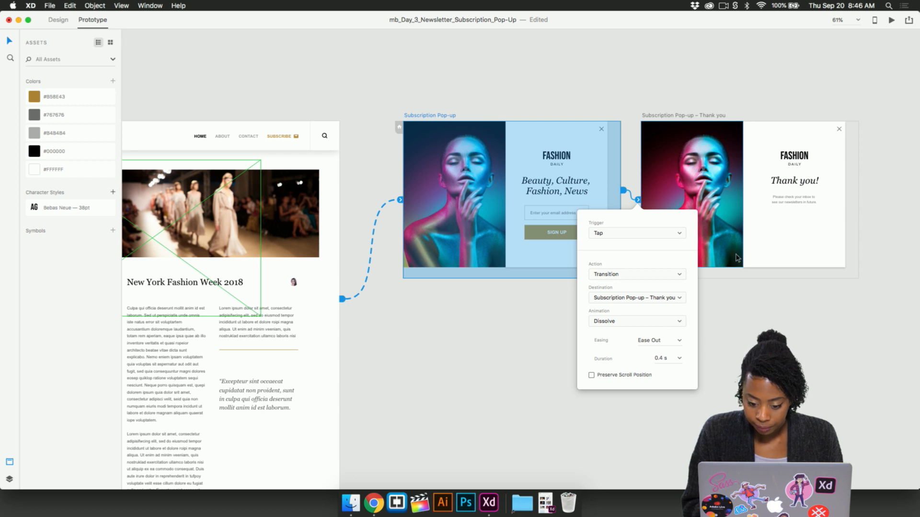
- Keep the thank-you connection's trigger on Tap, set its action to Overlay and its duration to 0.2 s
left_click(626, 235)
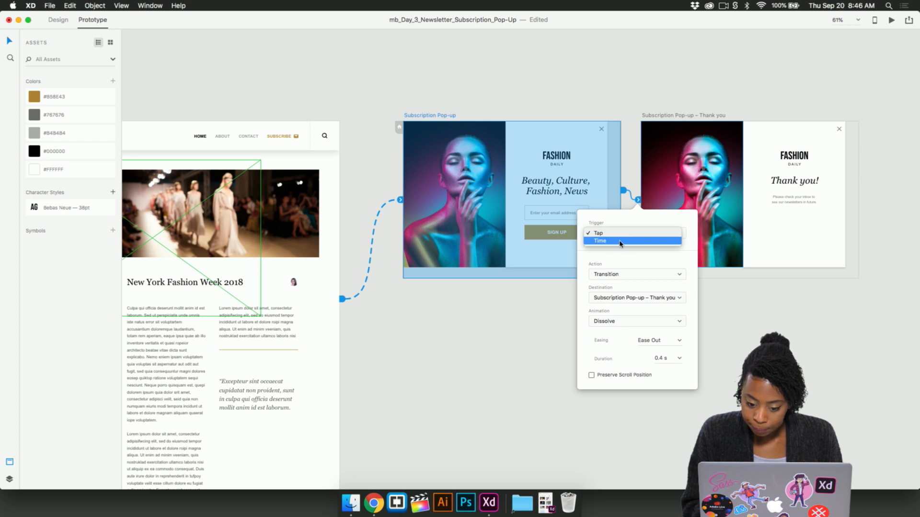
left_click(622, 235)
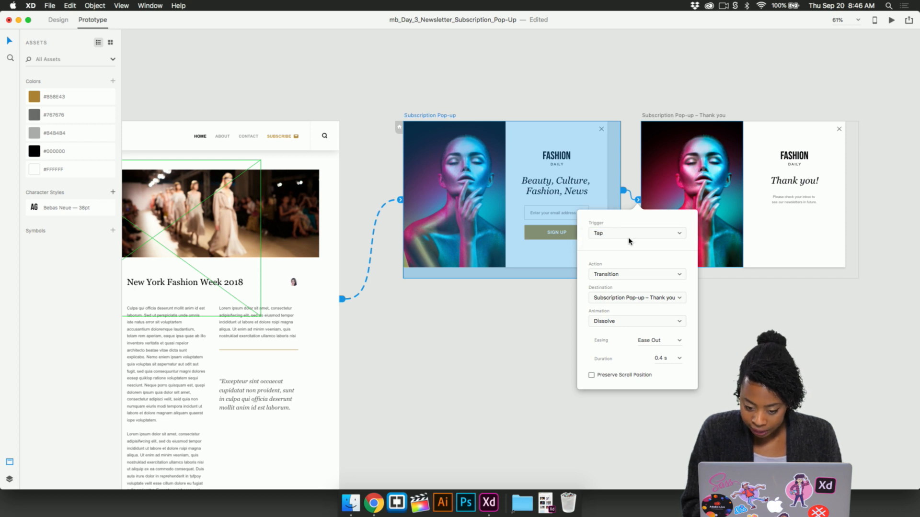
left_click(621, 276)
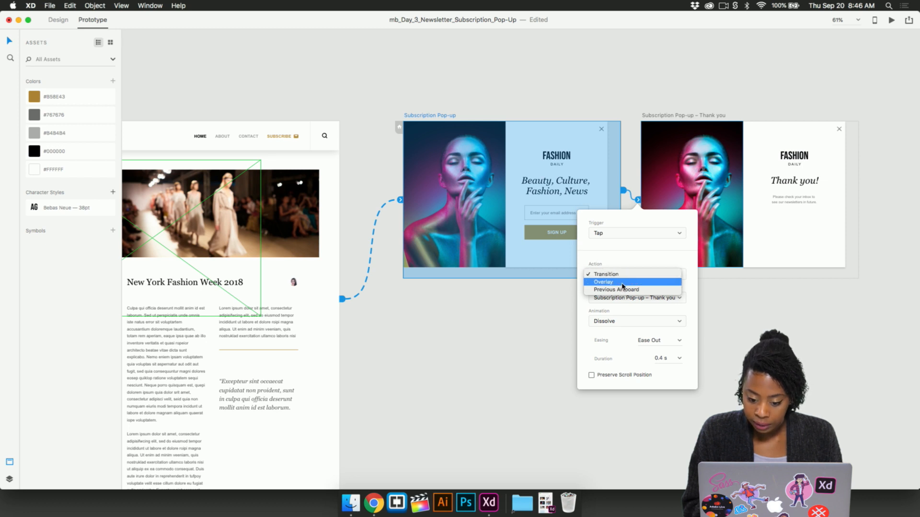
left_click(626, 282)
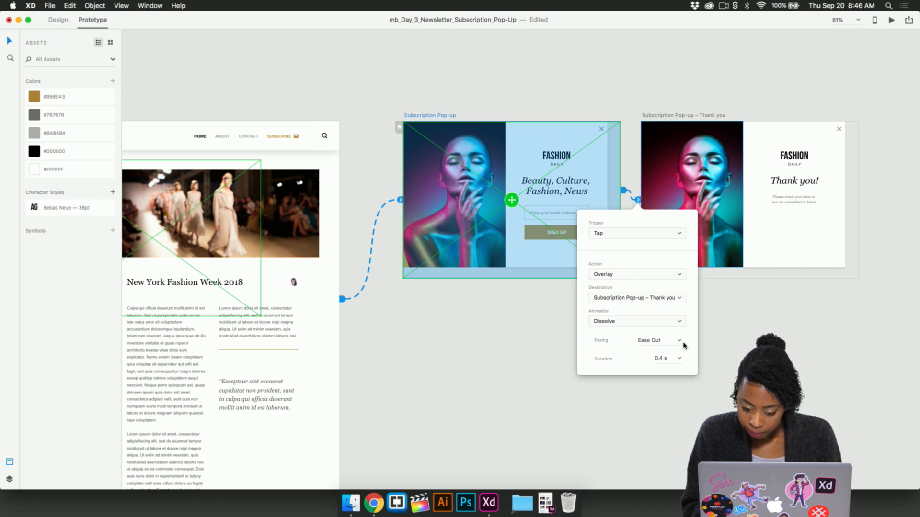
left_click(663, 359)
type("0.2")
key("Return")
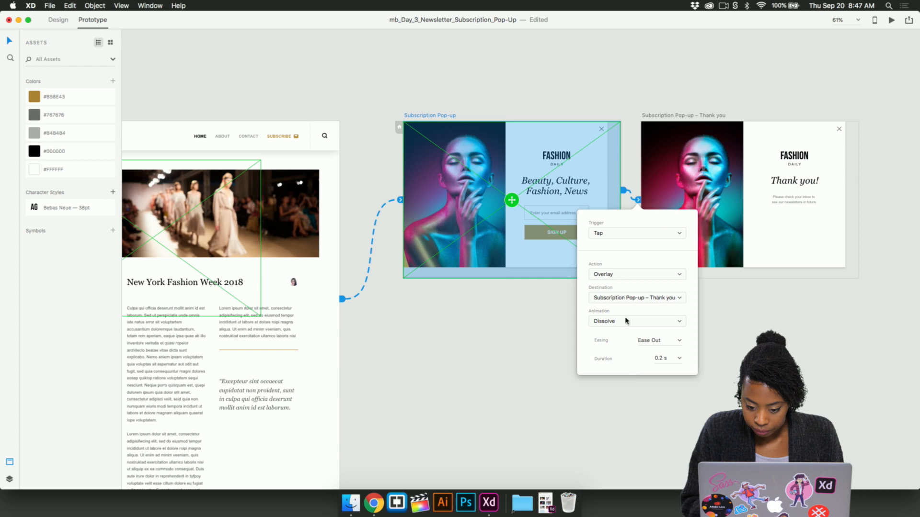
left_click(515, 357)
- Preview the prototype from Home – 1, tap through the sign-up pop-up to the thank-you overlay, dismiss it and close the preview
scroll(377, 221, "left", 5)
scroll(377, 221, "down", 2)
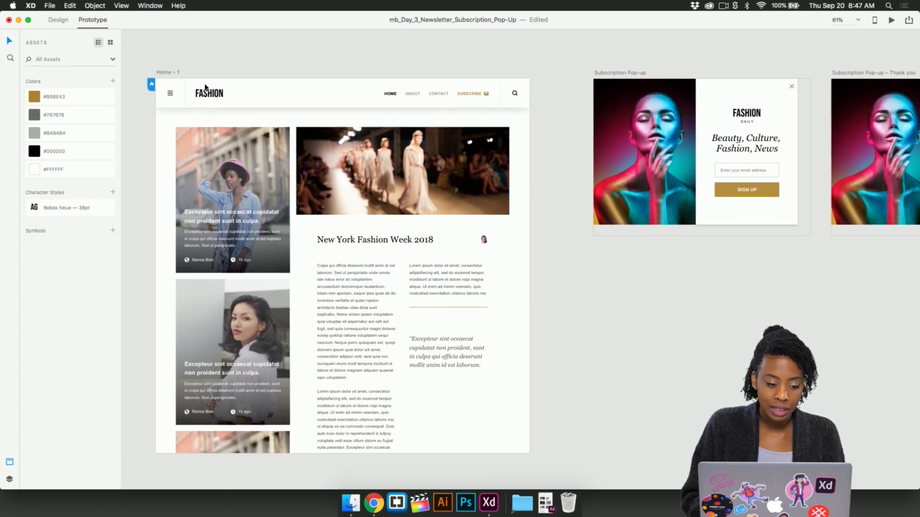
left_click(168, 74)
key("super+Return")
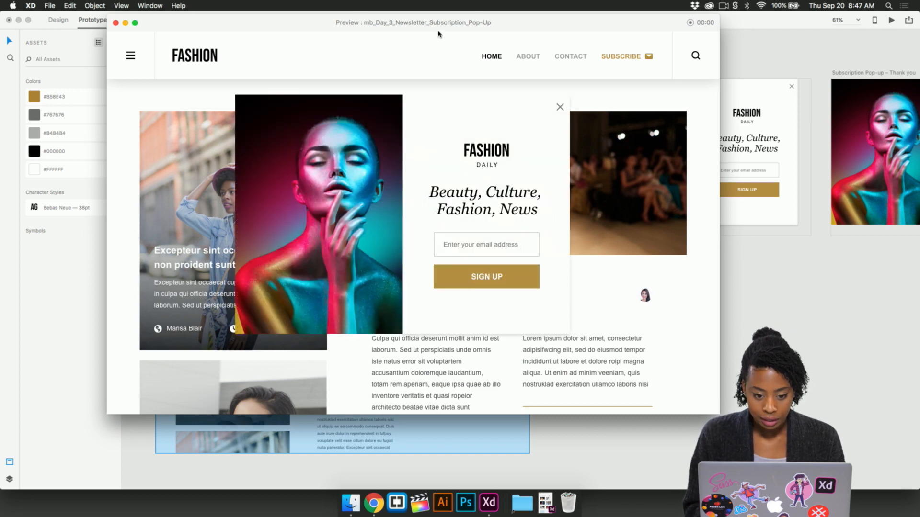
left_click(545, 202)
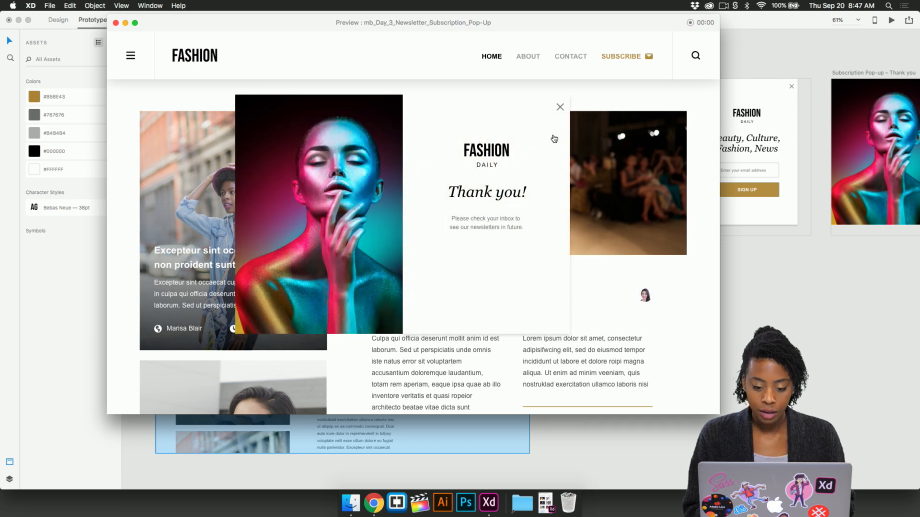
left_click(560, 107)
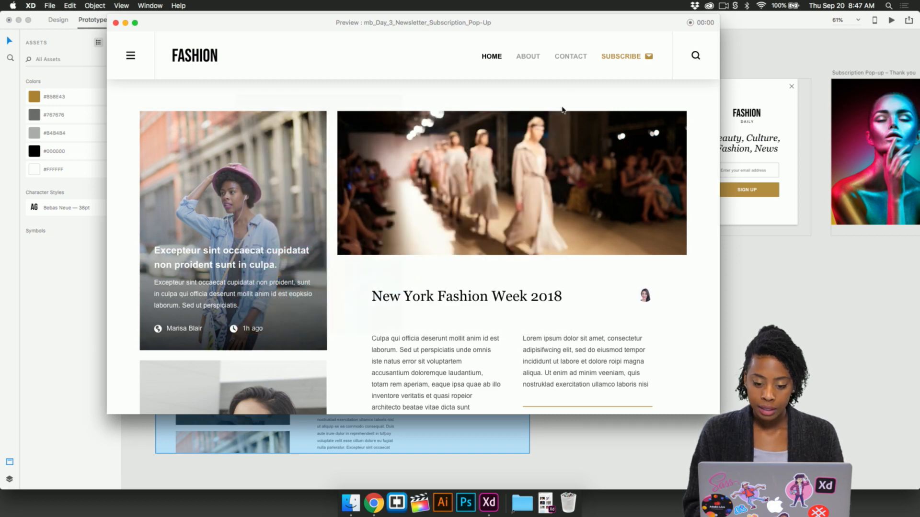
left_click(116, 23)
- Preview the prototype again, using SIGN UP to reach the thank-you overlay, dismiss it and close the preview
key("super+Return")
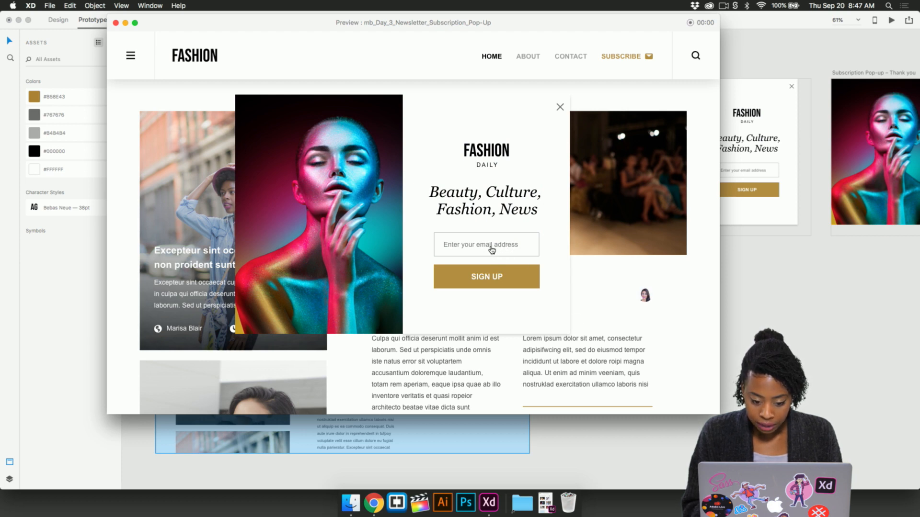
left_click(509, 280)
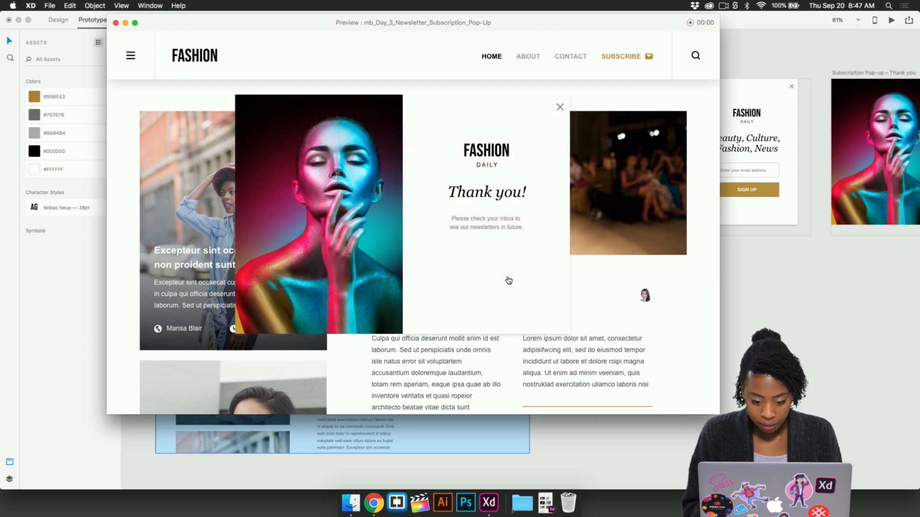
left_click(560, 107)
left_click(116, 22)
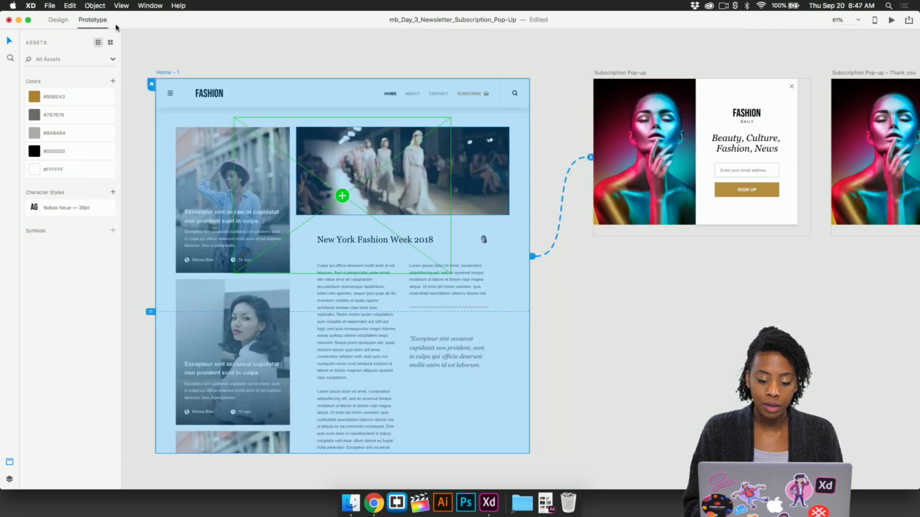
- Change the trigger of the connection between the two pop-up artboards to Time with a 0.4 s delay
left_click(481, 53)
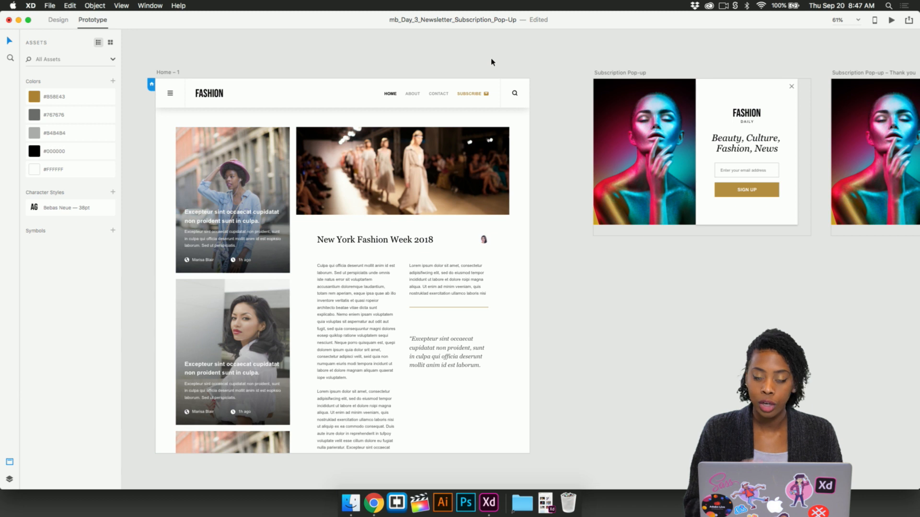
scroll(492, 62, "right", 5)
scroll(492, 63, "up", 2)
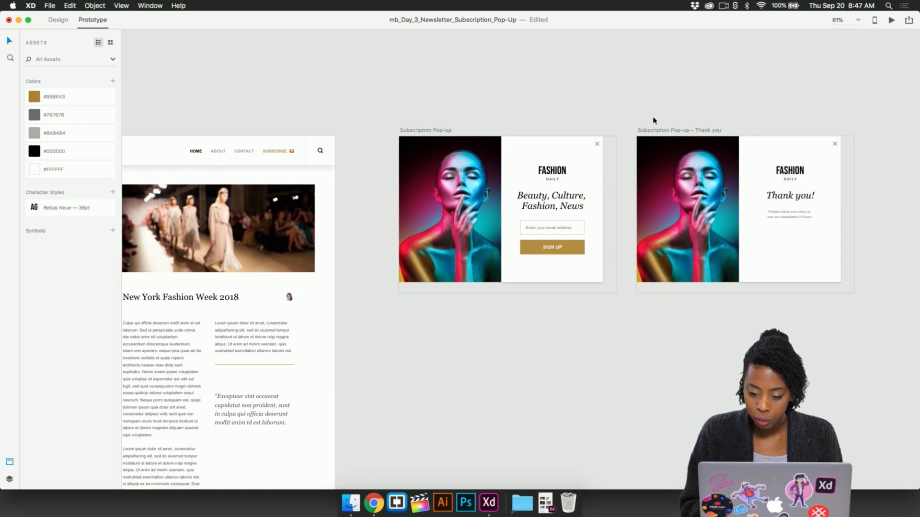
left_click(655, 131)
left_click(635, 213)
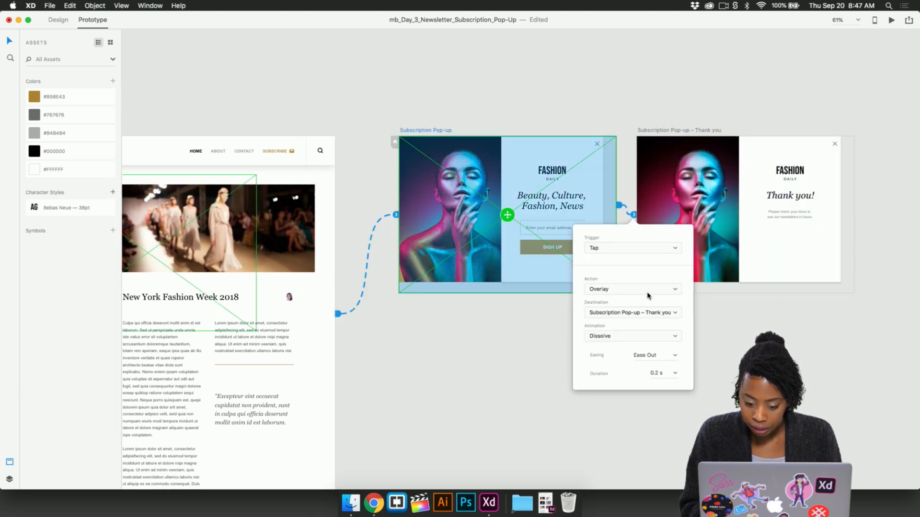
left_click(632, 254)
left_click(631, 256)
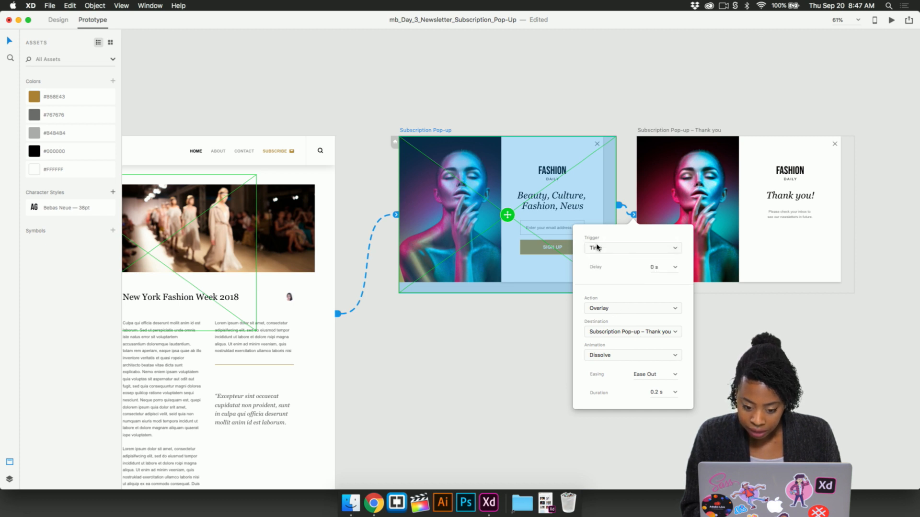
left_click(653, 267)
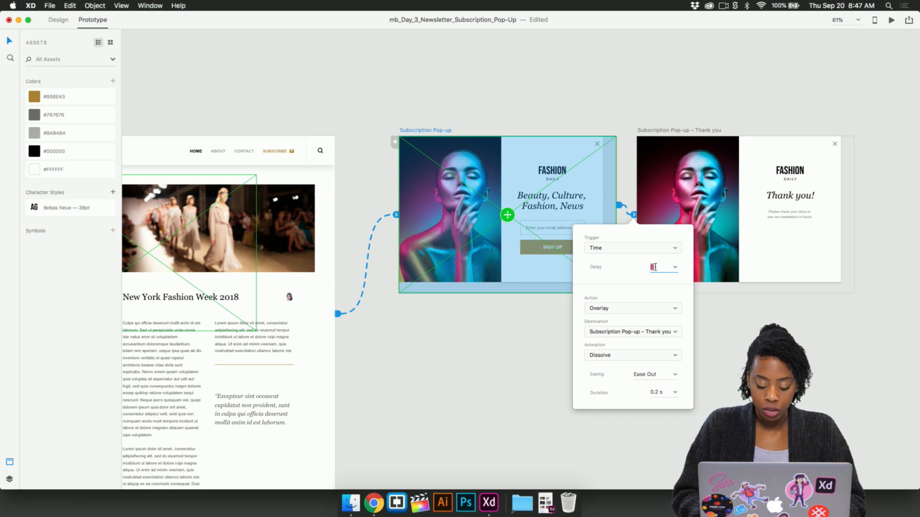
left_click(675, 267)
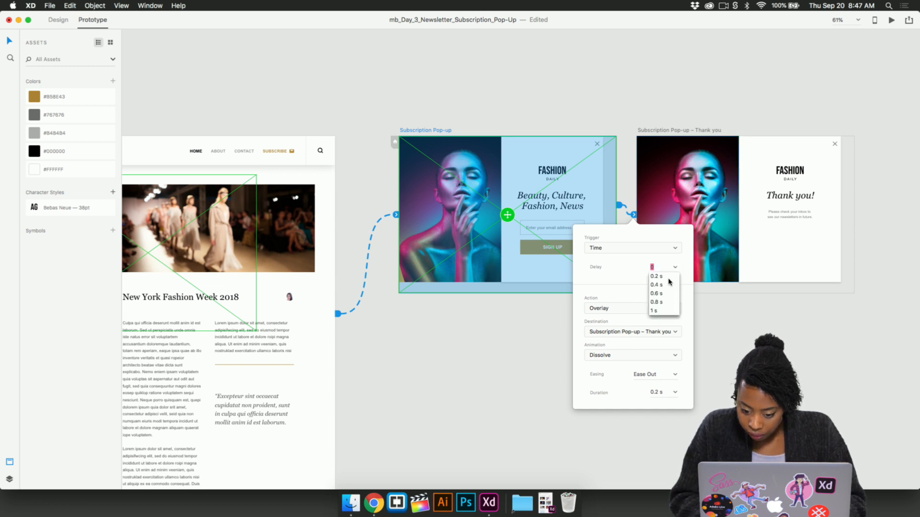
left_click(660, 285)
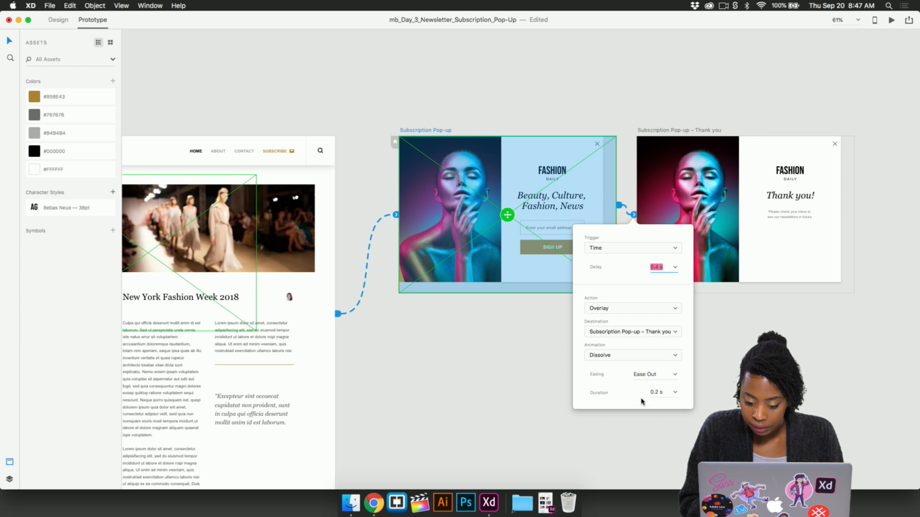
left_click(704, 398)
- Preview the automatic change from the sign-up pop-up to the thank-you overlay and close the preview
scroll(367, 303, "left", 3)
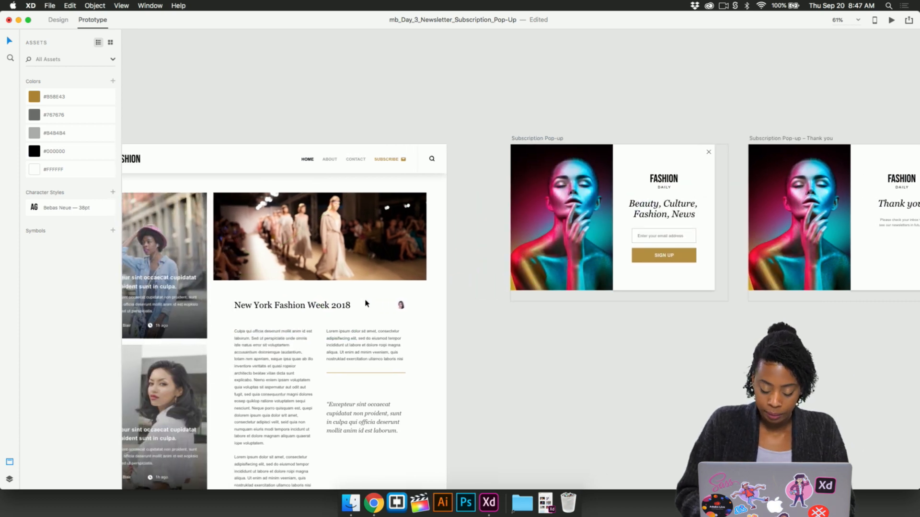
scroll(367, 303, "left", 1)
key("super+Return")
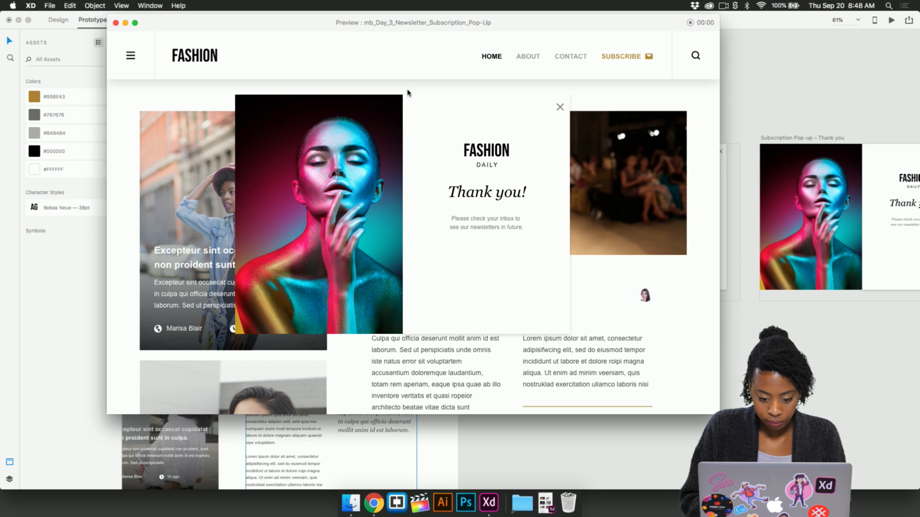
left_click(115, 23)
- Set the delay of the connection to the Thank you artboard to 0.2 s
scroll(408, 115, "right", 5)
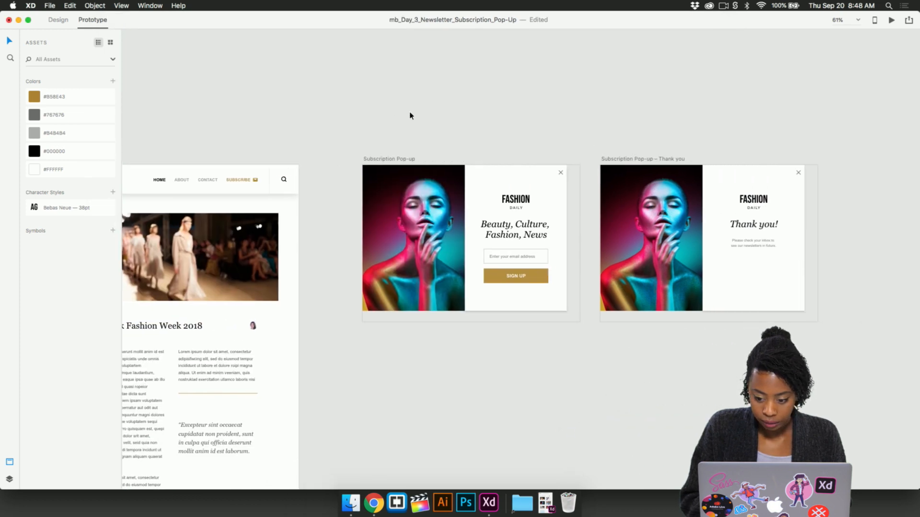
left_click(644, 163)
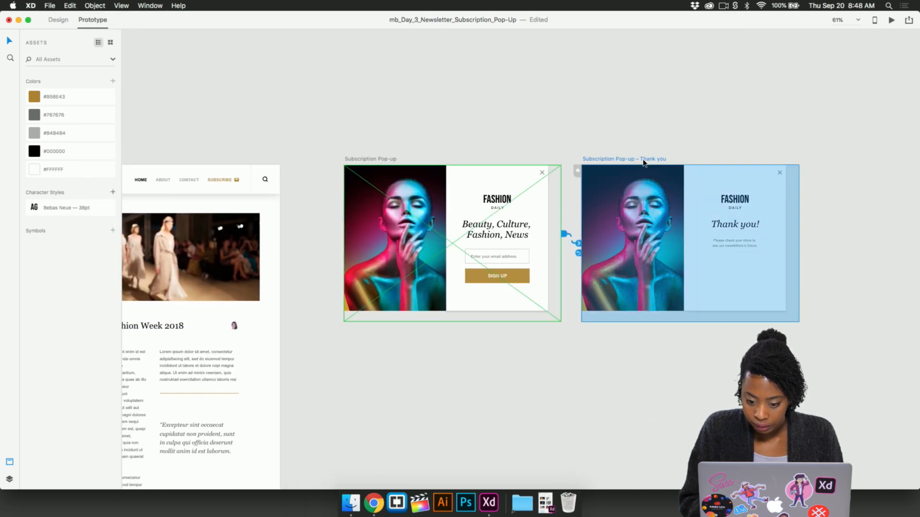
left_click(578, 243)
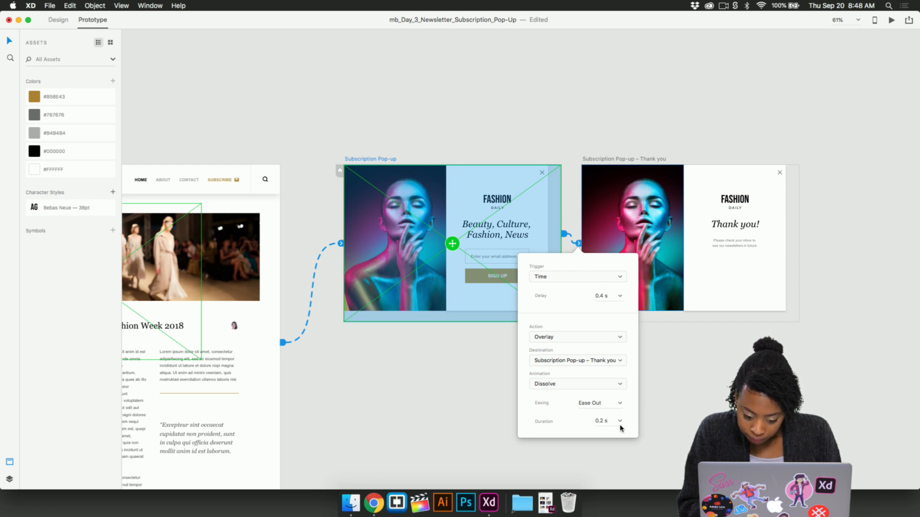
left_click(620, 296)
left_click(606, 309)
left_click(609, 298)
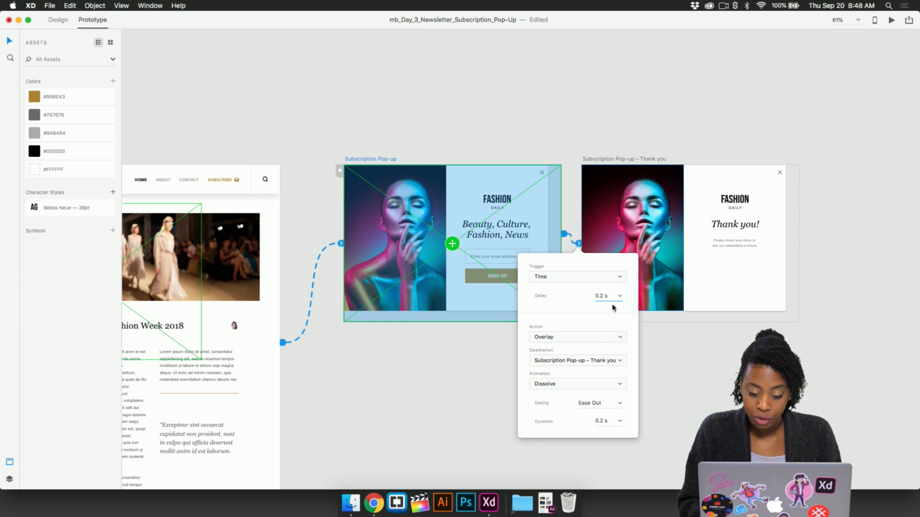
left_click(653, 353)
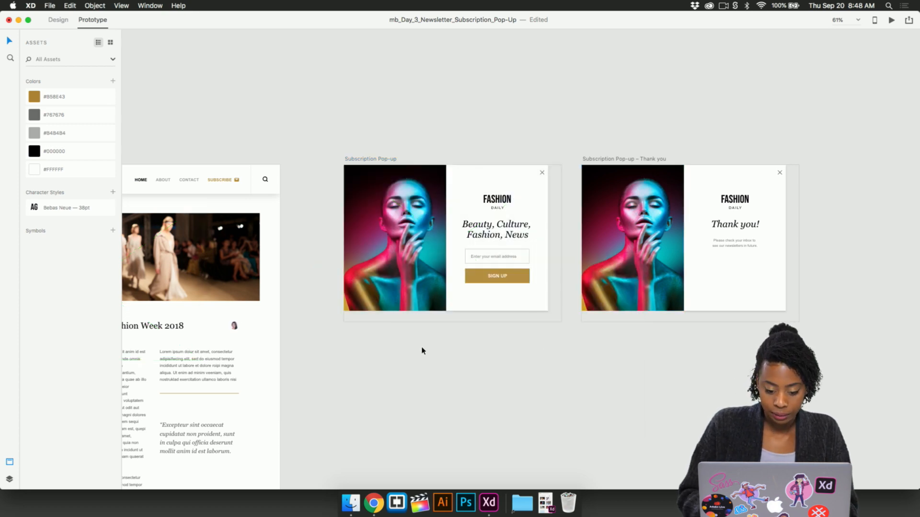
- Preview the retimed thank-you overlay, dismiss it and close the preview
key("super+Return")
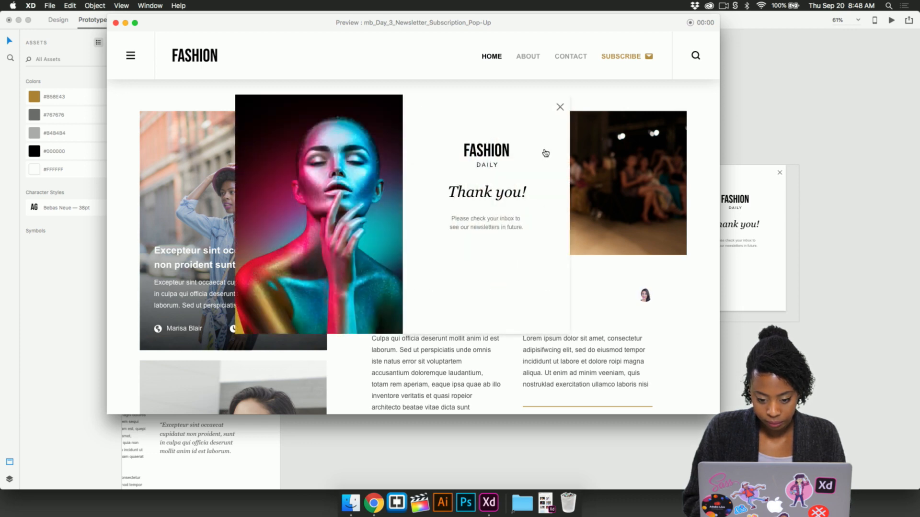
left_click(560, 108)
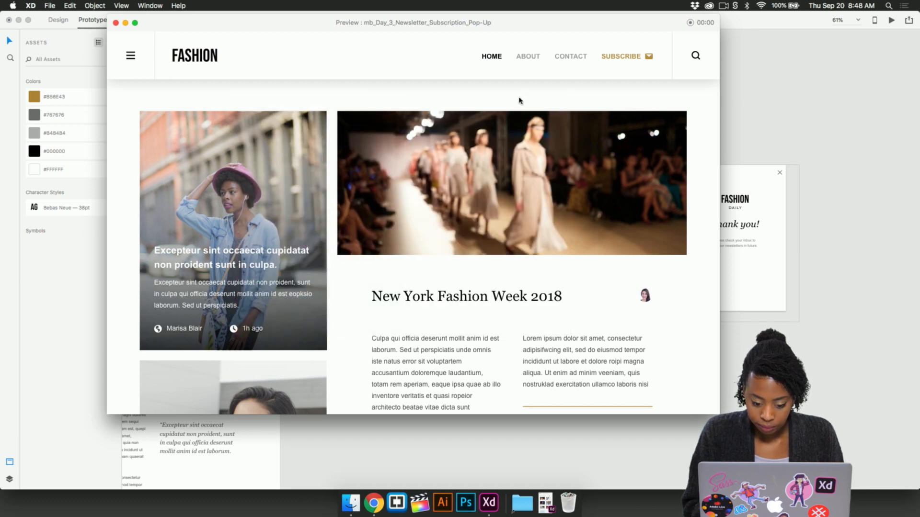
left_click(115, 23)
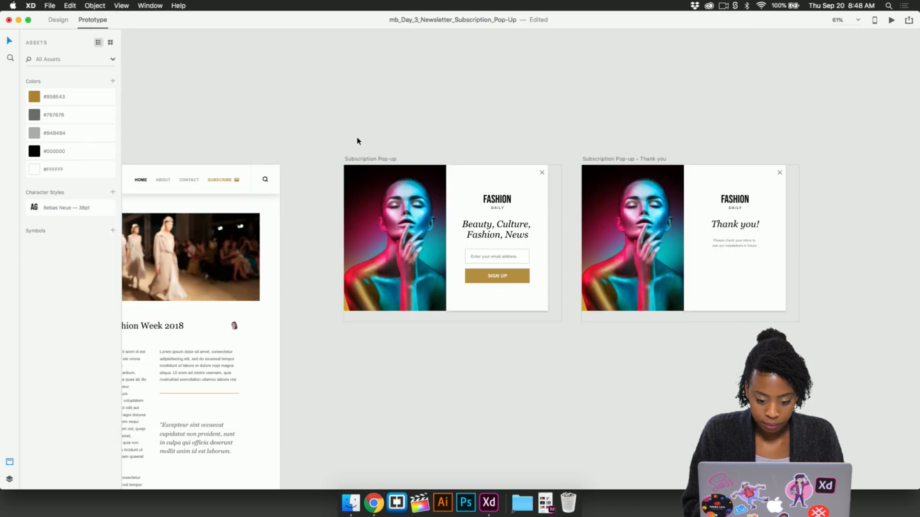
- Review the trigger, action and animation settings of the connection from the Subscription Pop-up artboard to the Thank you artboard
left_click(577, 236)
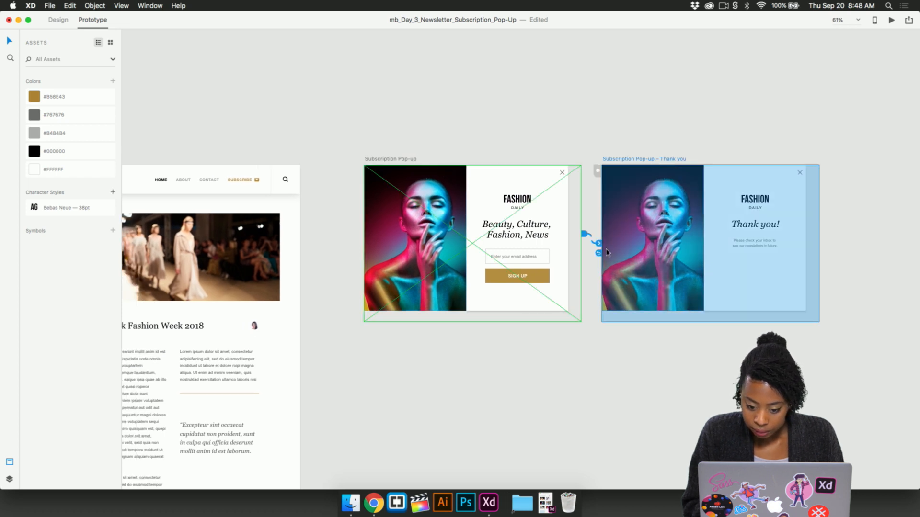
left_click(600, 244)
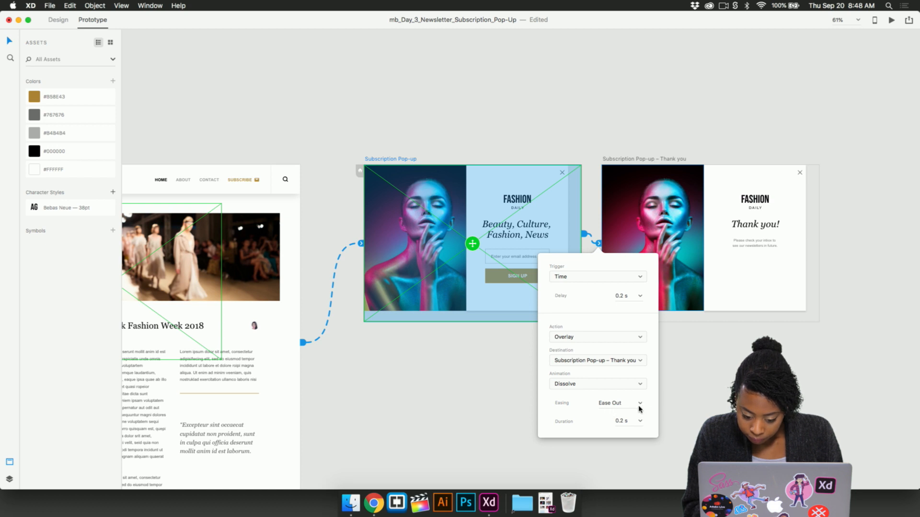
left_click(639, 443)
scroll(585, 364, "down", 3)
scroll(584, 363, "right", 10)
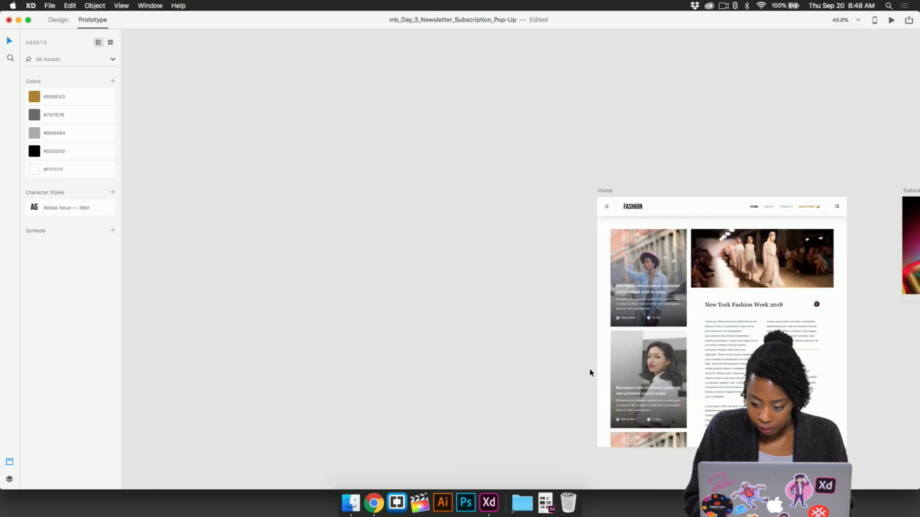
- Examine the prototype connection settings between the reference artboards Subscription Pop-up – 1 and Subscription Pop-up – 2
scroll(590, 371, "right", 7)
scroll(590, 372, "right", 6)
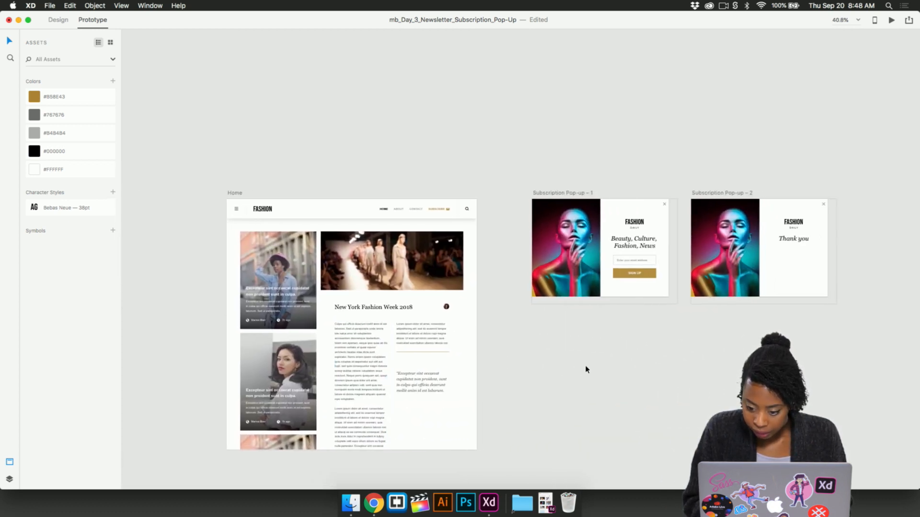
left_click(706, 194)
left_click(689, 252)
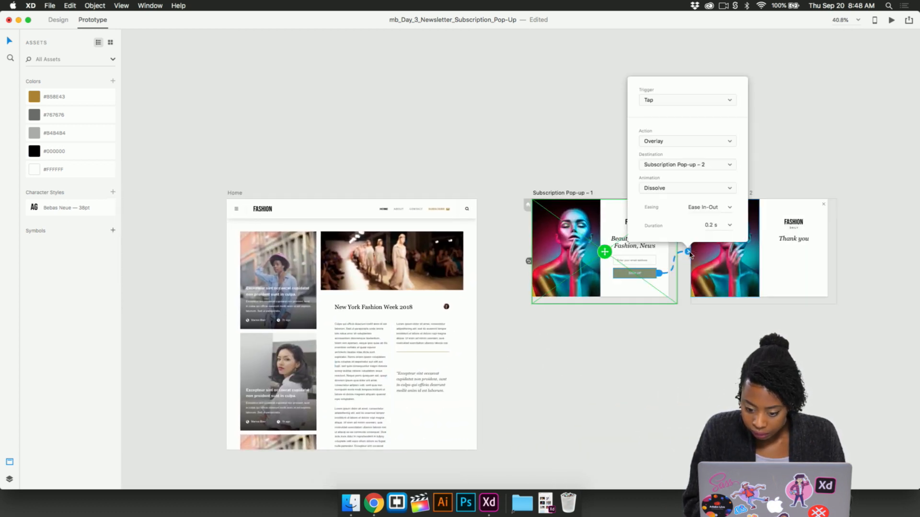
left_click(769, 192)
left_click(746, 193)
left_click(688, 251)
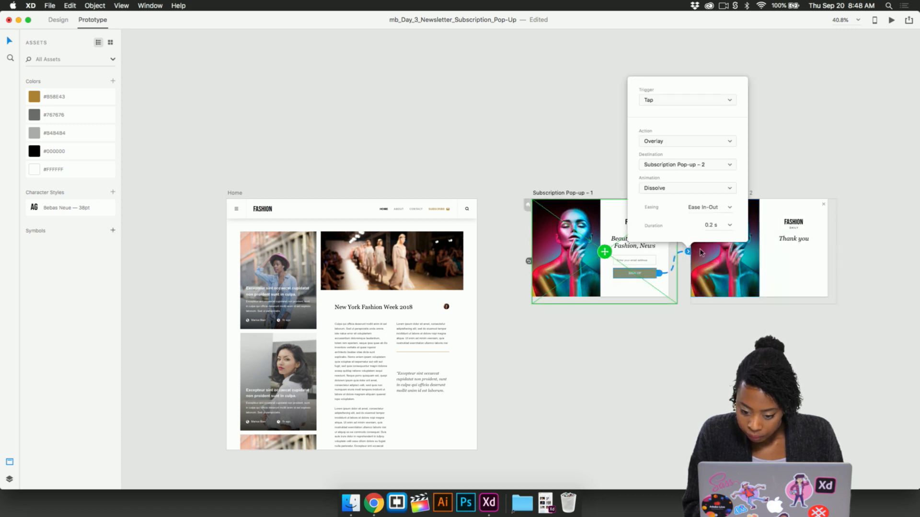
scroll(687, 269, "up", 2)
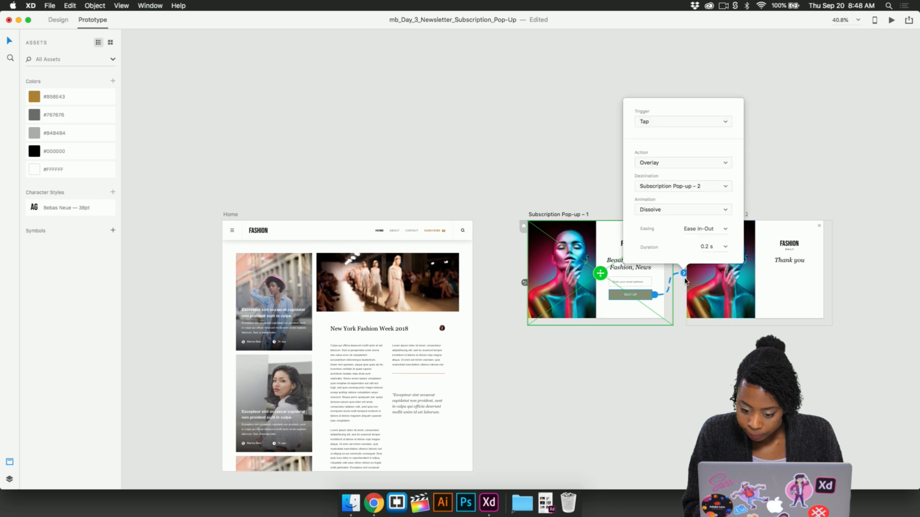
left_click(658, 359)
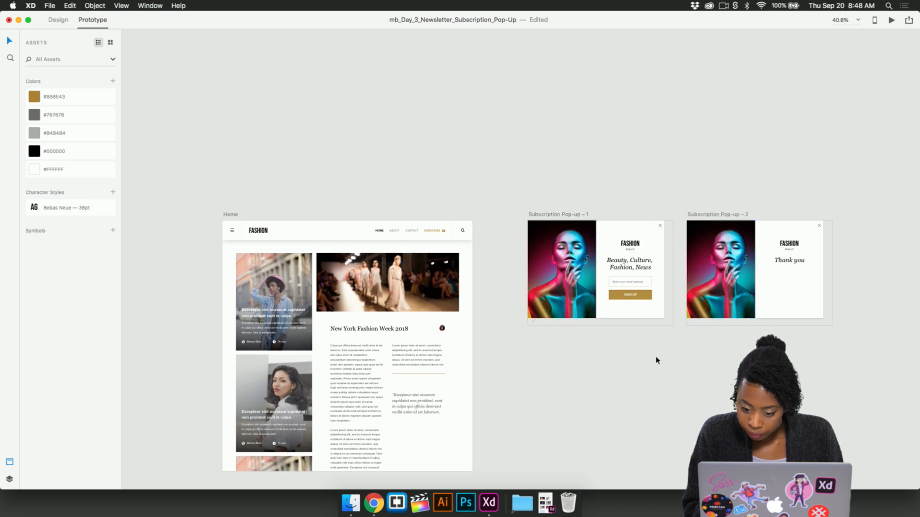
scroll(656, 360, "right", 15)
scroll(657, 360, "left", 2)
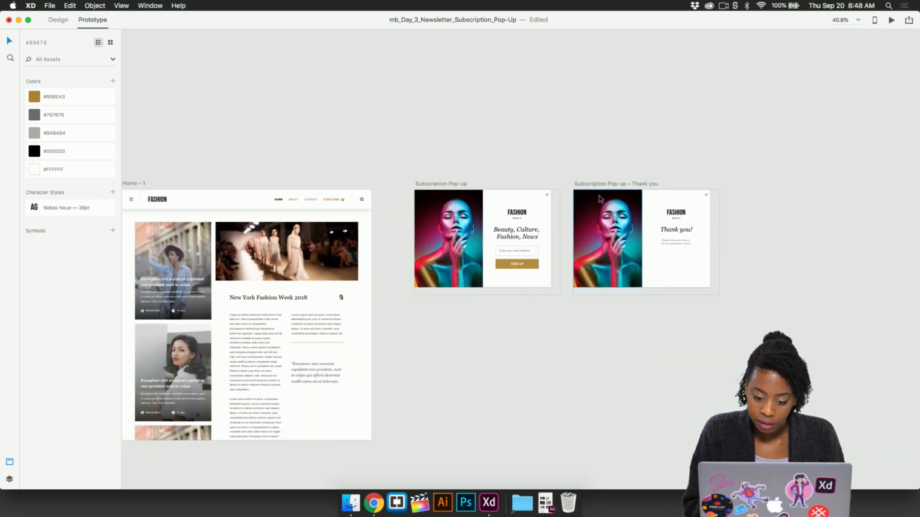
- Change the trigger of the connection from Subscription Pop-up to the Thank you artboard to Tap
left_click(583, 184)
left_click(570, 243)
left_click(585, 276)
left_click(585, 269)
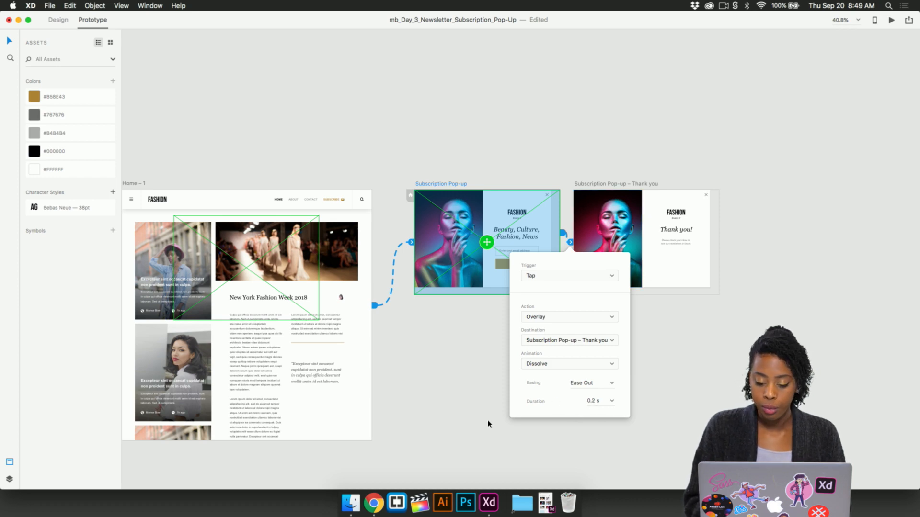
left_click(472, 393)
- Preview the tap-triggered sign-up flow from Home – 1, dismiss the thank-you overlay and close the preview
scroll(471, 393, "left", 4)
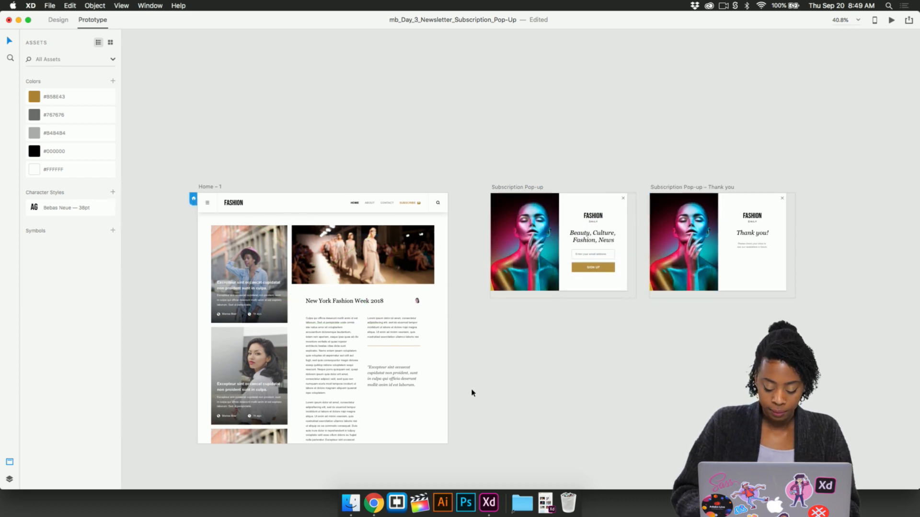
key("super+Return")
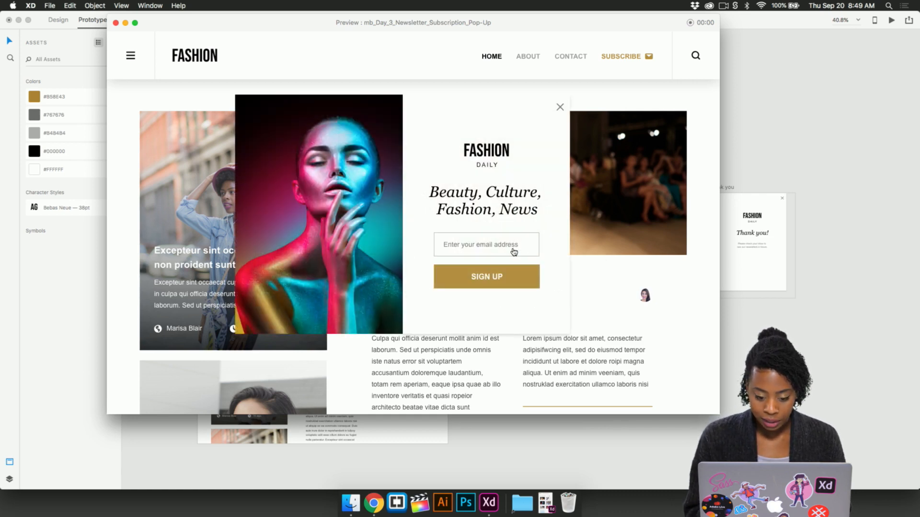
left_click(514, 283)
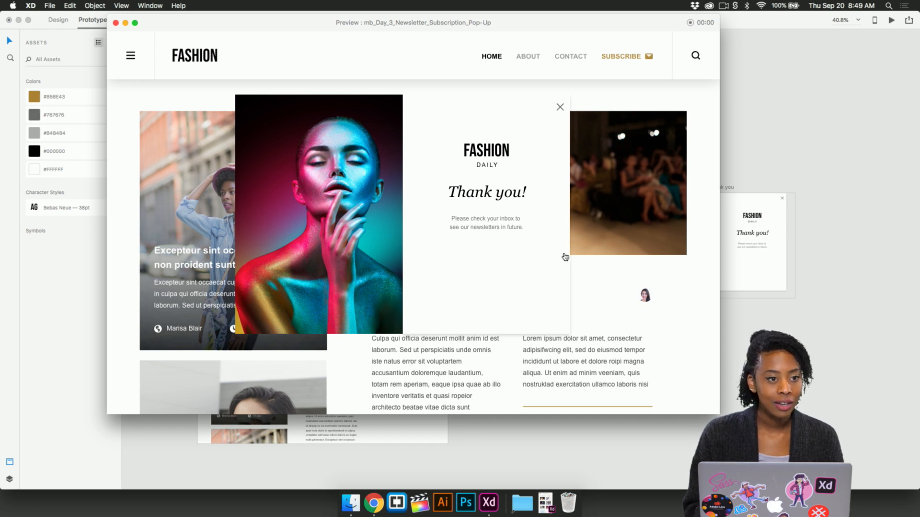
left_click(560, 108)
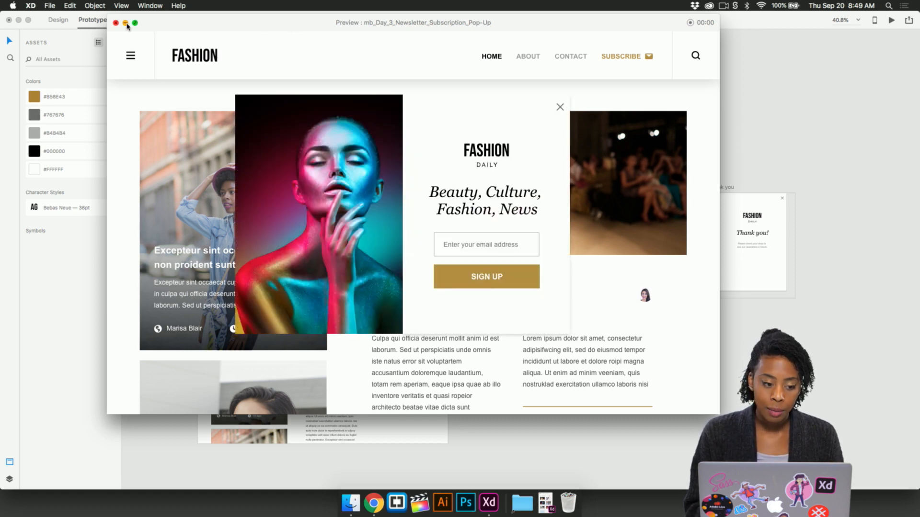
left_click(115, 23)
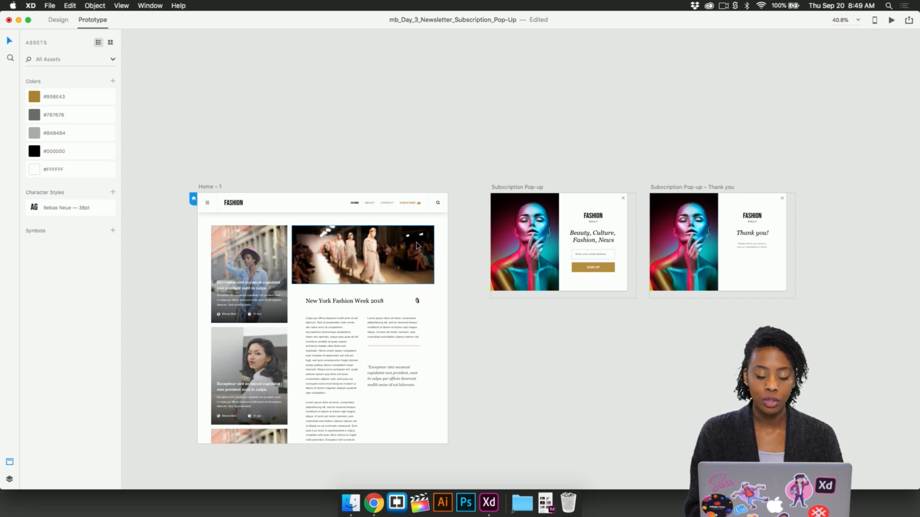
- Publish the Home – 1 prototype as a public link with comments and hotspot hints allowed
scroll(525, 265, "down", 2)
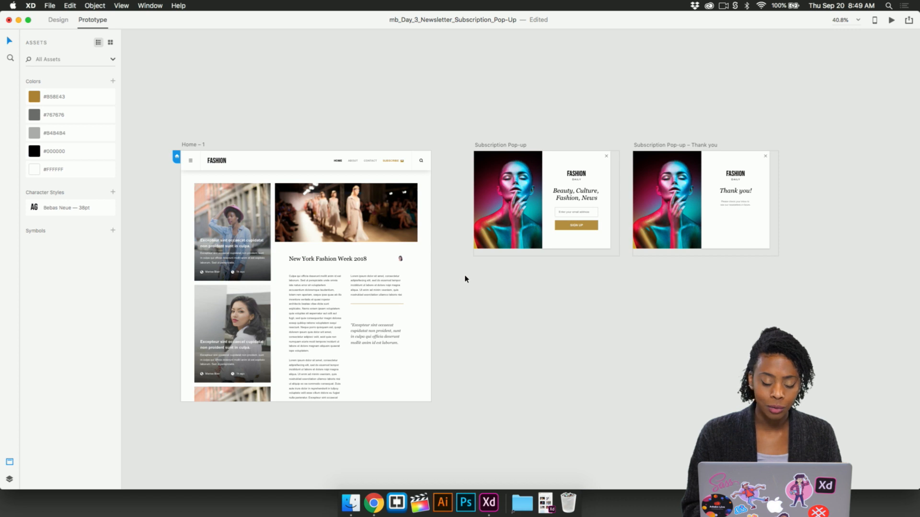
scroll(464, 279, "up", 3)
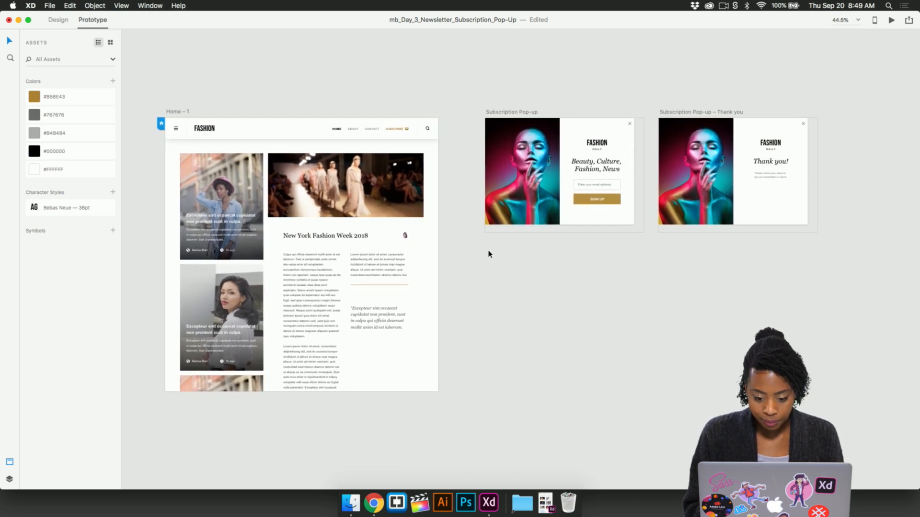
scroll(479, 248, "left", 3)
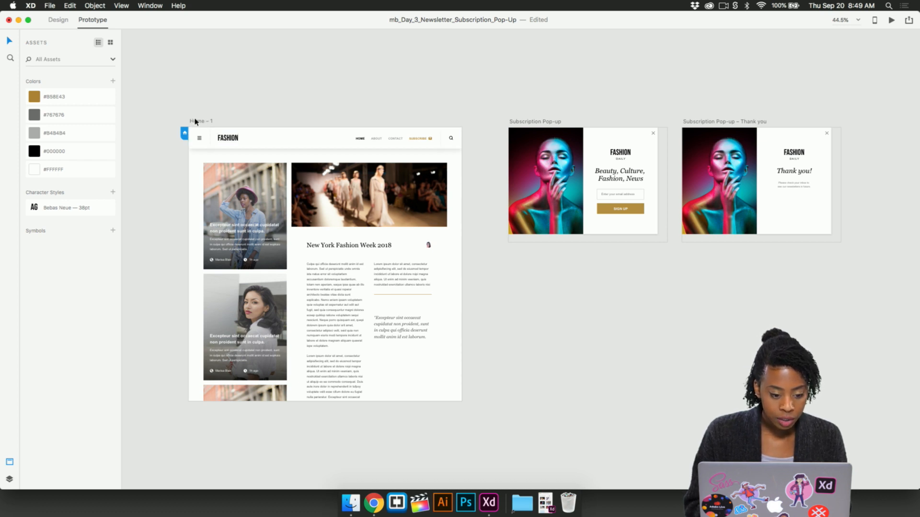
left_click(207, 123)
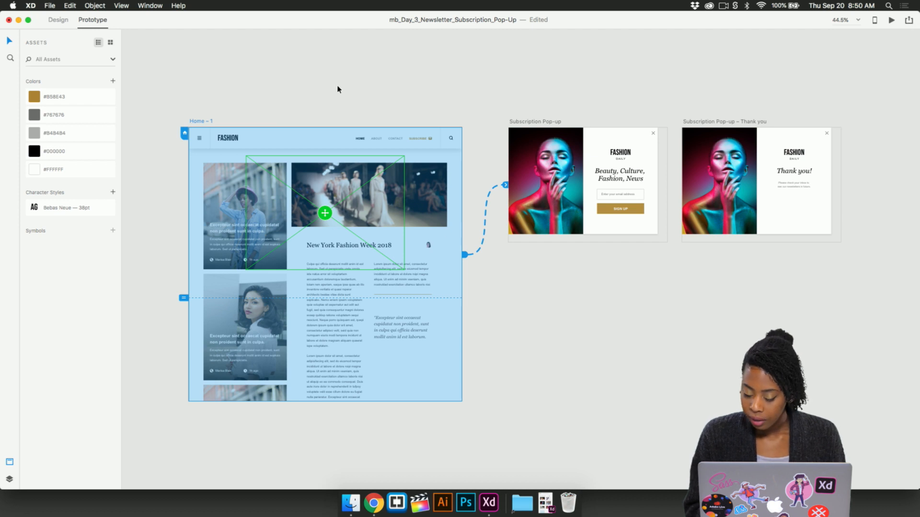
left_click(58, 19)
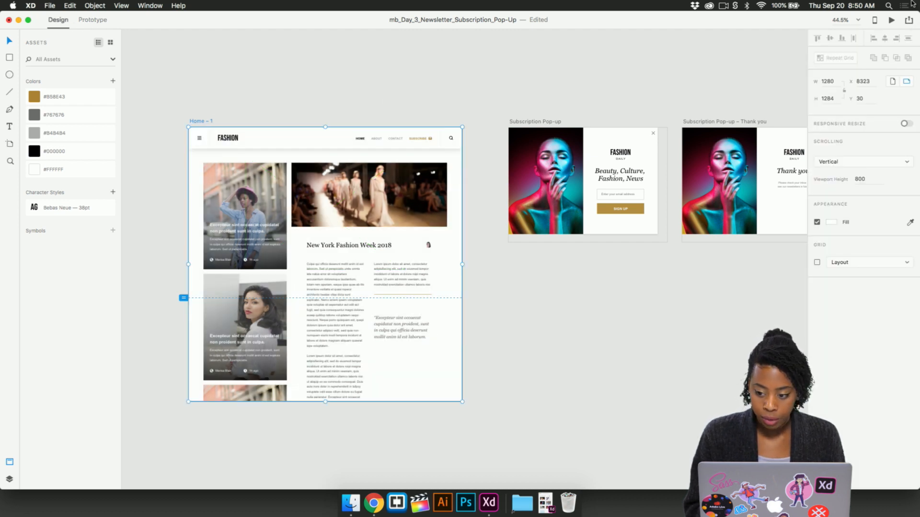
left_click(910, 21)
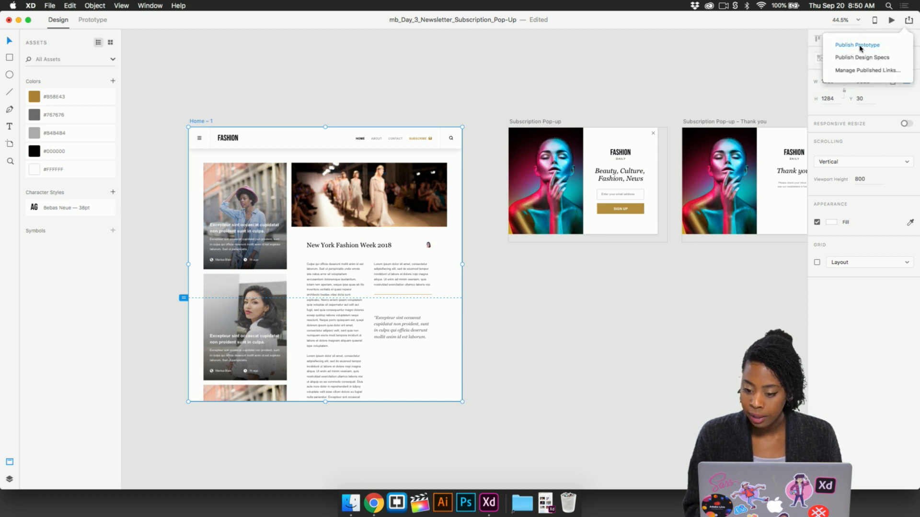
left_click(860, 47)
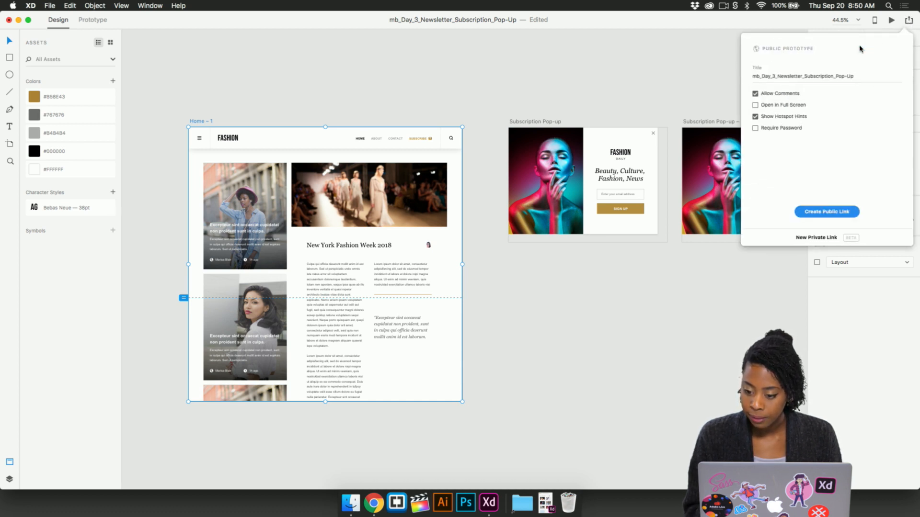
left_click(837, 217)
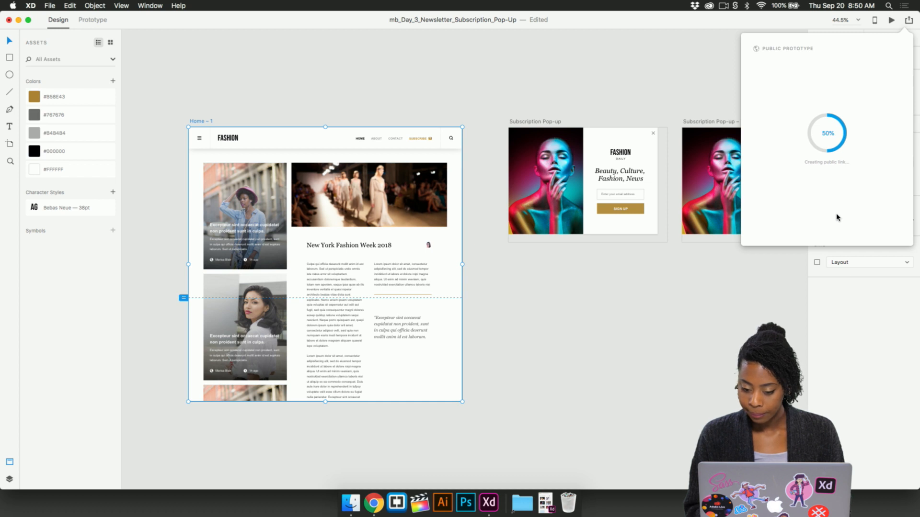
- Copy the published prototype's embed code and switch to the Behance project editor in Chrome
scroll(536, 303, "up", 1)
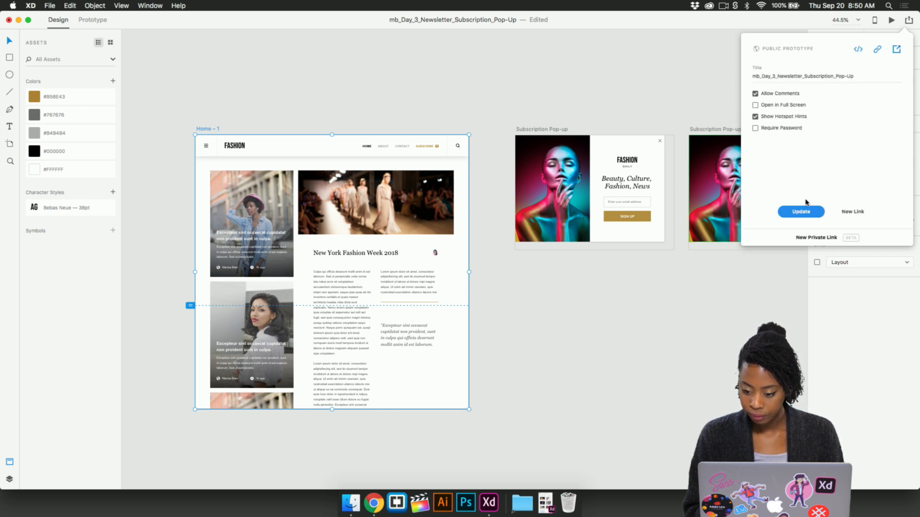
left_click(858, 50)
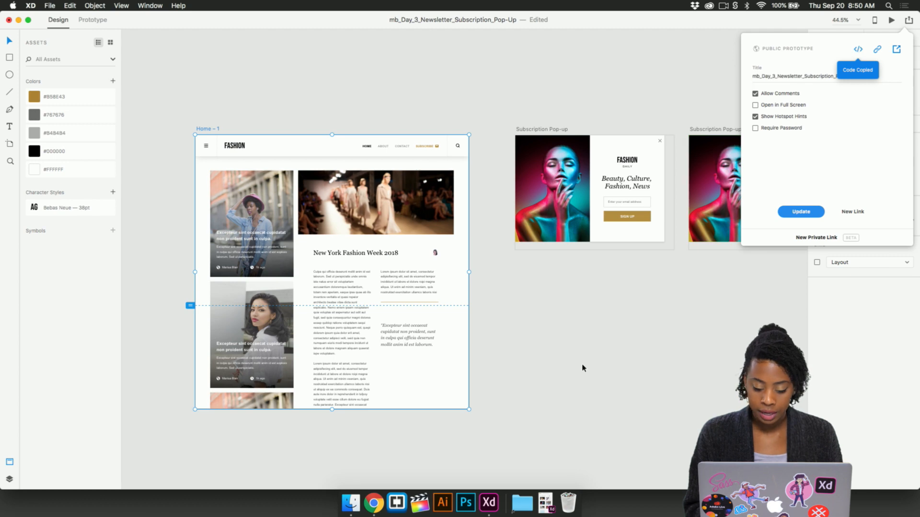
key("ctrl+Up")
left_click(387, 49)
left_click(602, 20)
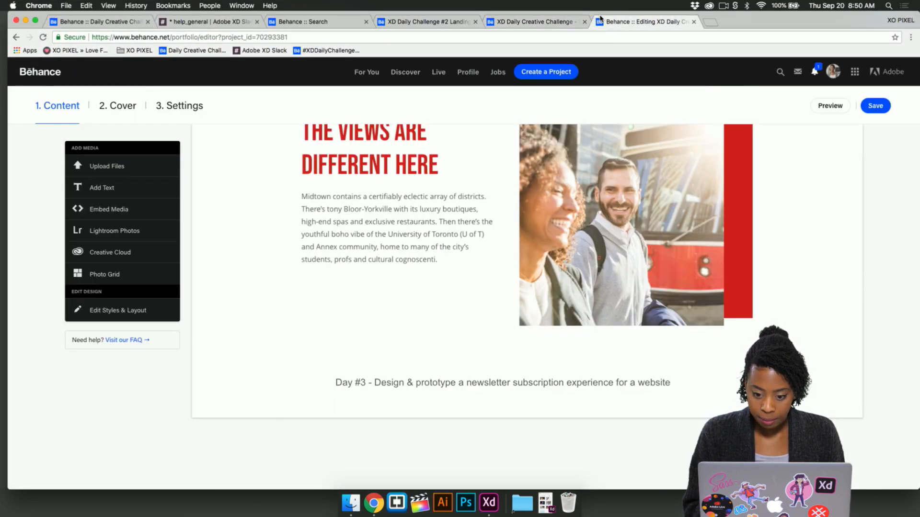
- Embed the copied prototype code below the Day #3 heading of the Behance project, check it and save the project
mouse_move(426, 402)
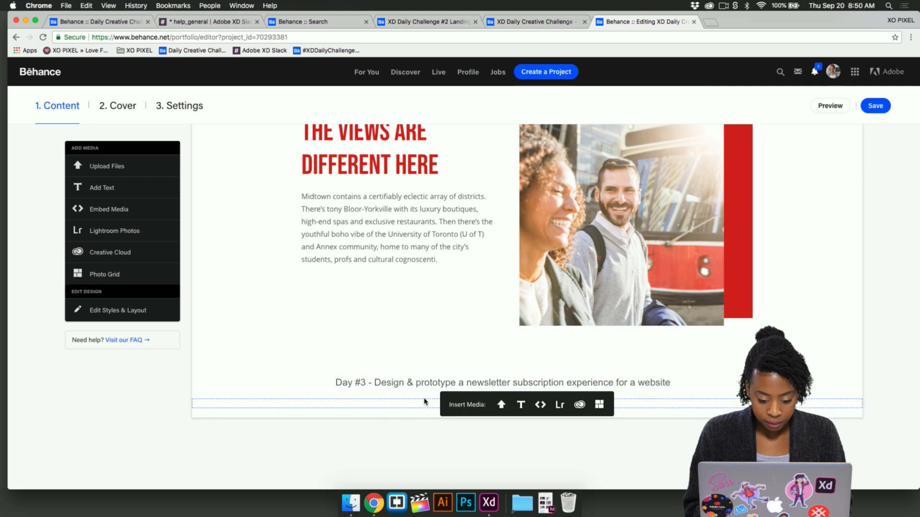
left_click(541, 407)
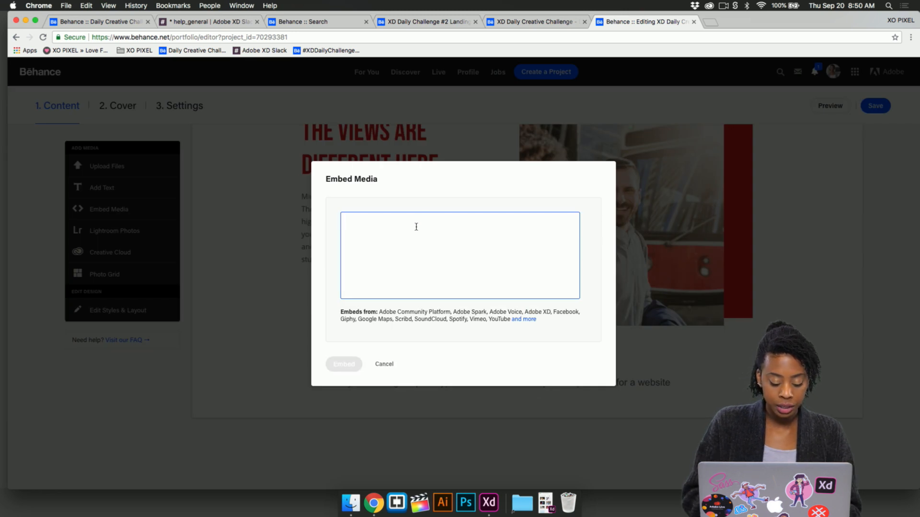
type("<iframe width=\"1280\" height=\"800\" src=\"https://xd.adobe.com/embed/33ed4ca0-b1d7-4744-7b93-549d802d1082-45dc/\" frameborder=\"0\" allowfullscreen></iframe>")
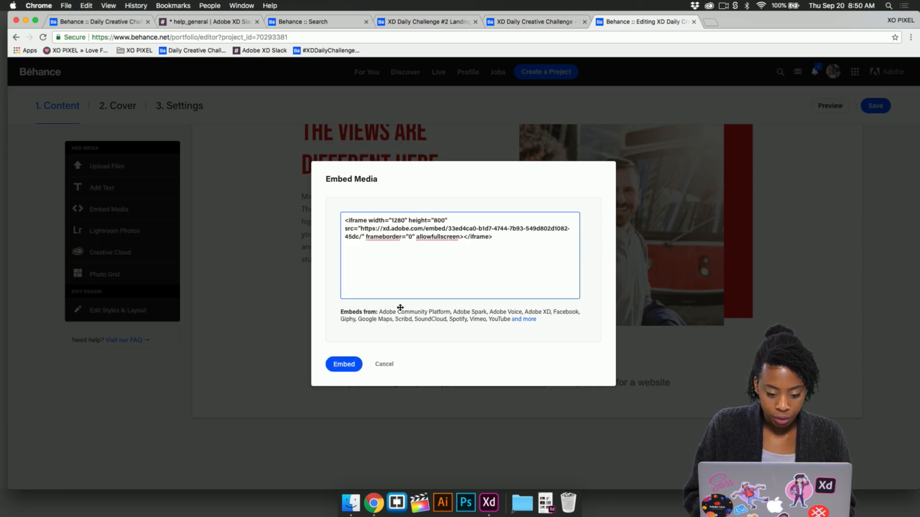
left_click(345, 368)
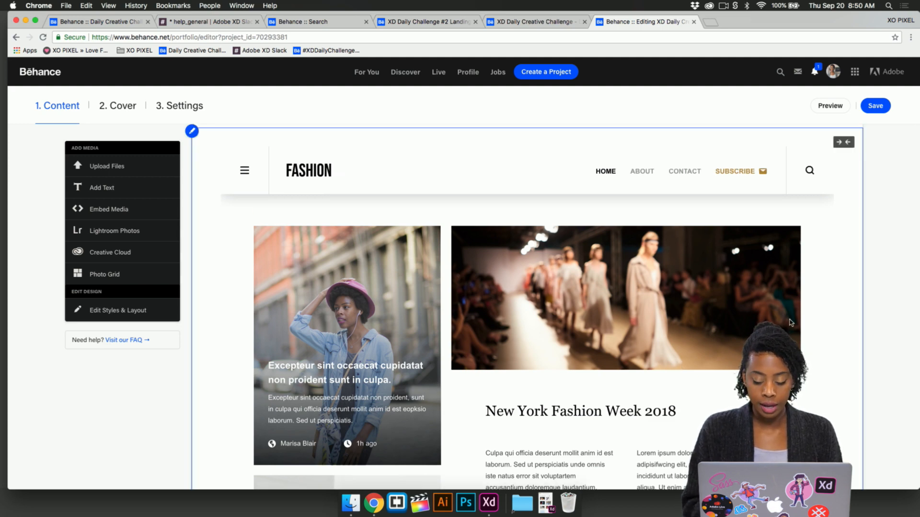
scroll(814, 305, "down", 3)
scroll(853, 250, "up", 5)
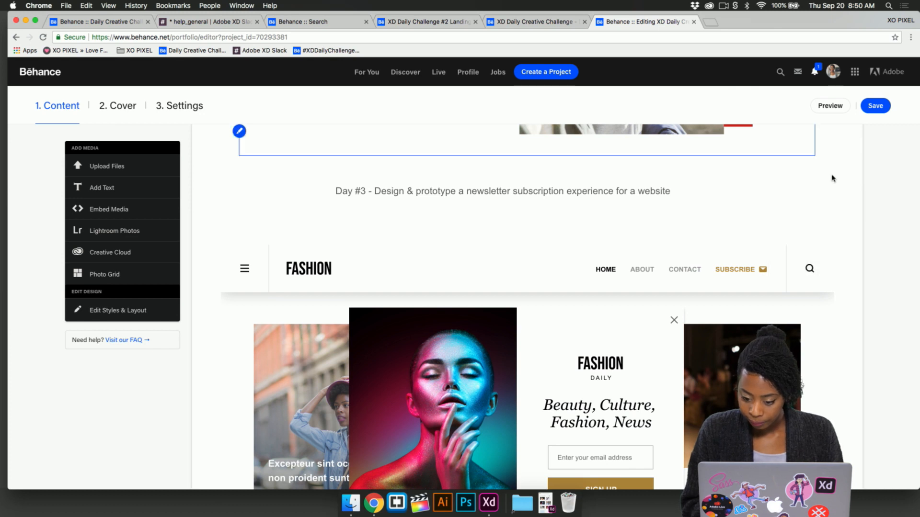
left_click(875, 107)
scroll(750, 197, "up", 6)
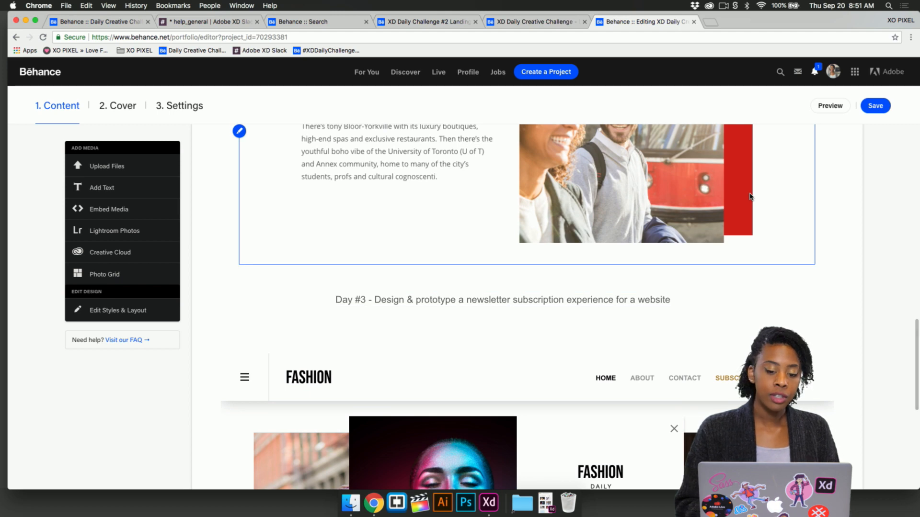
- Check the project's discoverability settings for the XDDAILYCHALLENGE keyword and save the settings
scroll(750, 197, "up", 12)
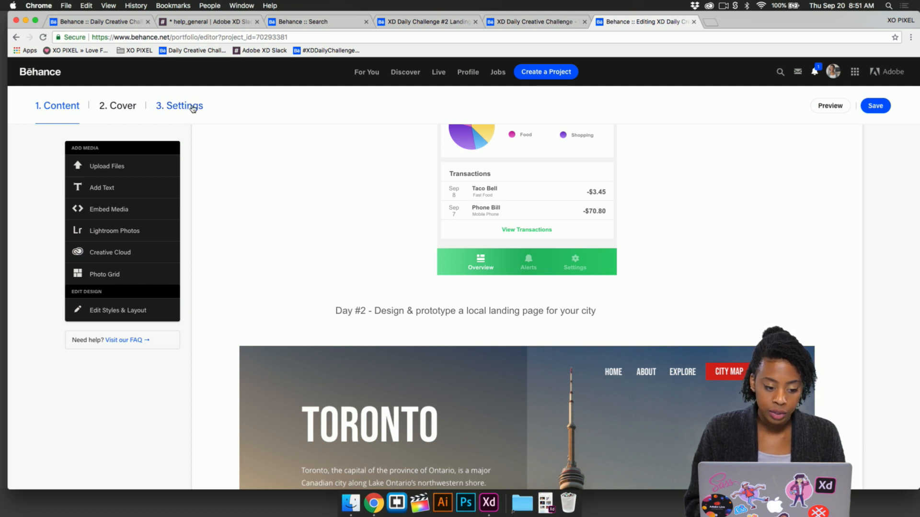
left_click(192, 105)
left_click(462, 178)
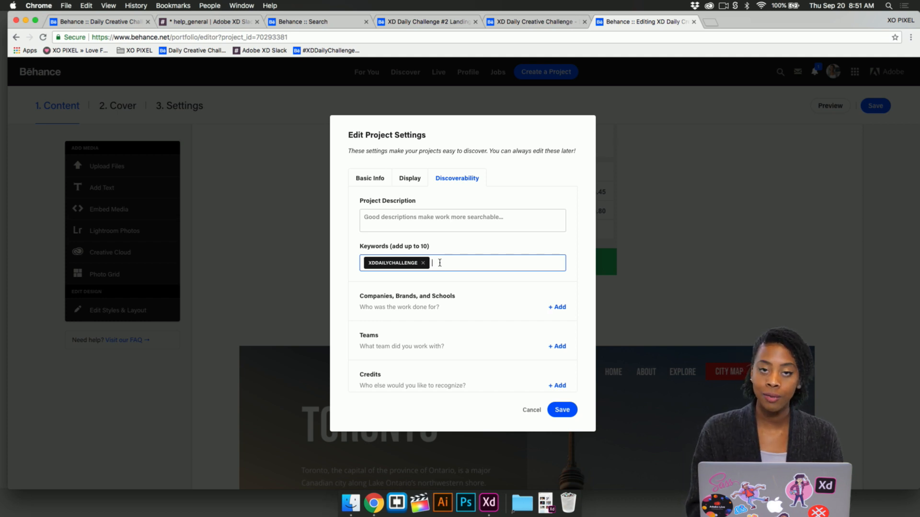
left_click(563, 411)
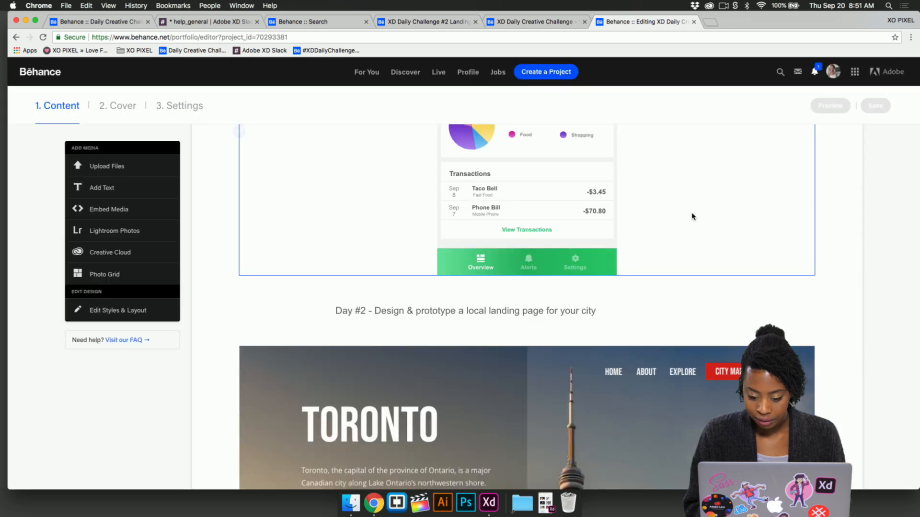
- Save the Behance project and look through its Day #1 to Day #3 sections
left_click(876, 106)
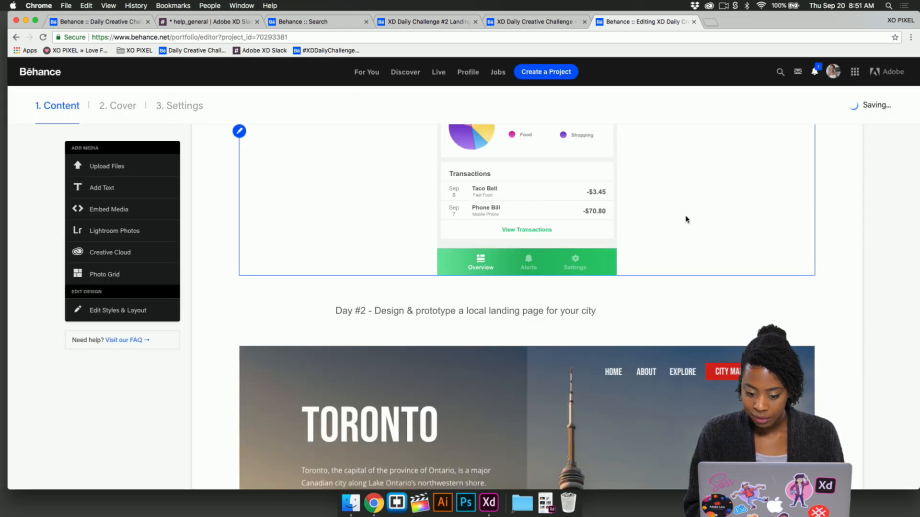
scroll(686, 219, "up", 2)
scroll(686, 219, "up", 15)
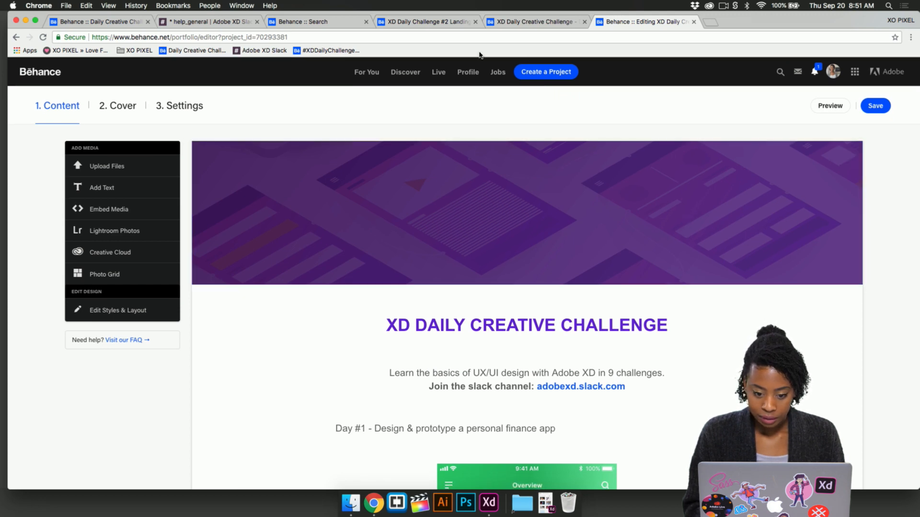
scroll(549, 131, "down", 20)
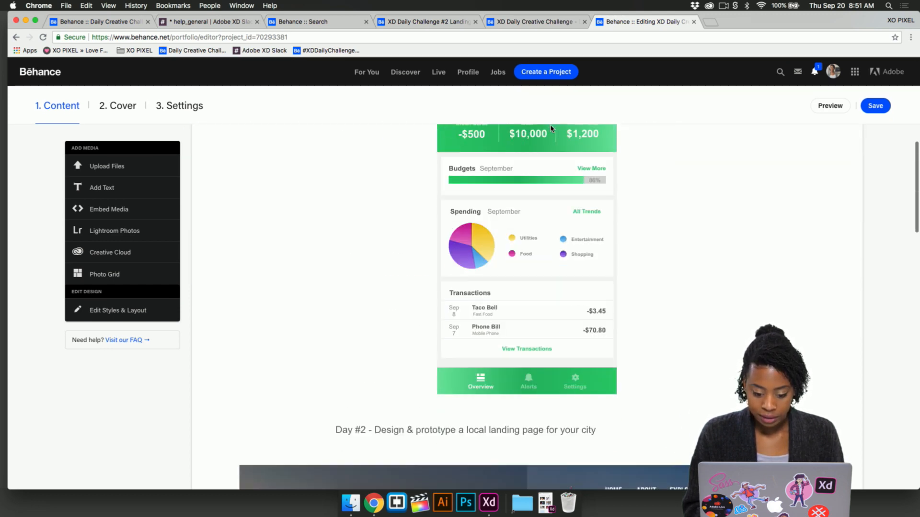
scroll(551, 128, "down", 3)
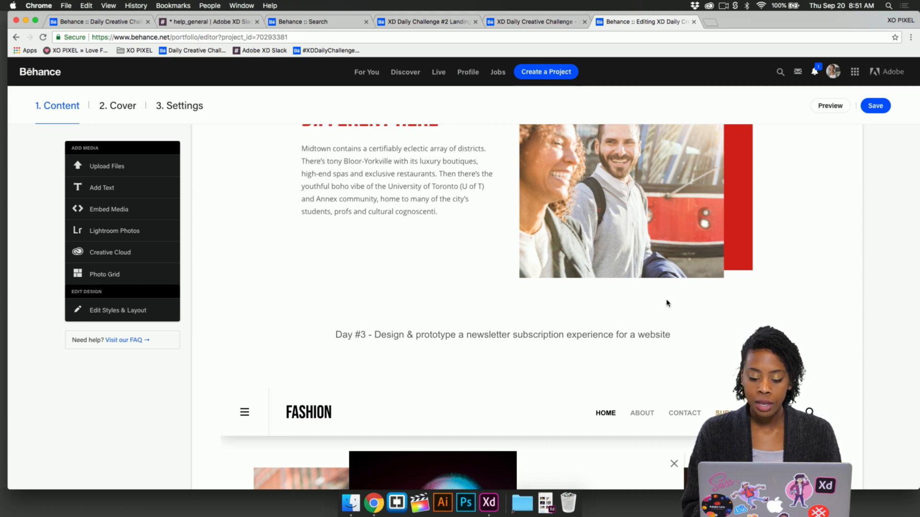
scroll(649, 211, "up", 15)
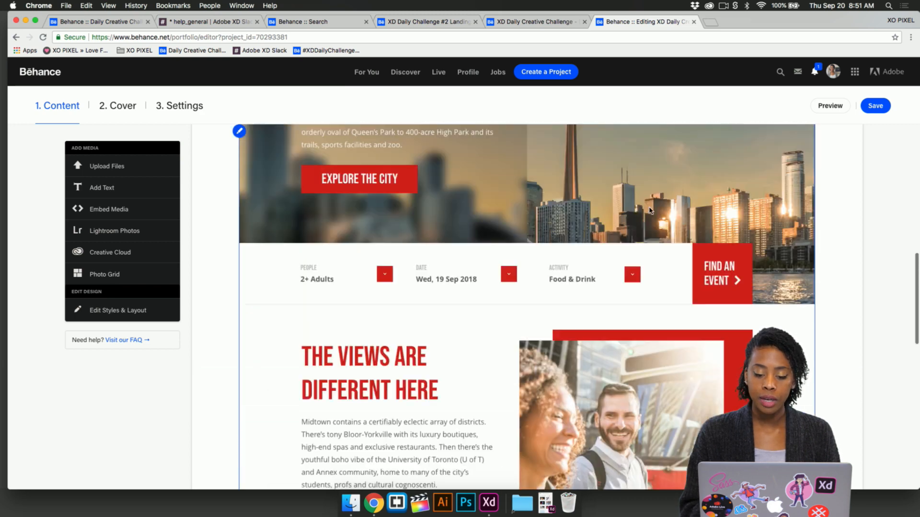
scroll(649, 211, "up", 3)
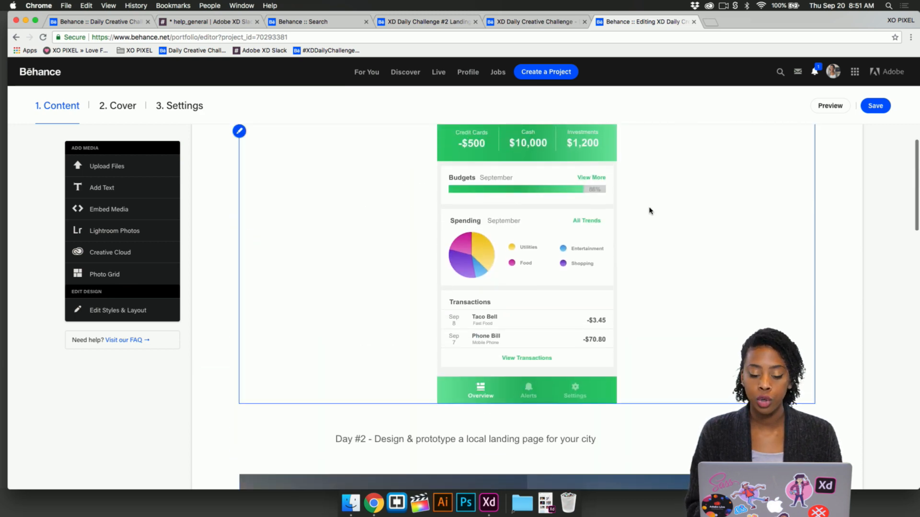
- Try the Day #1 finance app embed at full width and put its side padding back
left_click(795, 243)
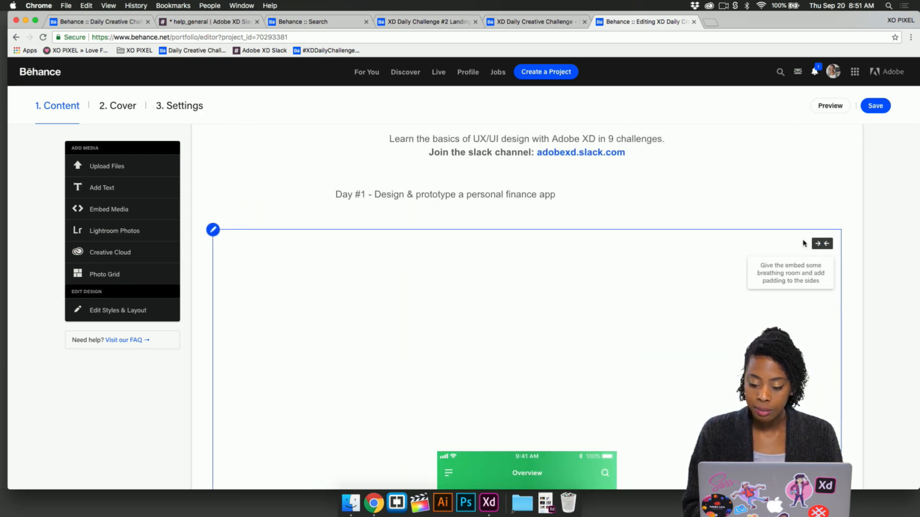
scroll(538, 400, "down", 2)
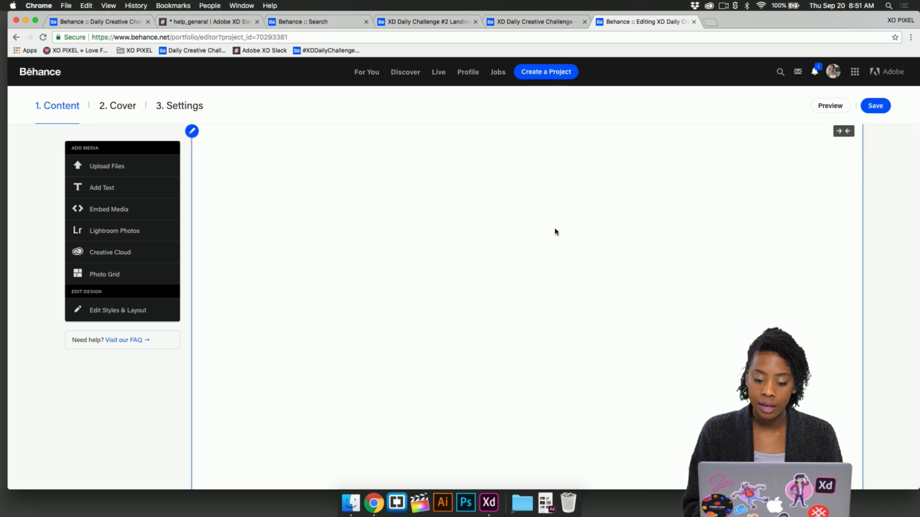
scroll(555, 232, "down", 5)
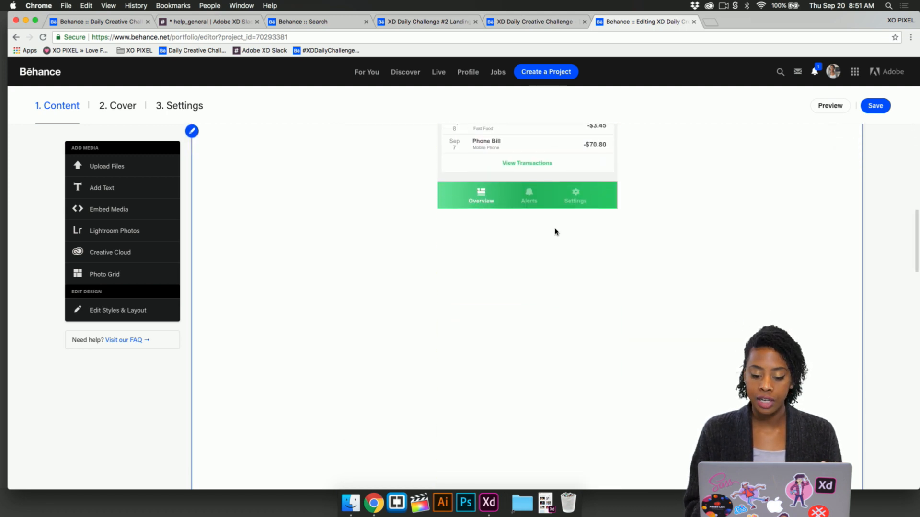
scroll(545, 344, "down", 3)
scroll(545, 344, "down", 2)
scroll(545, 344, "up", 10)
scroll(545, 344, "up", 2)
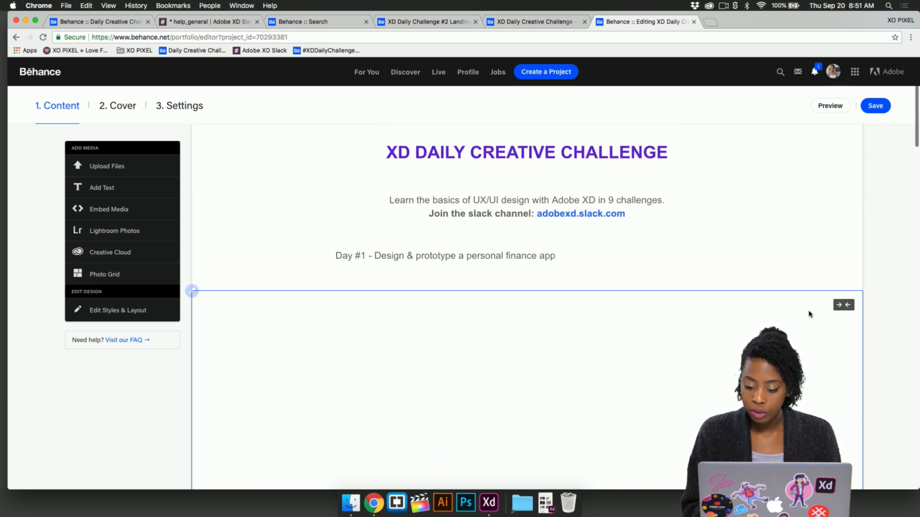
left_click(844, 306)
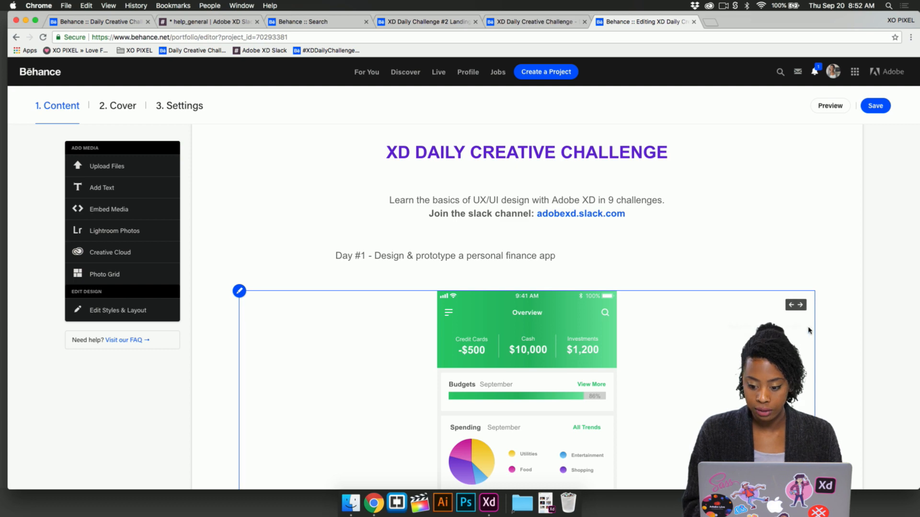
- Check the Day #2 and Day #3 embeds below and save the project
scroll(826, 366, "down", 15)
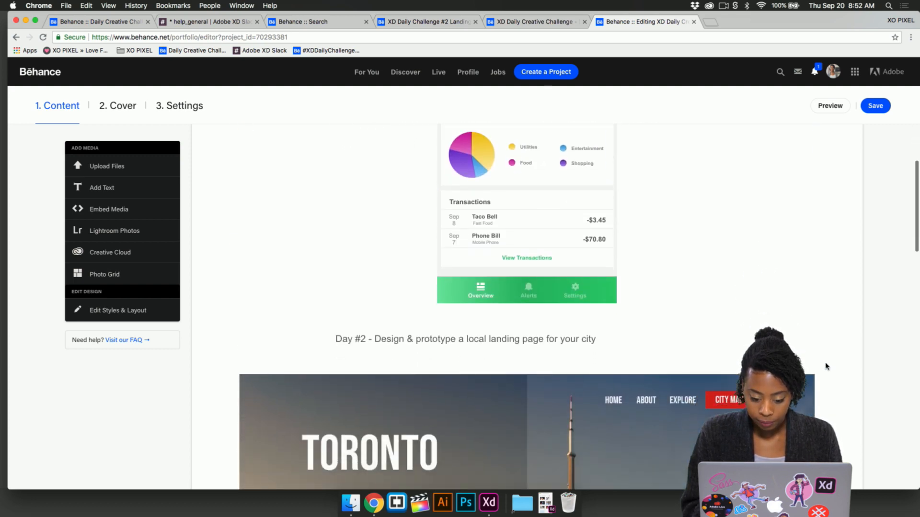
scroll(825, 366, "down", 5)
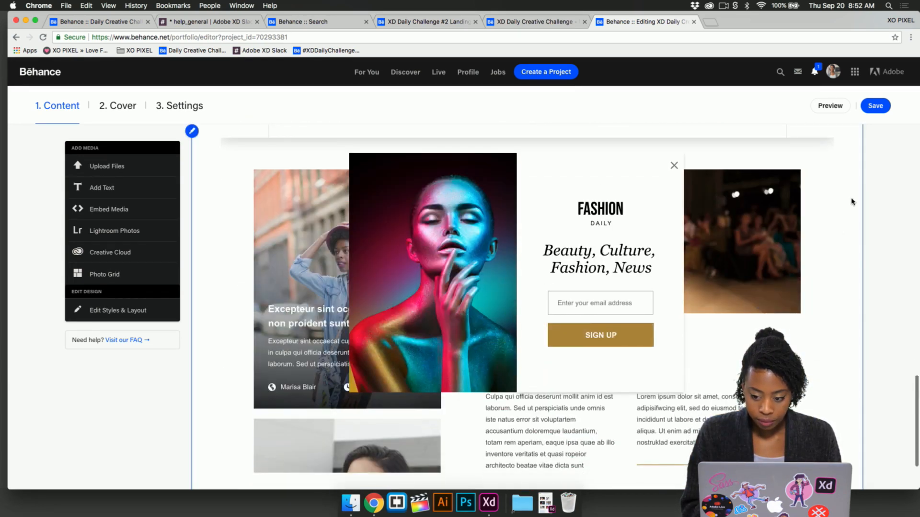
left_click(876, 105)
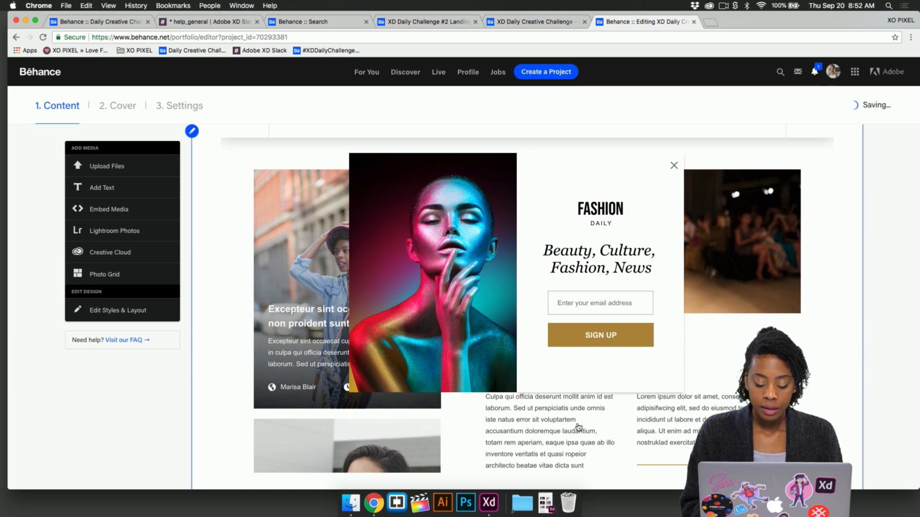
- Switch to Adobe XD to view the available UI kits and return to the Behance project editor in Chrome
left_click(489, 504)
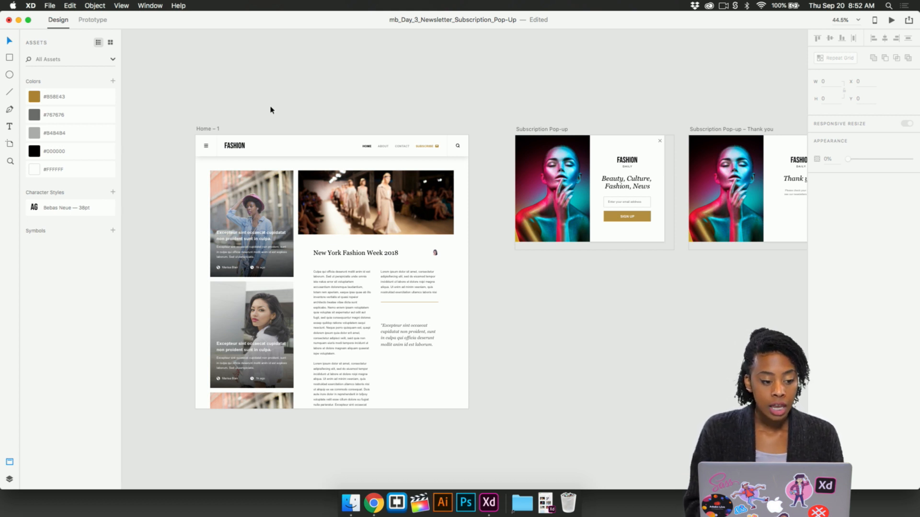
left_click(49, 7)
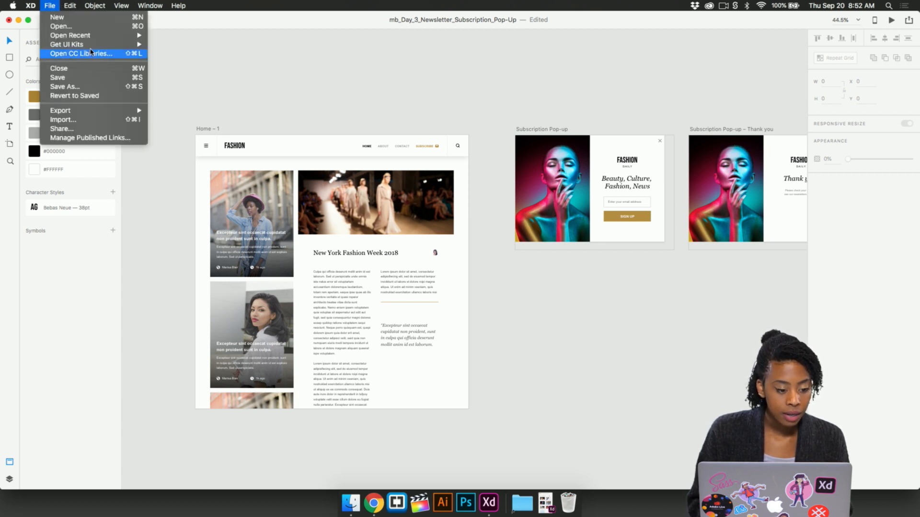
mouse_move(91, 48)
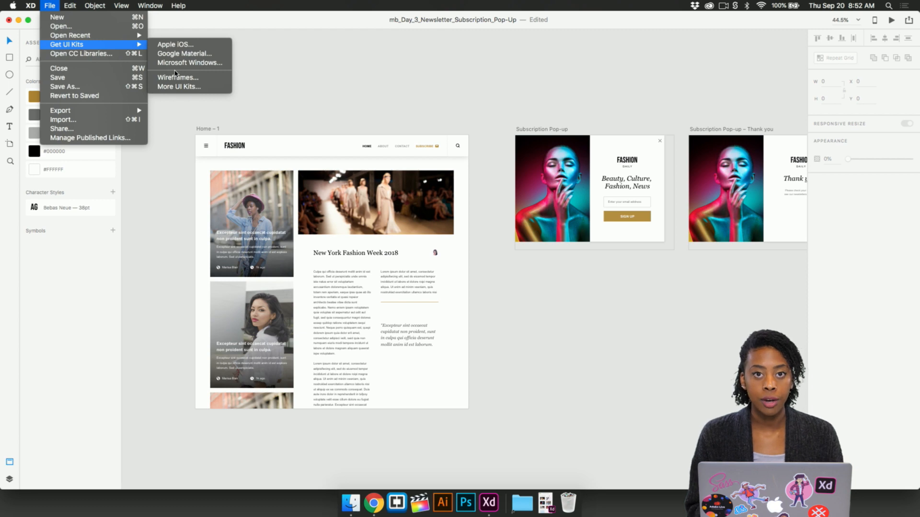
left_click(396, 90)
key("ctrl+Up")
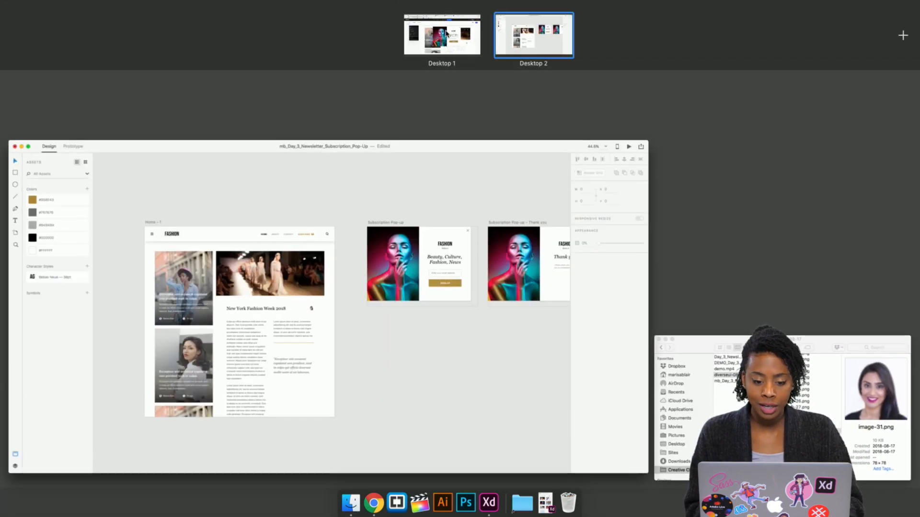
left_click(446, 32)
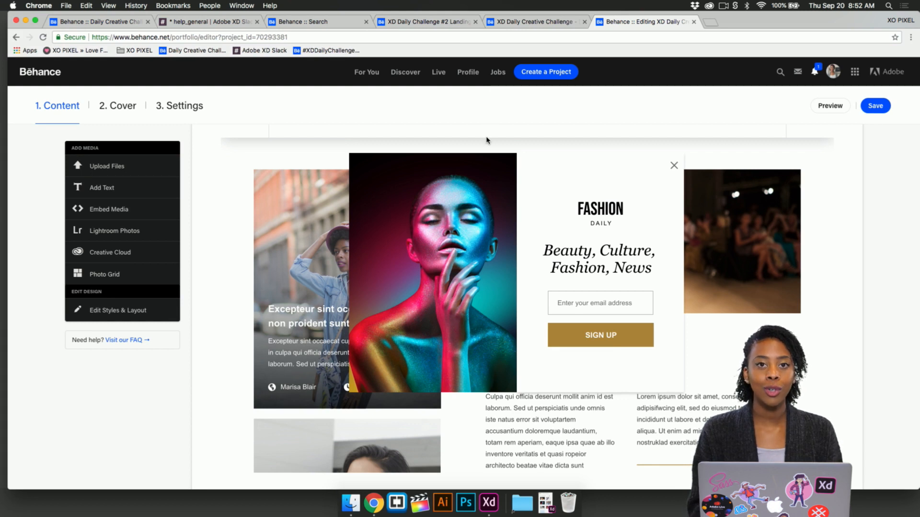